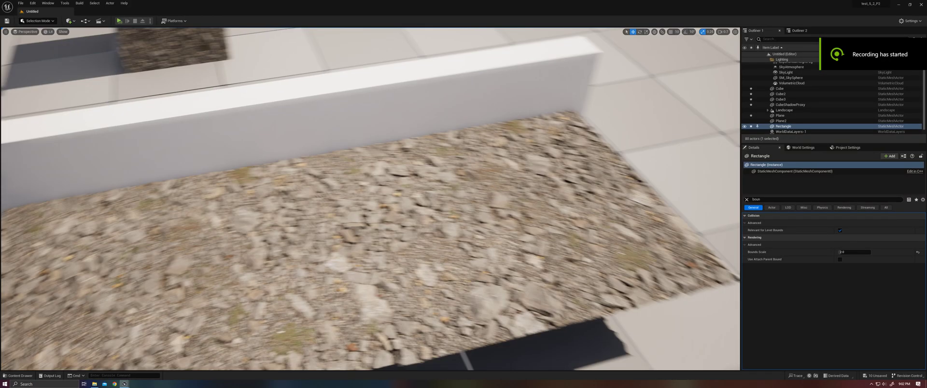
# Orbit and move the viewport camera to look down over the gravel patch.
pyautogui.moveTo(370, 200); pyautogui.dragTo(371, 239, button='right')
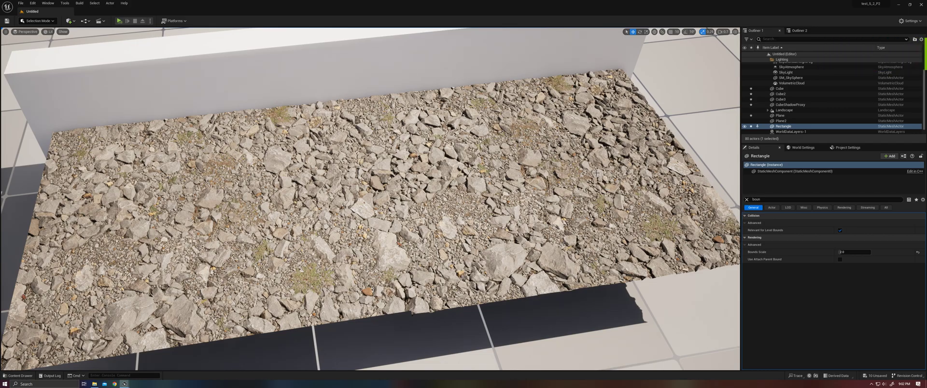
pyautogui.moveTo(370, 198); pyautogui.dragTo(406, 199, button='right')
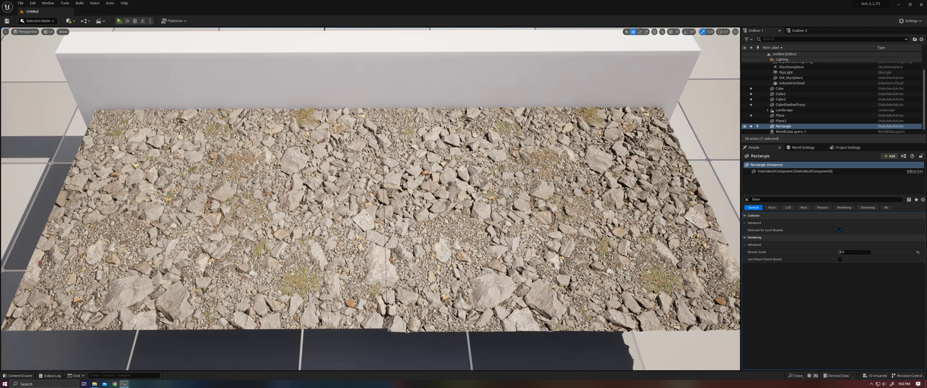
pyautogui.moveTo(371, 199); pyautogui.dragTo(20, 34, button='right')
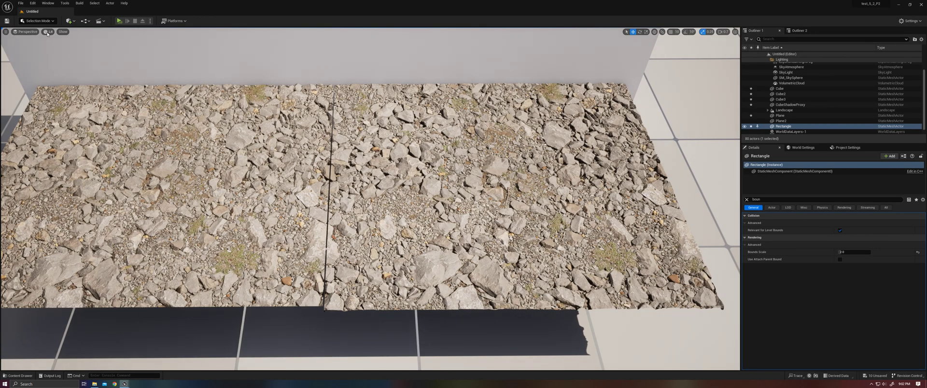
pyautogui.click(63, 32)
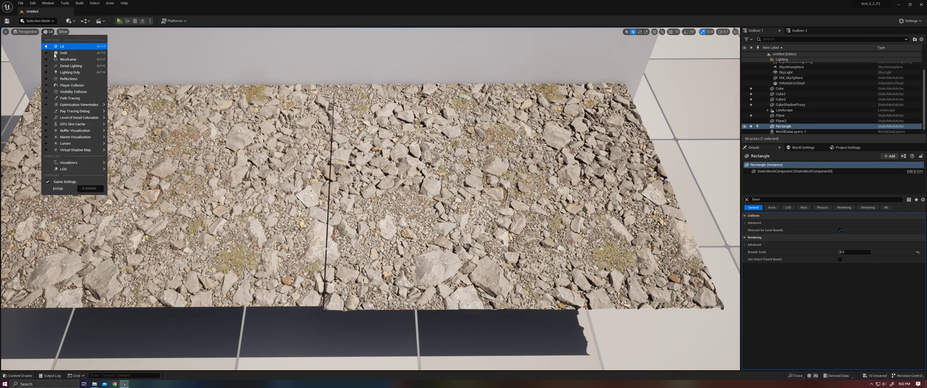
pyautogui.click(69, 48)
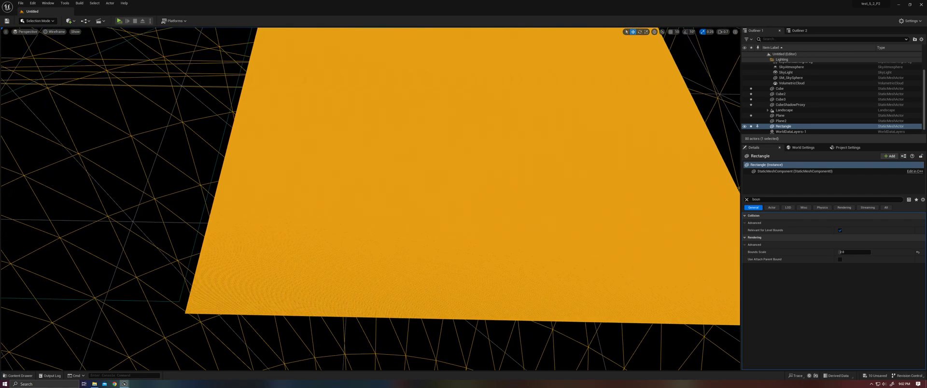
pyautogui.moveTo(300, 147); pyautogui.dragTo(415, 164, button='right')
pyautogui.click(215, 146)
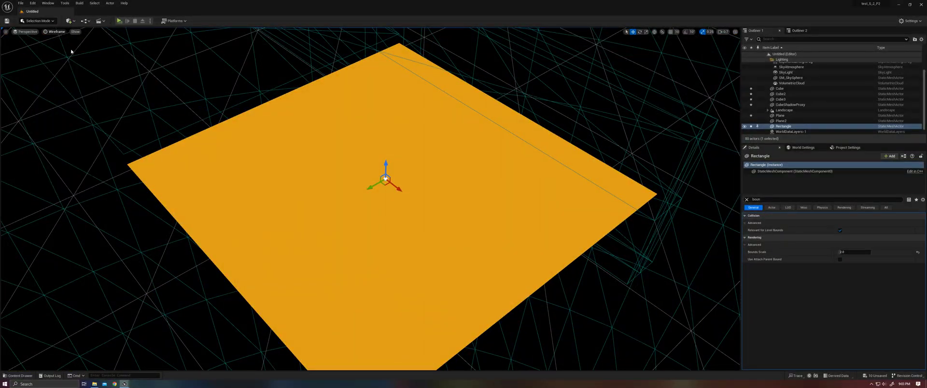
pyautogui.hotkey('alt', '4')
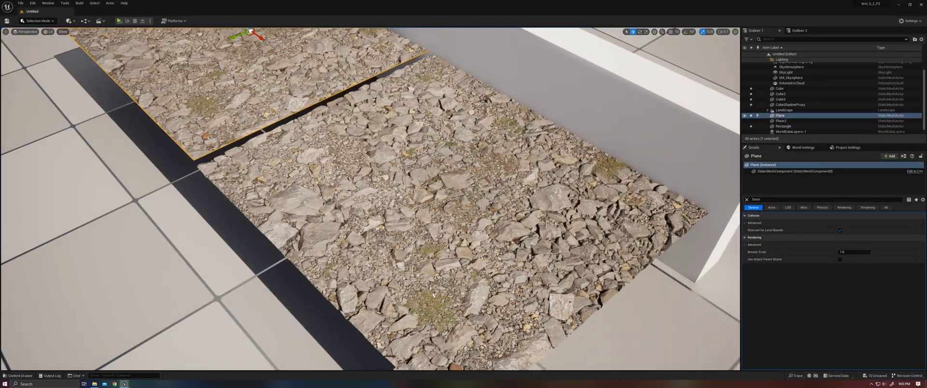
# Select the gravel rectangle, fly close over the seam and hide the selection outline with game view.
pyautogui.moveTo(370, 200)
pyautogui.mouseDown(button='right')
pyautogui.moveTo(318, 188)
pyautogui.moveTo(347, 166)
pyautogui.moveTo(348, 130)
pyautogui.mouseUp(button='right')
pyautogui.click(347, 188)
pyautogui.moveTo(398, 214)
pyautogui.mouseDown(button='right')
pyautogui.moveTo(398, 271)
pyautogui.moveTo(413, 246)
pyautogui.moveTo(449, 236)
pyautogui.mouseUp(button='right')
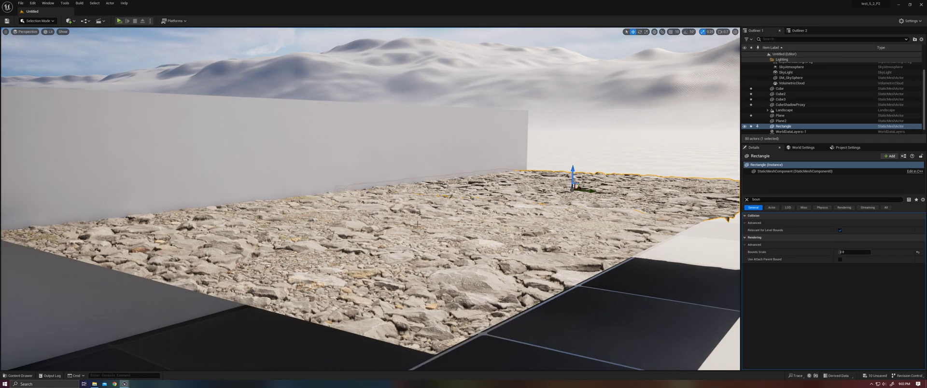
pyautogui.press('g')
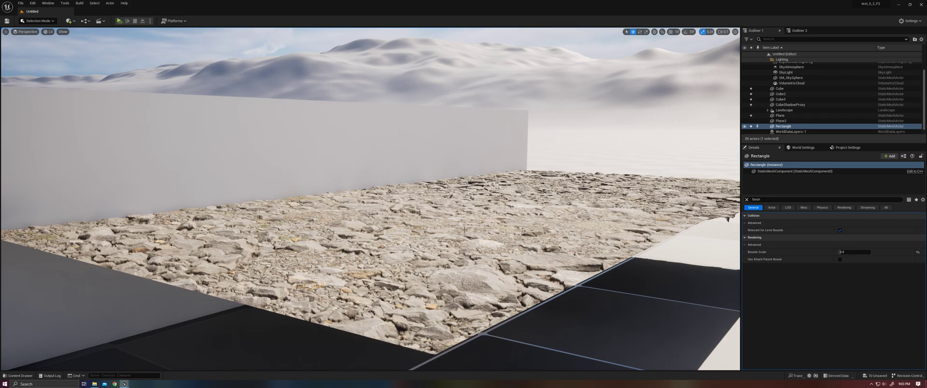
pyautogui.moveTo(449, 235); pyautogui.dragTo(449, 202, button='right')
pyautogui.moveTo(370, 199); pyautogui.dragTo(369, 243, button='right')
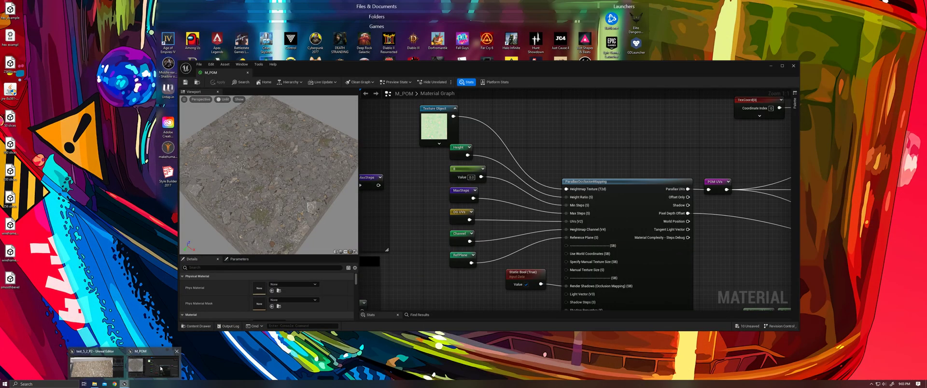
# Bring M_POM forward and move the Static Bool node left beside the POM shadow inputs.
pyautogui.moveTo(124, 384)
pyautogui.click(154, 361)
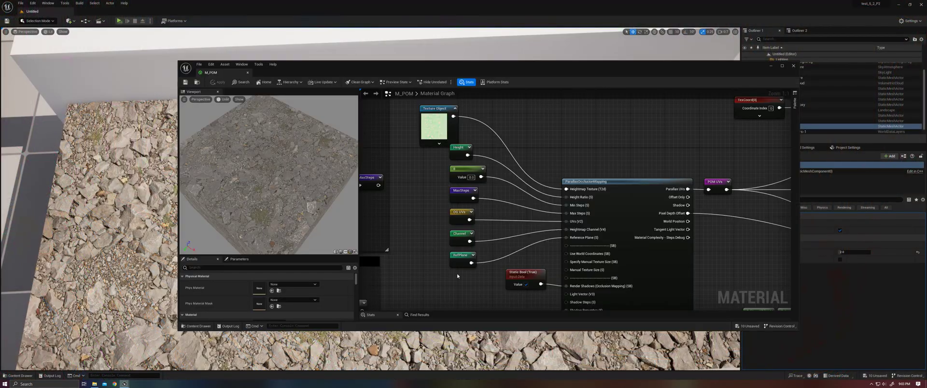
pyautogui.moveTo(529, 268)
pyautogui.mouseDown(button='right')
pyautogui.moveTo(507, 174)
pyautogui.moveTo(487, 190)
pyautogui.mouseUp(button='right')
pyautogui.moveTo(486, 190); pyautogui.dragTo(469, 194)
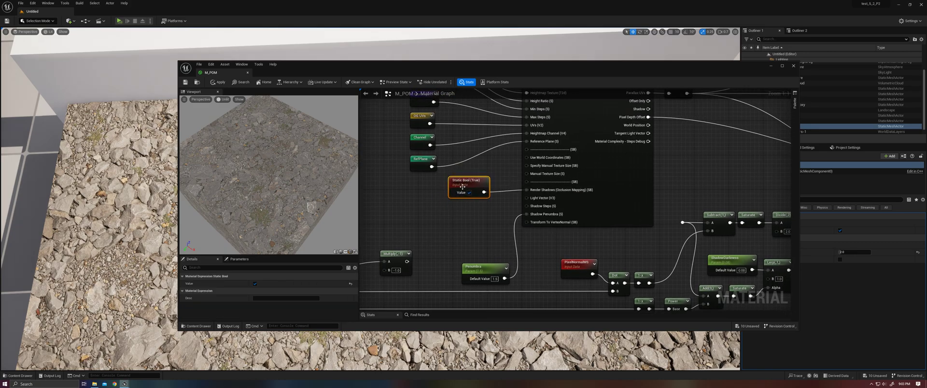
pyautogui.moveTo(467, 190); pyautogui.dragTo(486, 190)
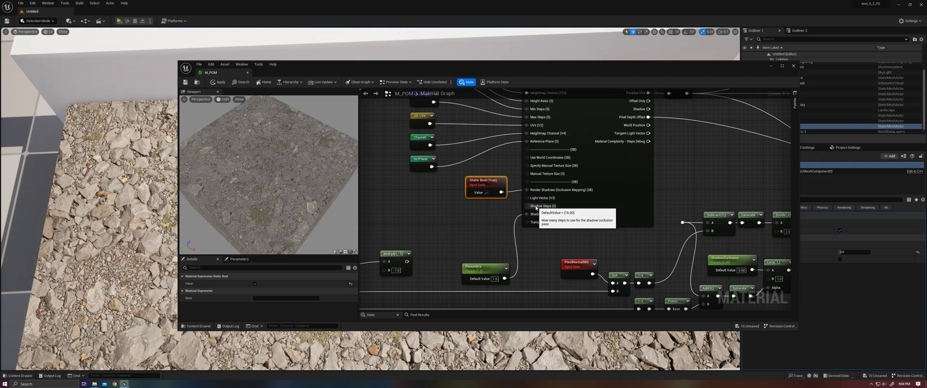
# Pan the graph to centre the Parallax Occlusion Mapping node and review the nodes around it.
pyautogui.moveTo(522, 168); pyautogui.dragTo(522, 225, button='right')
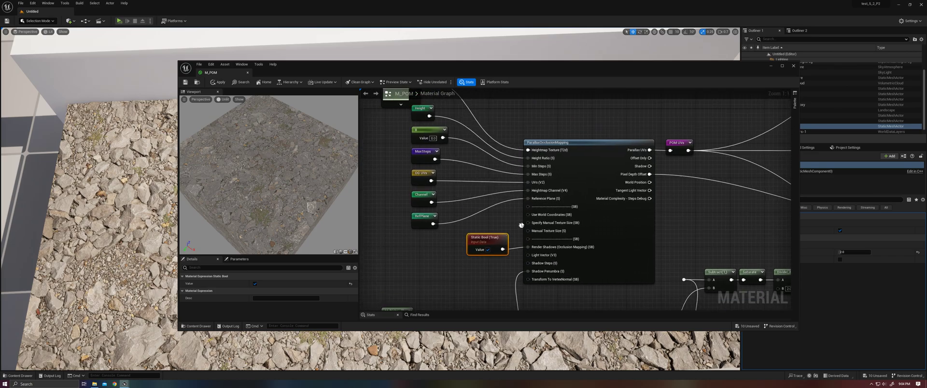
pyautogui.moveTo(547, 274); pyautogui.dragTo(537, 224, button='right')
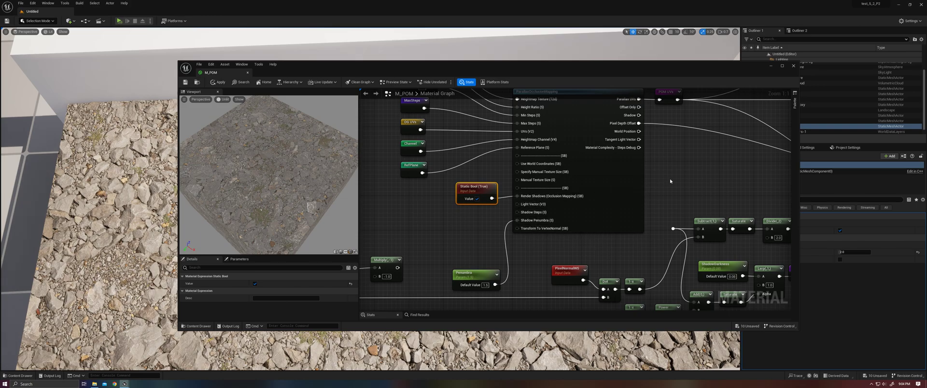
pyautogui.moveTo(669, 181); pyautogui.dragTo(649, 210, button='right')
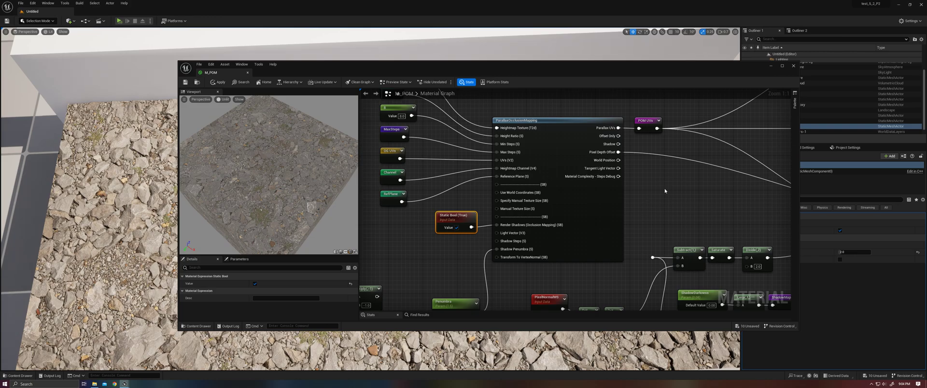
pyautogui.moveTo(665, 191); pyautogui.dragTo(522, 241, button='right')
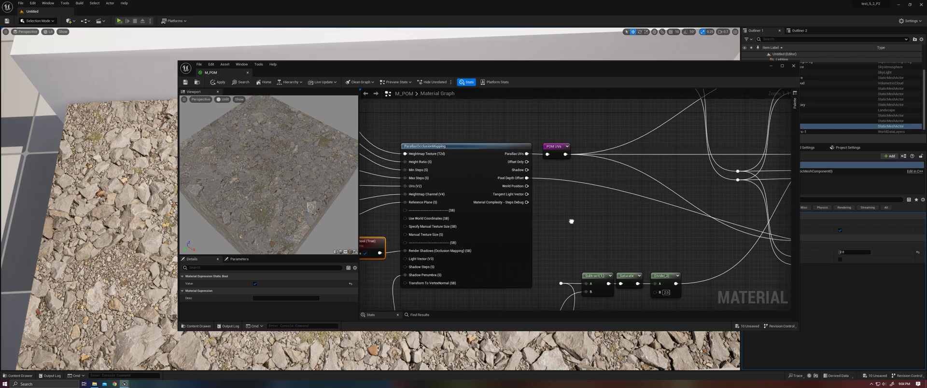
pyautogui.moveTo(571, 221)
pyautogui.mouseDown(button='right')
pyautogui.moveTo(522, 246)
pyautogui.moveTo(449, 247)
pyautogui.moveTo(472, 185)
pyautogui.moveTo(533, 190)
pyautogui.moveTo(478, 252)
pyautogui.mouseUp(button='right')
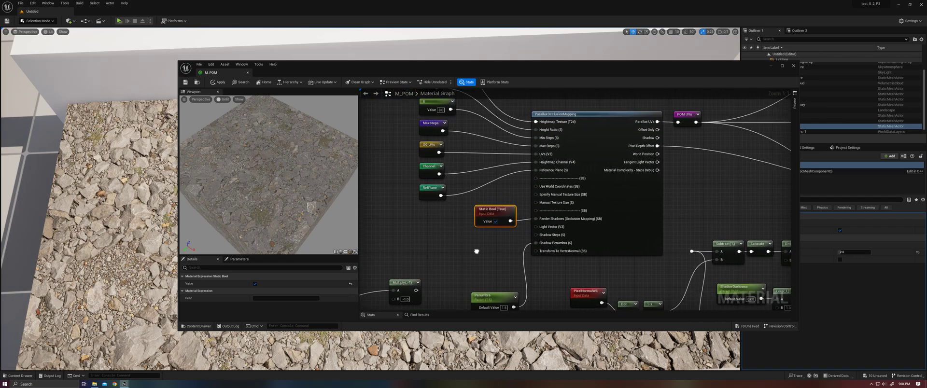
# Add a Constant3Vector and an Absolute World Position node near the occlusion node.
pyautogui.press('3')
pyautogui.click(407, 225)
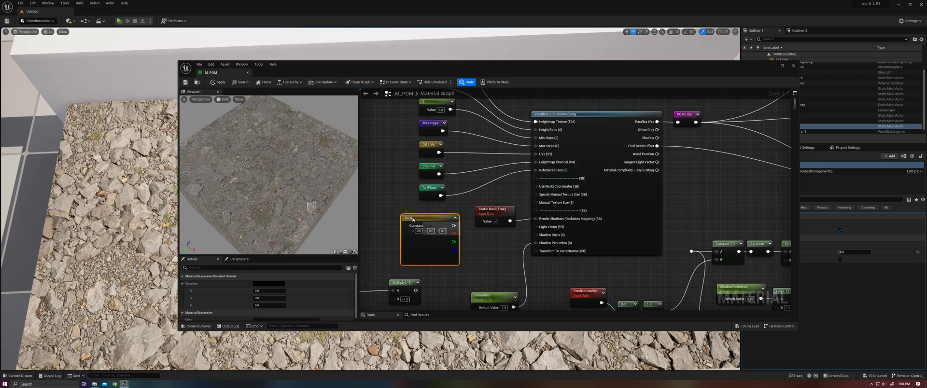
pyautogui.moveTo(427, 240)
pyautogui.mouseDown()
pyautogui.moveTo(405, 231)
pyautogui.moveTo(399, 243)
pyautogui.moveTo(397, 199)
pyautogui.mouseUp()
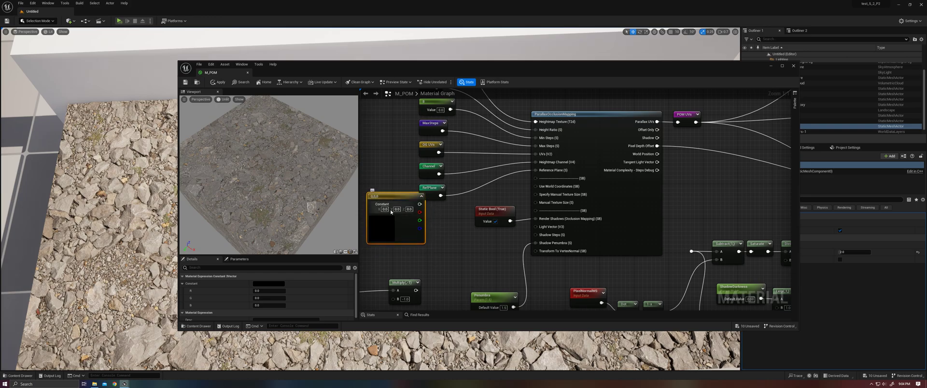
pyautogui.rightClick(434, 241)
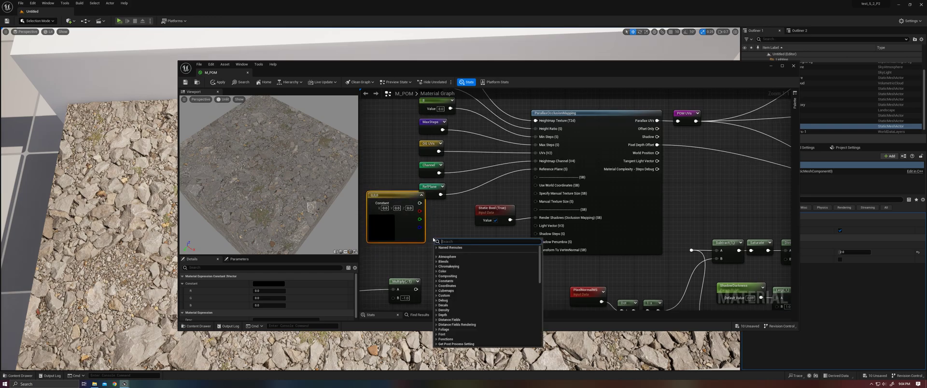
pyautogui.write('world')
pyautogui.press('Return')
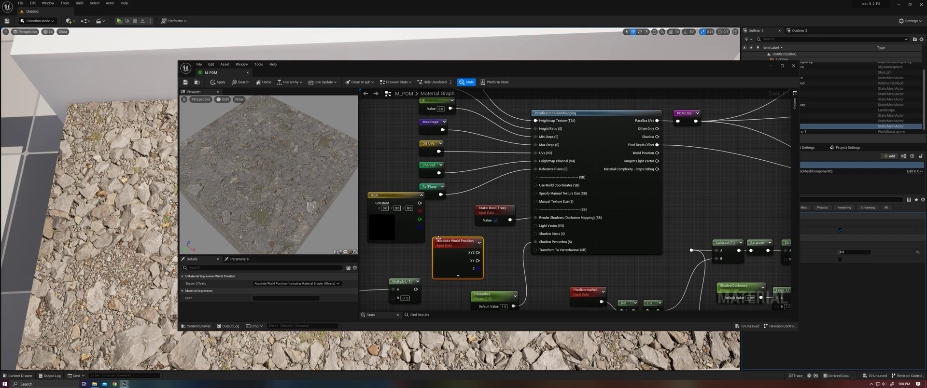
pyautogui.moveTo(456, 239); pyautogui.dragTo(387, 237)
# Add a Subtract node fed by the constant vector with world position on its B input.
pyautogui.moveTo(419, 203); pyautogui.dragTo(450, 232)
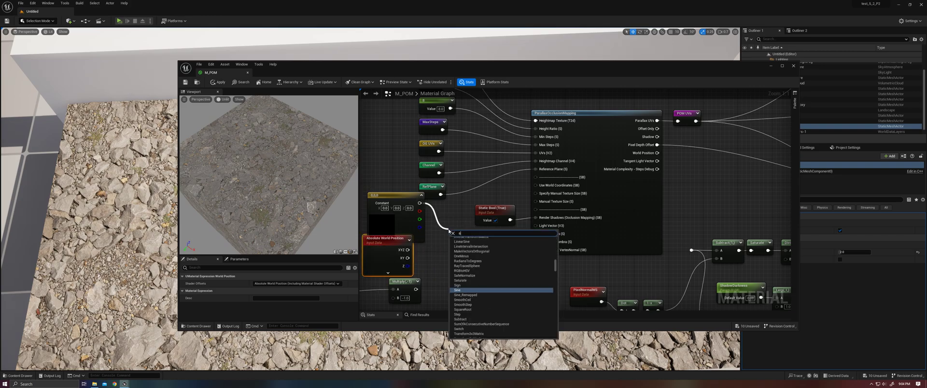
pyautogui.write('subtr')
pyautogui.press('Return')
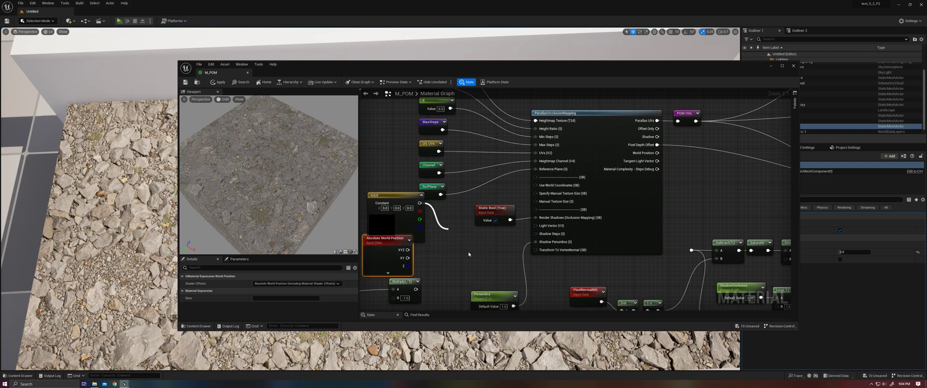
pyautogui.moveTo(407, 250); pyautogui.dragTo(460, 253)
pyautogui.moveTo(384, 240); pyautogui.dragTo(398, 251)
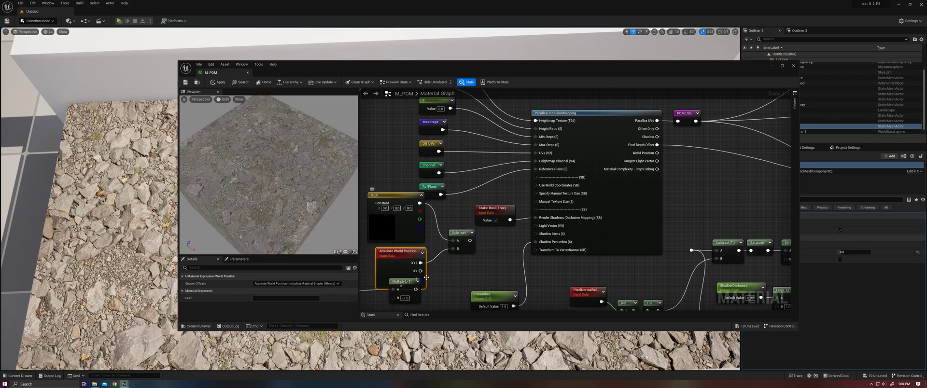
pyautogui.moveTo(463, 210); pyautogui.dragTo(408, 255)
# Feed the Multiply result into the occlusion node's Light Vector input.
pyautogui.click(480, 246)
pyautogui.moveTo(464, 243)
pyautogui.mouseDown(button='right')
pyautogui.moveTo(638, 148)
pyautogui.moveTo(666, 117)
pyautogui.mouseUp(button='right')
pyautogui.click(470, 191)
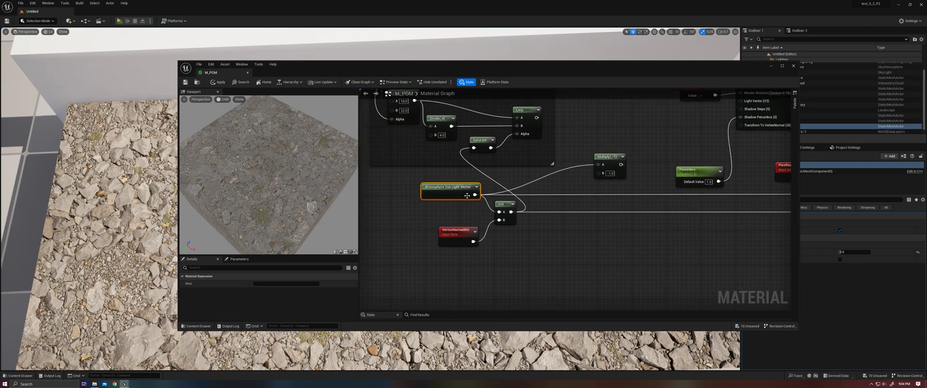
pyautogui.moveTo(482, 194); pyautogui.dragTo(362, 266, button='right')
pyautogui.click(495, 235)
pyautogui.moveTo(497, 242); pyautogui.dragTo(620, 174)
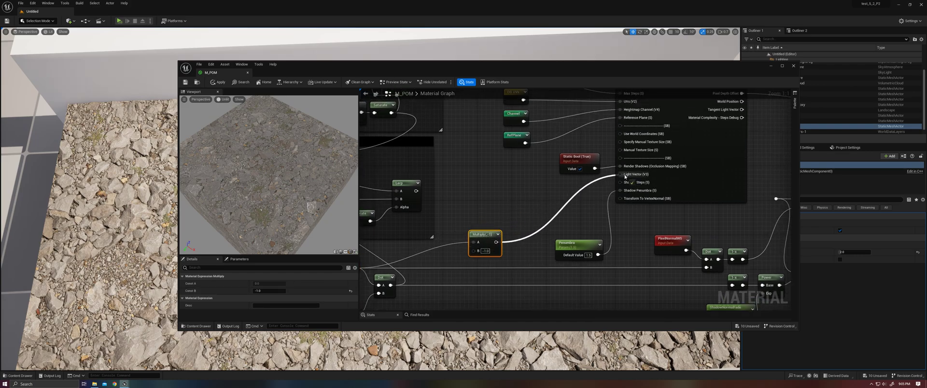
pyautogui.click(594, 208)
# Wire the shadow map into the Multiply feeding Base Color and apply the material.
pyautogui.moveTo(594, 208); pyautogui.dragTo(507, 241, button='right')
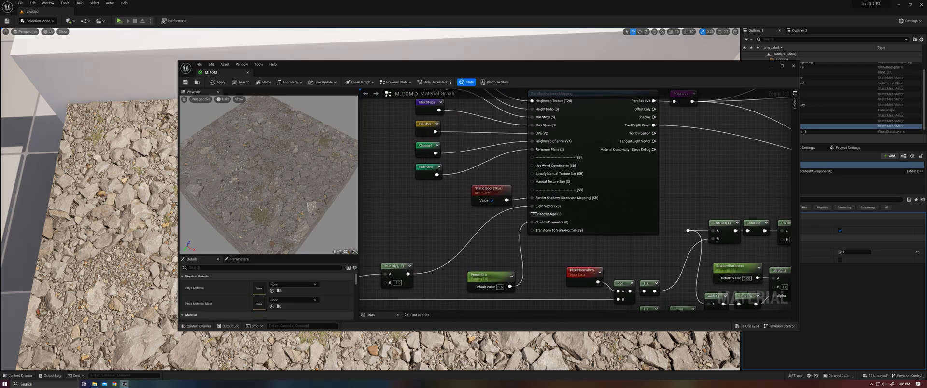
pyautogui.moveTo(532, 215); pyautogui.dragTo(526, 182, button='right')
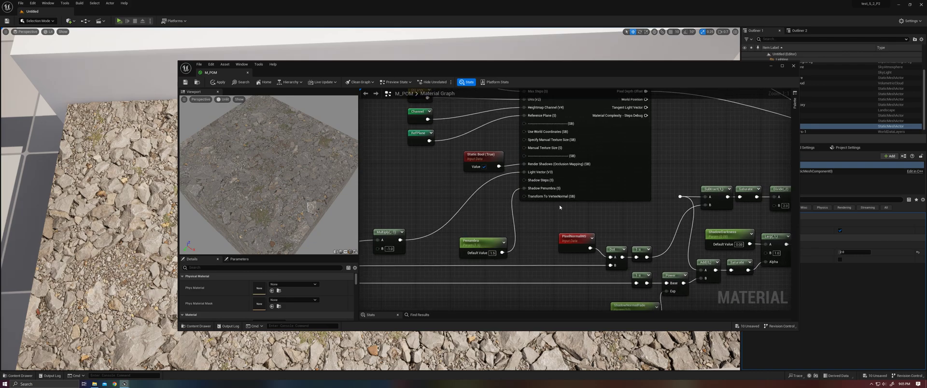
pyautogui.moveTo(557, 206)
pyautogui.mouseDown(button='right')
pyautogui.moveTo(486, 226)
pyautogui.moveTo(412, 230)
pyautogui.mouseUp(button='right')
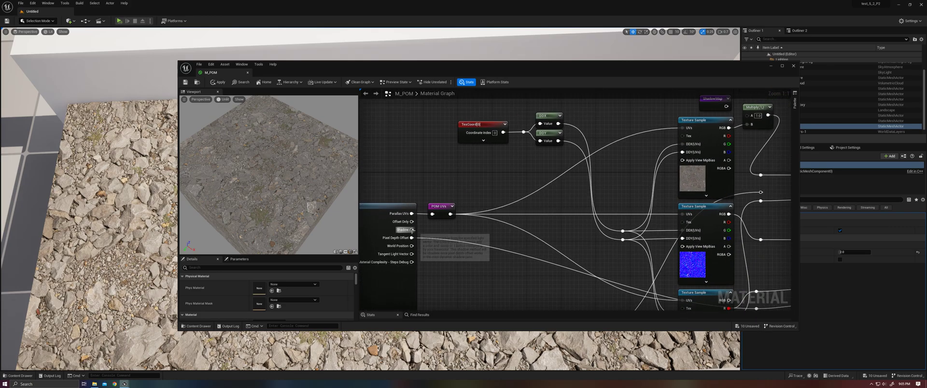
pyautogui.moveTo(412, 229); pyautogui.dragTo(749, 117)
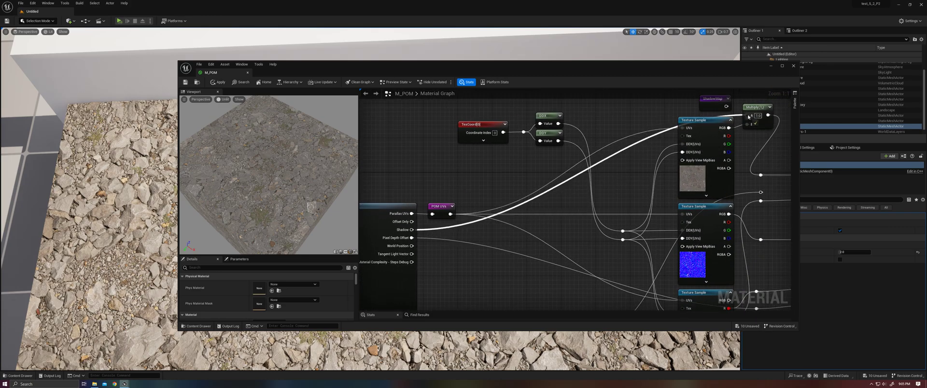
pyautogui.moveTo(677, 166); pyautogui.dragTo(445, 207, button='right')
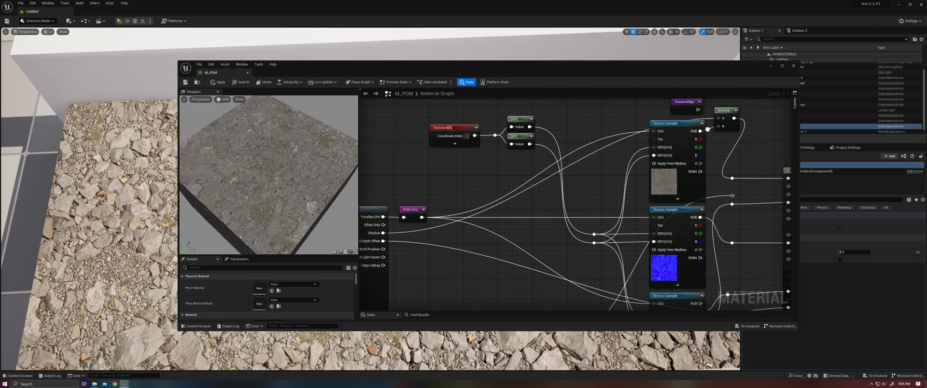
pyautogui.click(217, 82)
# Move the material editor down and pull back to see the whole rock rectangle in the level.
pyautogui.moveTo(522, 64); pyautogui.dragTo(523, 327)
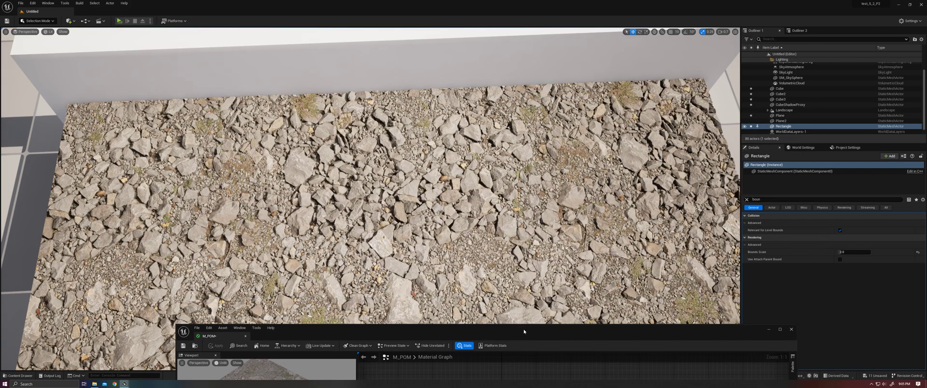
pyautogui.moveTo(371, 199); pyautogui.dragTo(370, 174, button='right')
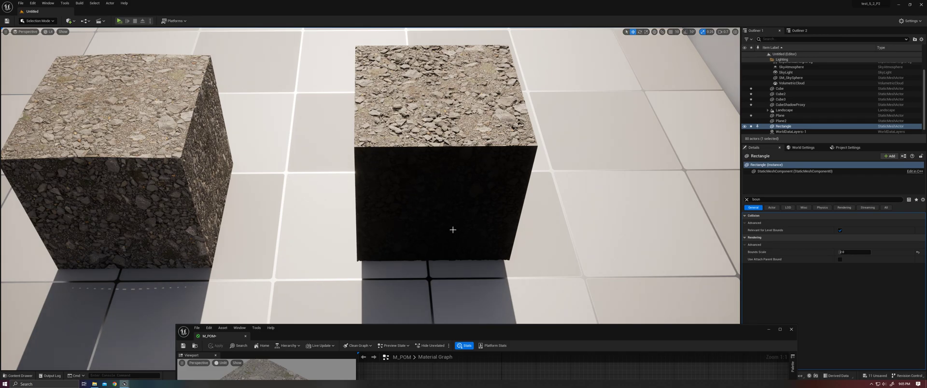
pyautogui.moveTo(455, 229)
pyautogui.mouseDown(button='right')
pyautogui.moveTo(428, 165)
pyautogui.moveTo(379, 227)
pyautogui.mouseUp(button='right')
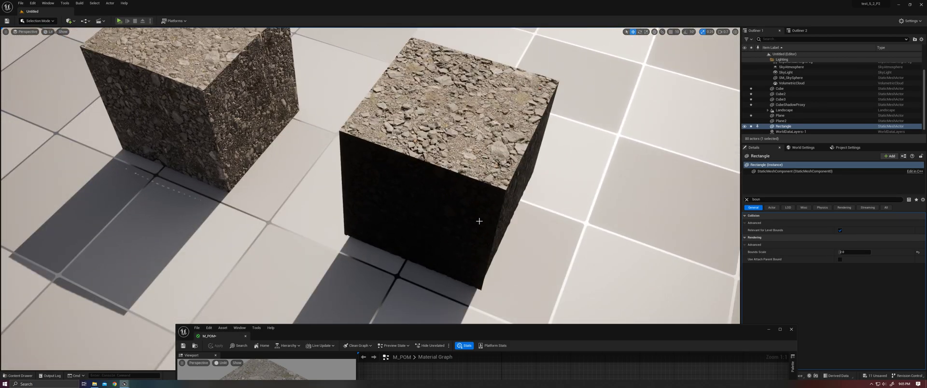
pyautogui.moveTo(480, 221); pyautogui.dragTo(449, 218, button='right')
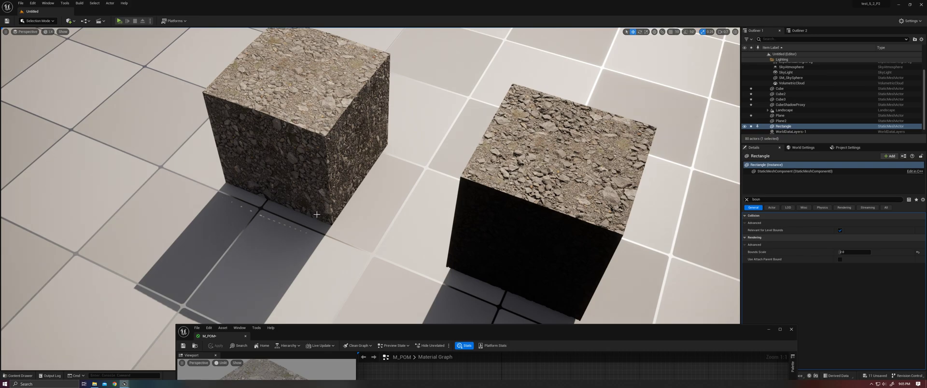
pyautogui.moveTo(263, 175); pyautogui.dragTo(304, 145)
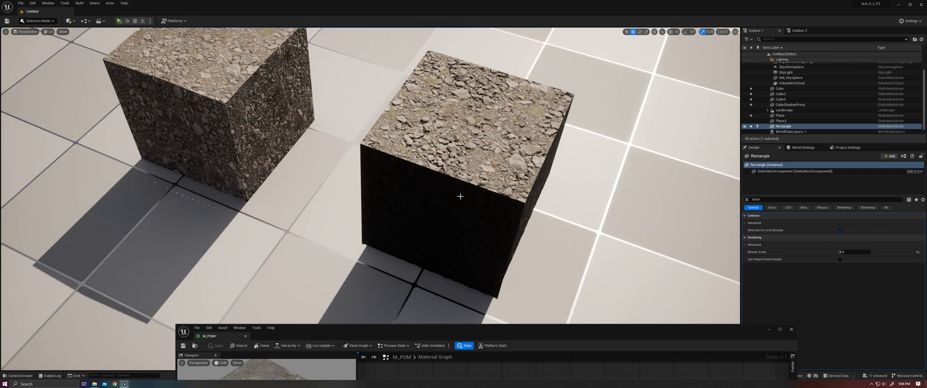
pyautogui.moveTo(456, 196); pyautogui.dragTo(507, 197, button='right')
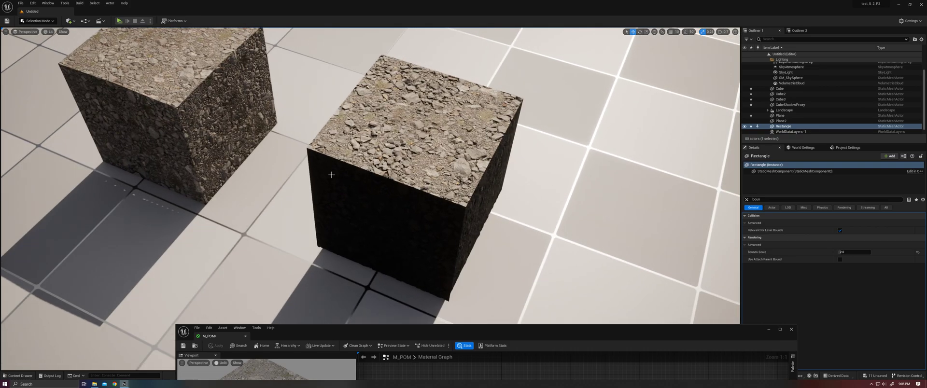
pyautogui.moveTo(447, 214)
pyautogui.mouseDown(button='right')
pyautogui.moveTo(449, 239)
pyautogui.moveTo(450, 218)
pyautogui.mouseUp(button='right')
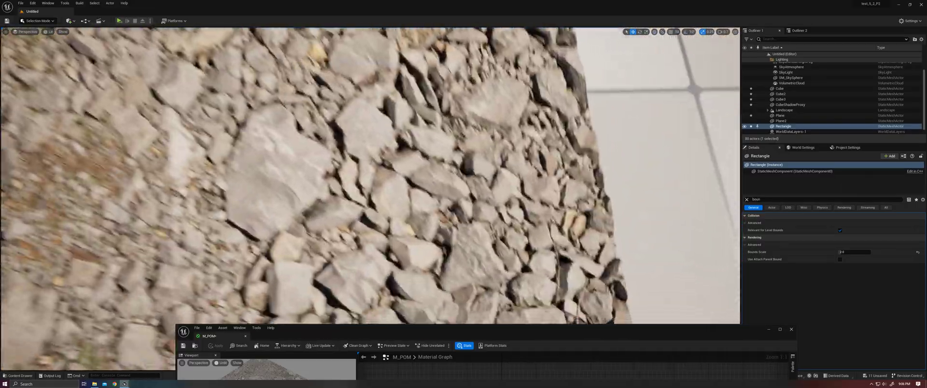
# Inspect the rocks up close, then bring the material editor up and pan to the POM nodes.
pyautogui.moveTo(440, 174); pyautogui.dragTo(441, 174, button='right')
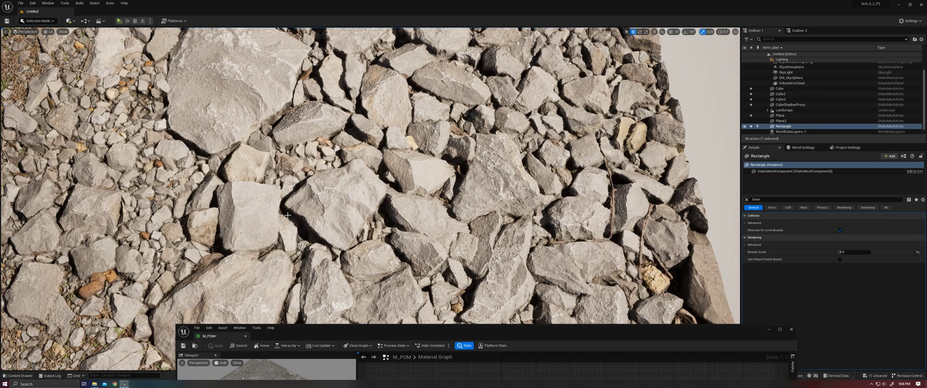
pyautogui.moveTo(427, 206); pyautogui.dragTo(427, 206, button='right')
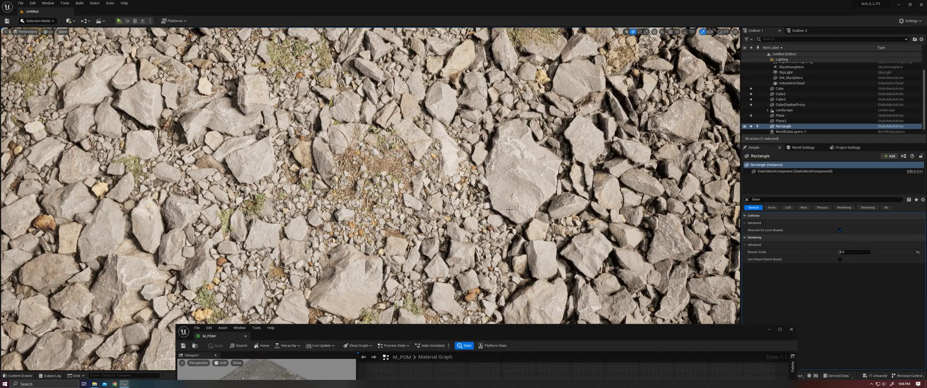
pyautogui.moveTo(510, 209); pyautogui.dragTo(510, 209, button='right')
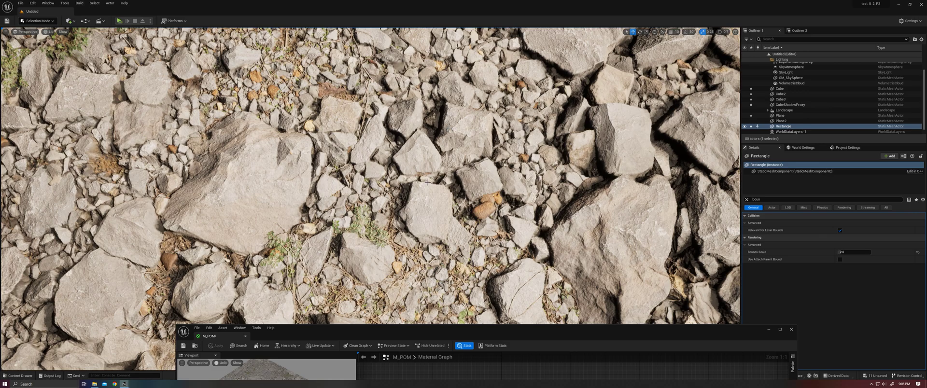
pyautogui.moveTo(427, 184); pyautogui.dragTo(427, 185, button='right')
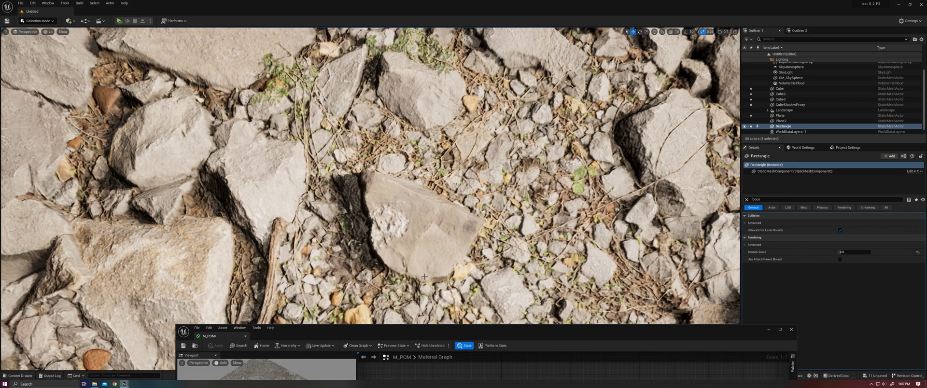
pyautogui.moveTo(443, 336); pyautogui.dragTo(480, 77)
pyautogui.moveTo(478, 218)
pyautogui.mouseDown(button='right')
pyautogui.moveTo(716, 163)
pyautogui.moveTo(629, 172)
pyautogui.mouseUp(button='right')
# Connect the POM Shadow output to the reroute node and apply the material.
pyautogui.moveTo(428, 217); pyautogui.dragTo(727, 183)
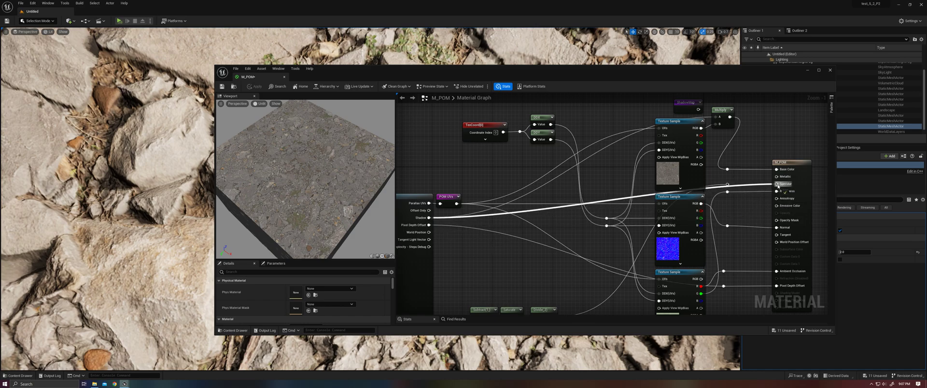
pyautogui.click(255, 86)
pyautogui.moveTo(435, 76); pyautogui.dragTo(459, 296)
# Fly over the gravel floor to inspect the rocks' new self-shadows.
pyautogui.moveTo(370, 199); pyautogui.dragTo(297, 242, button='right')
pyautogui.moveTo(477, 215); pyautogui.dragTo(425, 158, button='right')
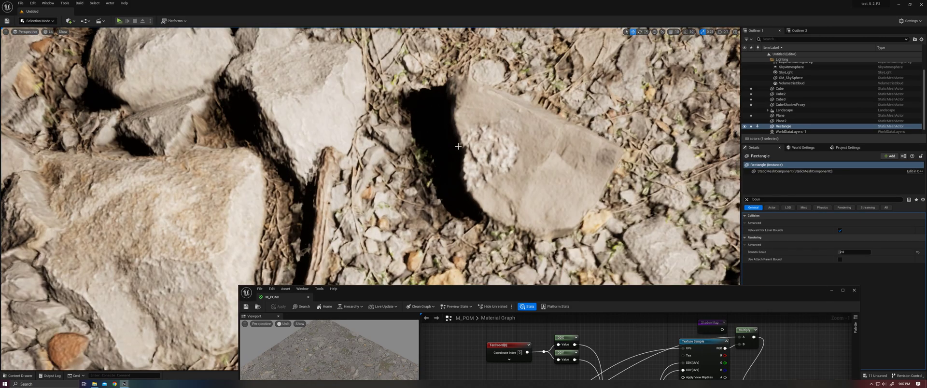
pyautogui.moveTo(460, 207); pyautogui.dragTo(457, 250, button='right')
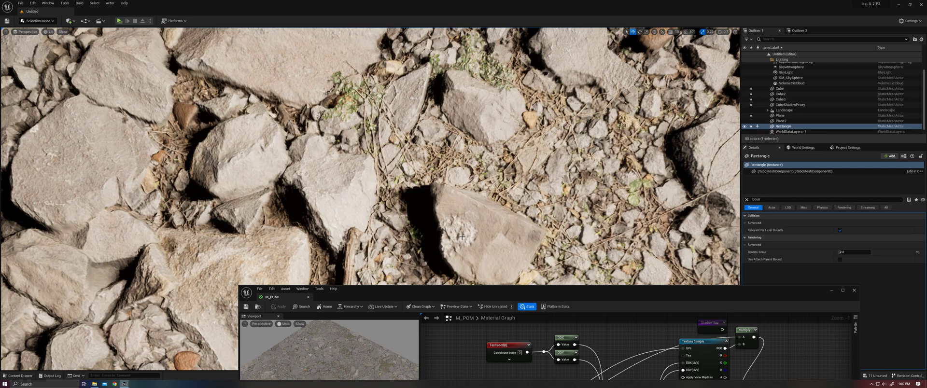
pyautogui.moveTo(472, 274); pyautogui.dragTo(460, 245, button='right')
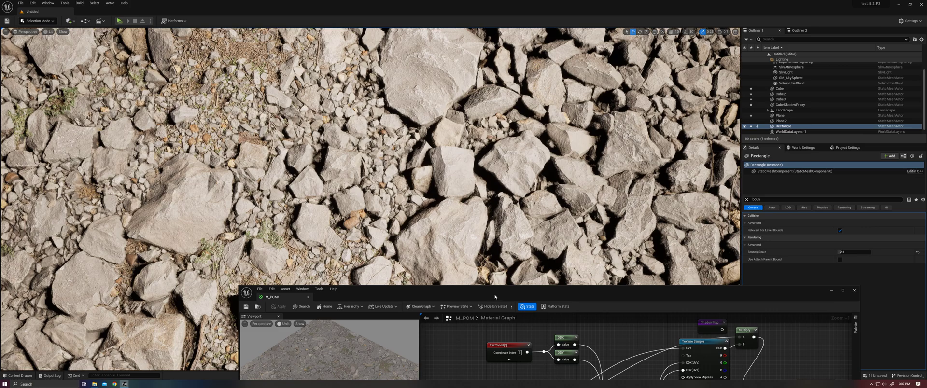
# Bring the material editor up and pan to show the full POM node's shadow settings.
pyautogui.moveTo(494, 297); pyautogui.dragTo(532, 93)
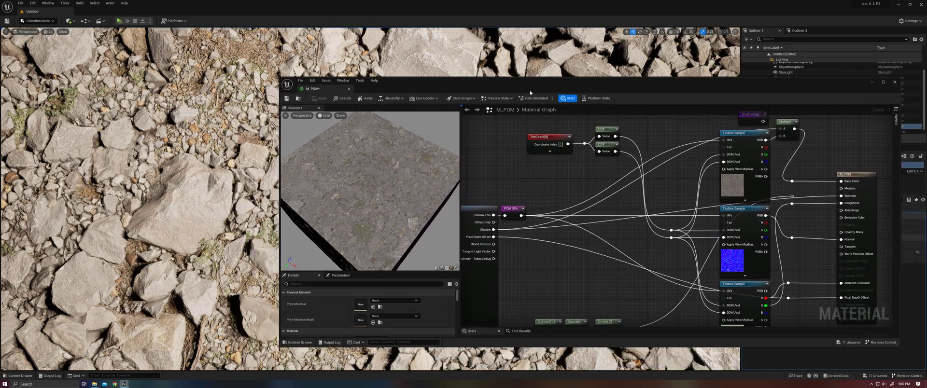
pyautogui.moveTo(573, 203); pyautogui.dragTo(624, 163, button='right')
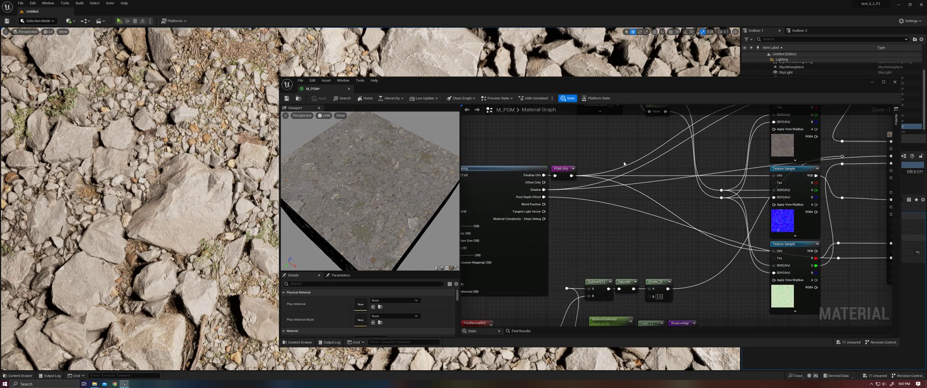
pyautogui.moveTo(630, 209)
pyautogui.mouseDown(button='right')
pyautogui.moveTo(618, 194)
pyautogui.moveTo(645, 186)
pyautogui.moveTo(661, 159)
pyautogui.moveTo(663, 195)
pyautogui.mouseUp(button='right')
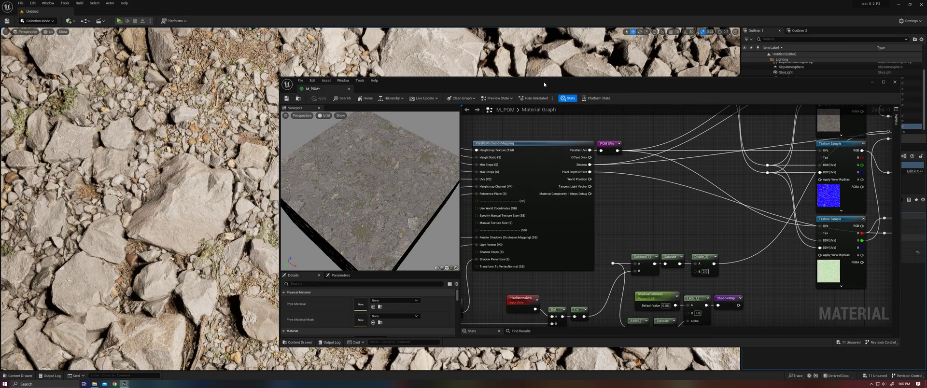
# Move the editor down to check the cubes and gravel patch, then bring it back up.
pyautogui.moveTo(544, 82); pyautogui.dragTo(539, 330)
pyautogui.moveTo(503, 246); pyautogui.dragTo(502, 246, button='right')
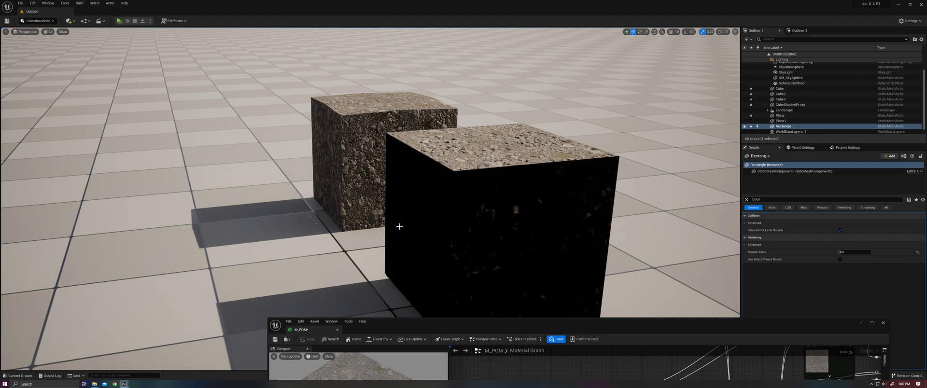
pyautogui.moveTo(516, 209); pyautogui.dragTo(516, 304, button='right')
pyautogui.moveTo(519, 324); pyautogui.dragTo(521, 133)
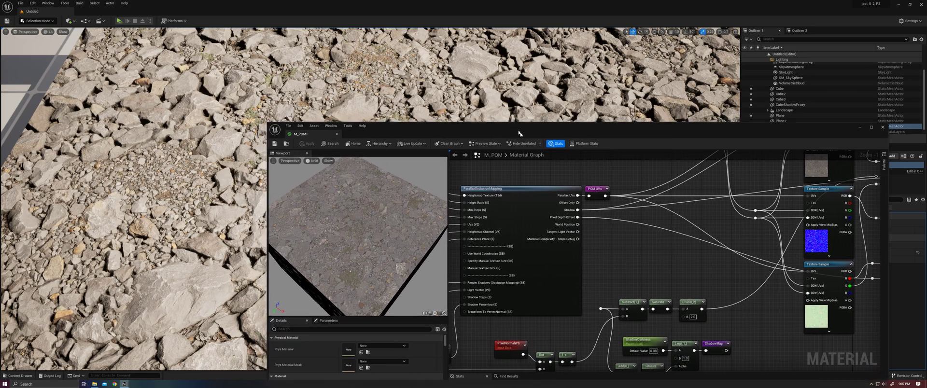
# Start previewing the sun-angle 1-x node and orbit the preview cube to check its output.
pyautogui.moveTo(631, 277); pyautogui.dragTo(697, 152, button='right')
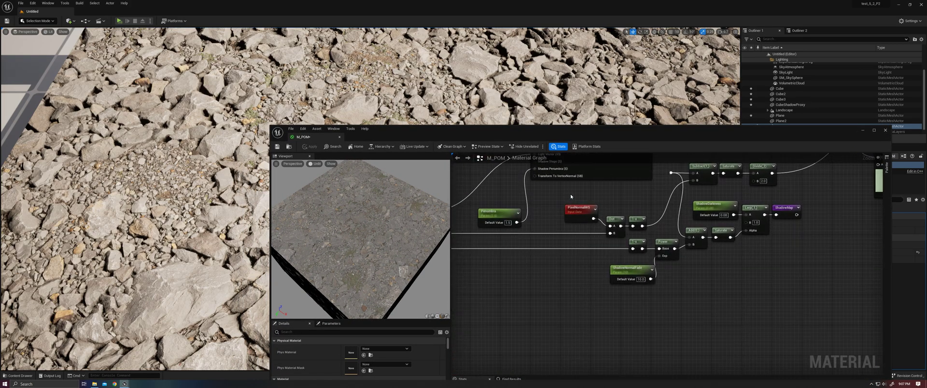
pyautogui.moveTo(568, 196); pyautogui.dragTo(648, 233)
pyautogui.moveTo(471, 237); pyautogui.dragTo(662, 244, button='right')
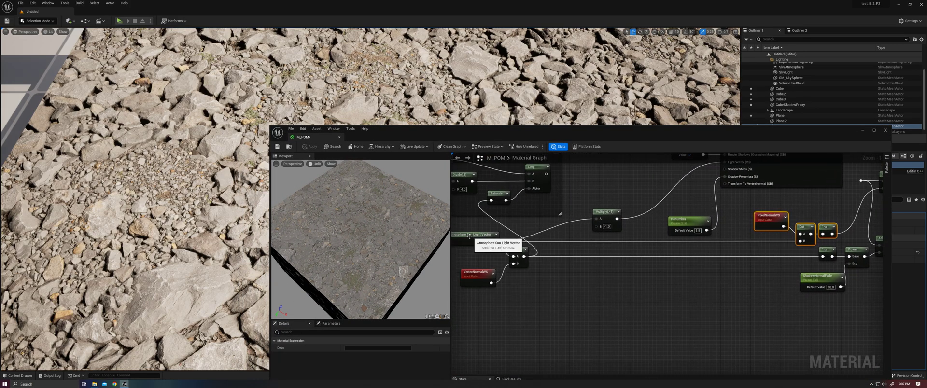
pyautogui.moveTo(854, 202); pyautogui.dragTo(560, 235, button='right')
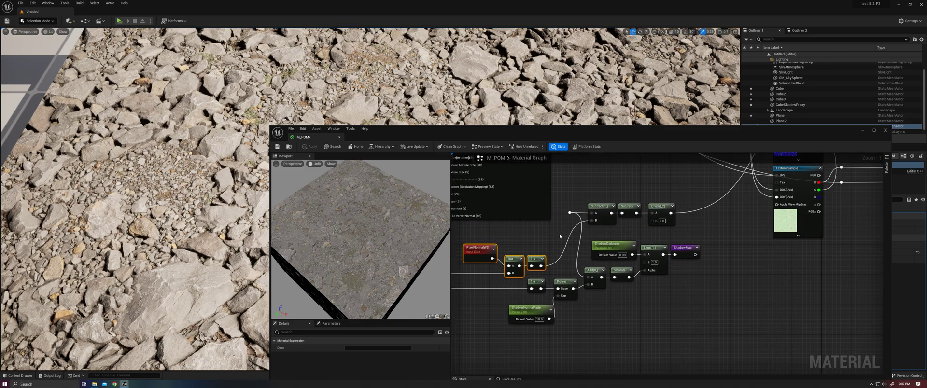
pyautogui.rightClick(533, 258)
pyautogui.click(560, 240)
pyautogui.rightClick(533, 265)
pyautogui.click(559, 273)
pyautogui.moveTo(379, 240); pyautogui.dragTo(379, 224)
pyautogui.scroll(-3, 413, 273)
pyautogui.scroll(-3, 416, 267)
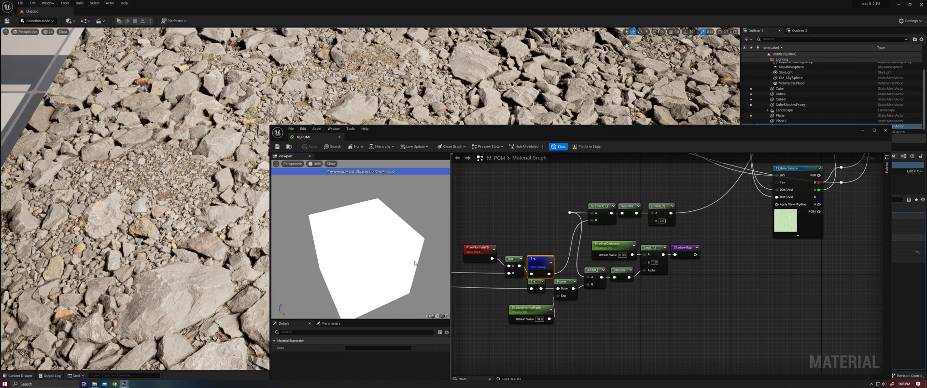
pyautogui.moveTo(416, 267)
pyautogui.mouseDown()
pyautogui.moveTo(406, 266)
pyautogui.moveTo(424, 246)
pyautogui.mouseUp()
# Connect the POM Shadow output into the Subtract node's A input.
pyautogui.moveTo(554, 216); pyautogui.dragTo(524, 241, button='right')
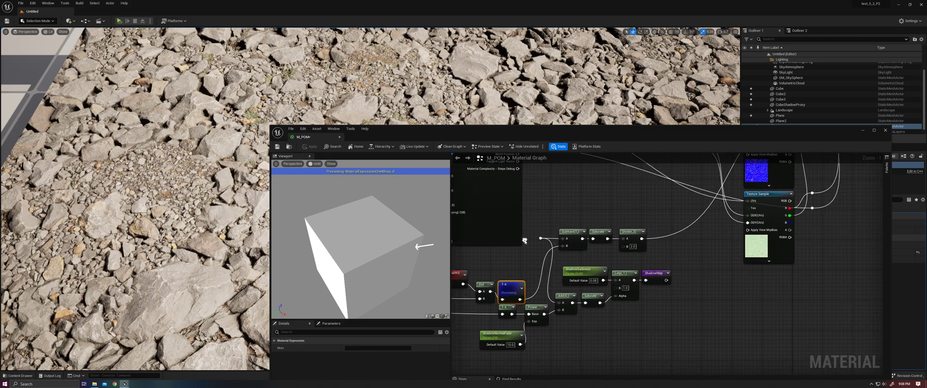
pyautogui.moveTo(519, 265); pyautogui.dragTo(531, 251, button='right')
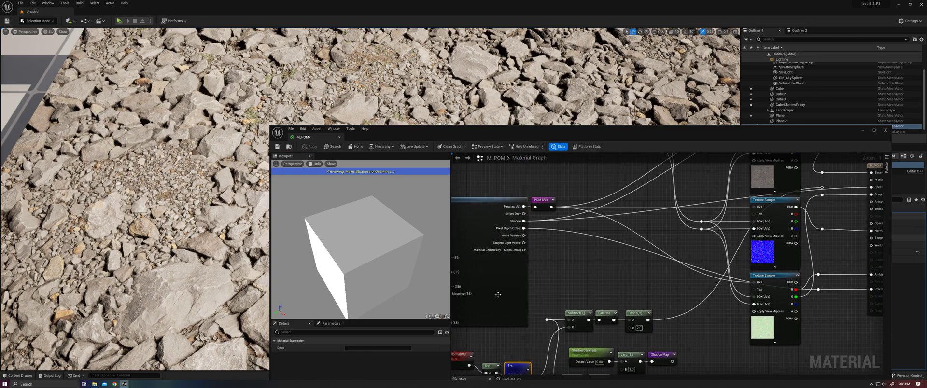
pyautogui.moveTo(524, 221); pyautogui.dragTo(544, 200, button='right')
pyautogui.moveTo(544, 200)
pyautogui.mouseDown()
pyautogui.moveTo(567, 300)
pyautogui.moveTo(589, 299)
pyautogui.mouseUp()
# Preview the Subtract node, then the Divide node's output on the preview mesh at a grazing angle.
pyautogui.rightClick(595, 297)
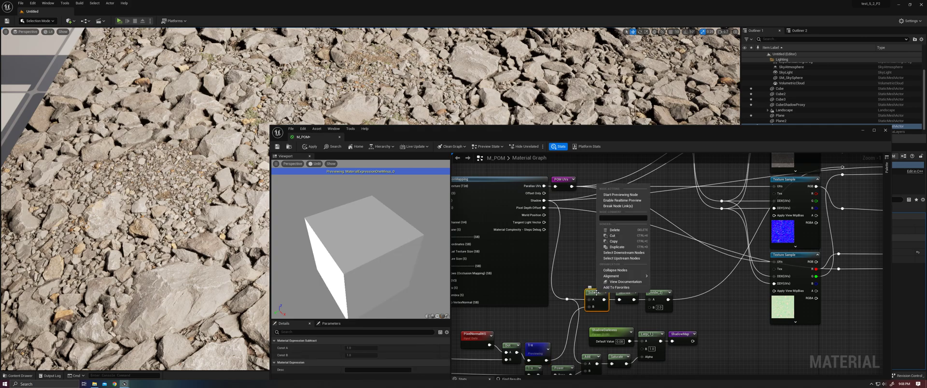
pyautogui.click(620, 197)
pyautogui.scroll(5, 361, 247)
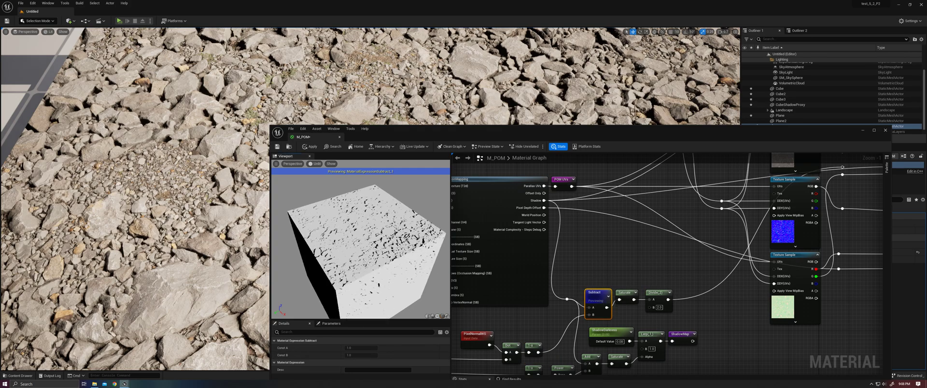
pyautogui.scroll(-5, 361, 246)
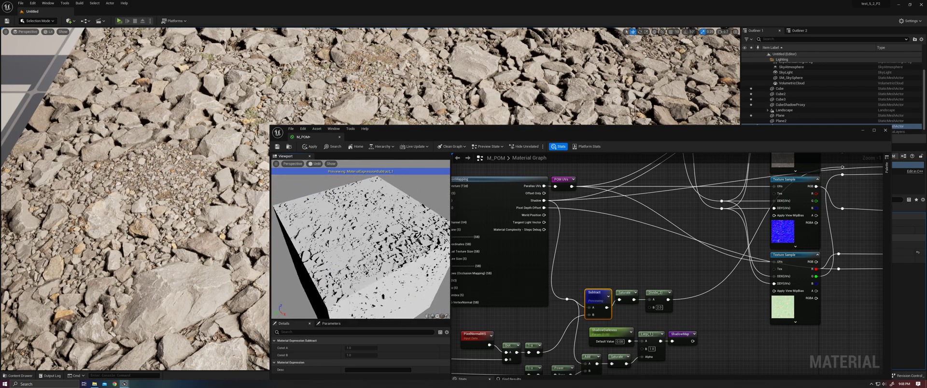
pyautogui.moveTo(635, 237); pyautogui.dragTo(535, 221, button='right')
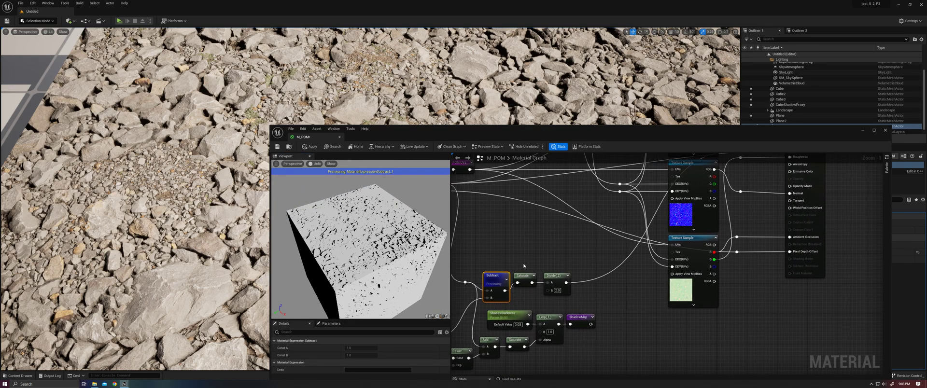
pyautogui.click(556, 278)
pyautogui.moveTo(568, 282); pyautogui.dragTo(671, 190)
pyautogui.press('space')
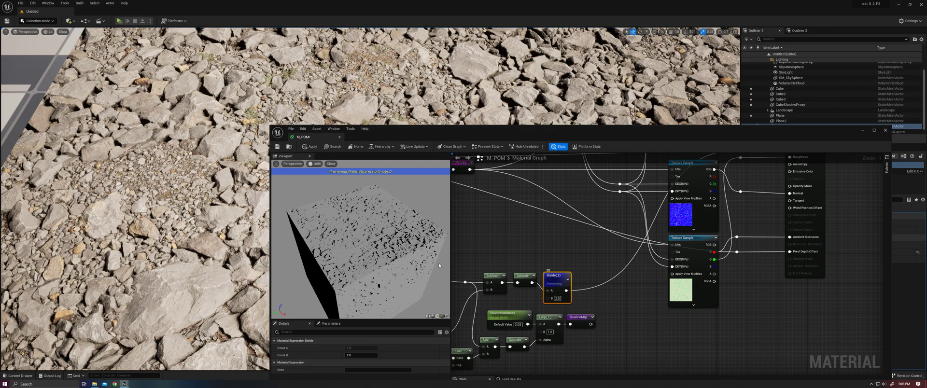
pyautogui.scroll(5, 360, 247)
pyautogui.moveTo(361, 246); pyautogui.dragTo(361, 225)
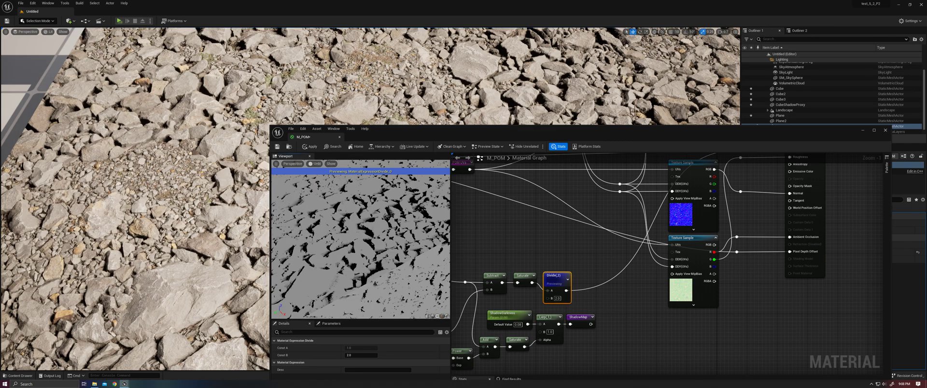
# Wire the Divide node's result into M_POM's Specular input.
pyautogui.moveTo(552, 297); pyautogui.dragTo(524, 309, button='right')
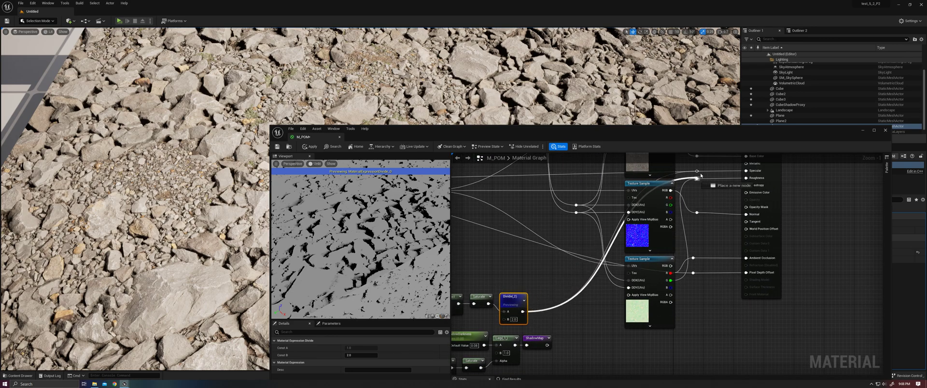
pyautogui.moveTo(524, 310); pyautogui.dragTo(697, 171)
pyautogui.moveTo(697, 171)
pyautogui.mouseDown(button='right')
pyautogui.moveTo(757, 212)
pyautogui.moveTo(804, 211)
pyautogui.mouseUp(button='right')
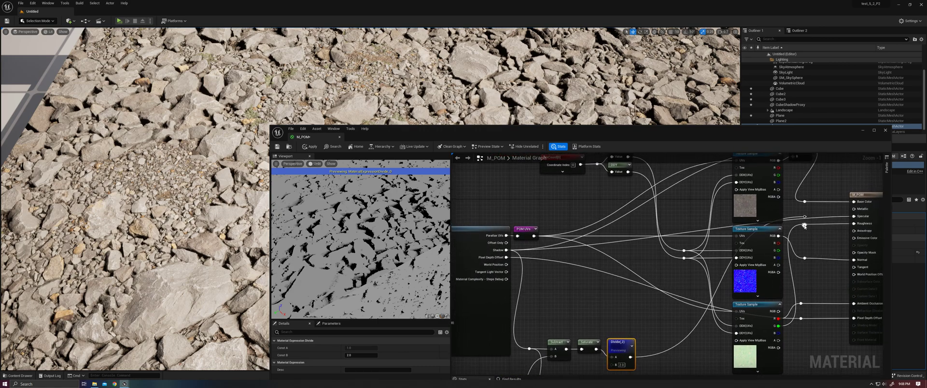
pyautogui.click(804, 216)
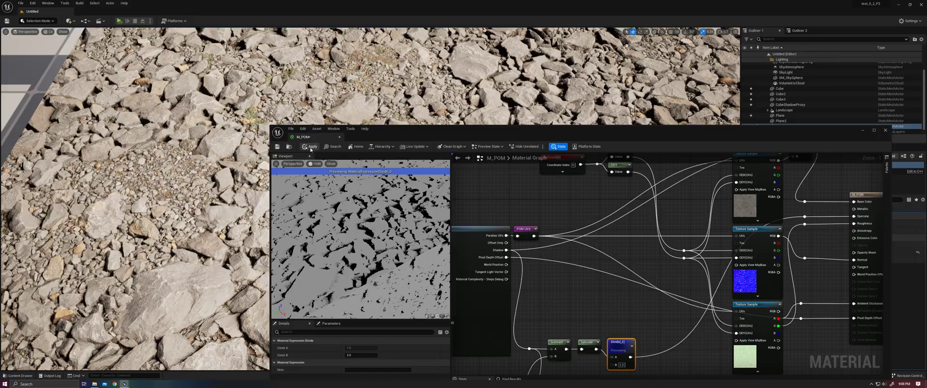
# Apply M_POM's changes and reposition the editor to inspect the shadowed gravel in the level.
pyautogui.moveTo(435, 131); pyautogui.dragTo(643, 137)
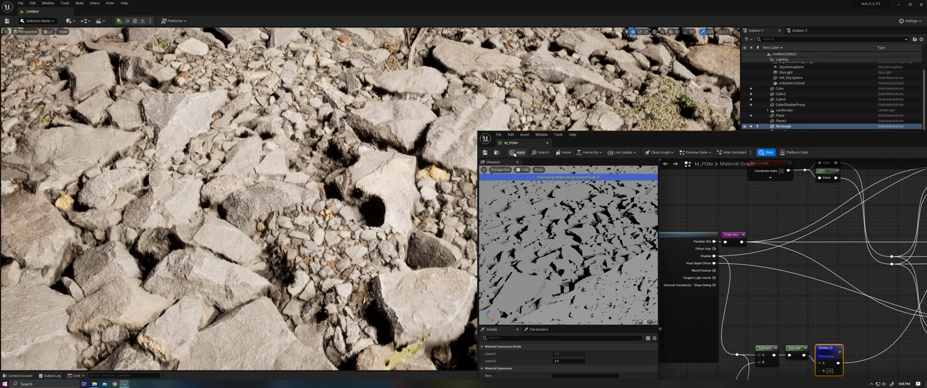
pyautogui.click(517, 152)
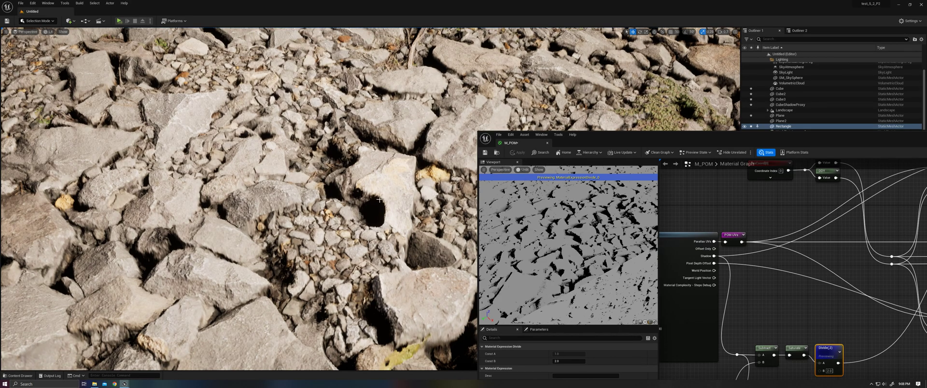
pyautogui.moveTo(634, 142); pyautogui.dragTo(502, 94)
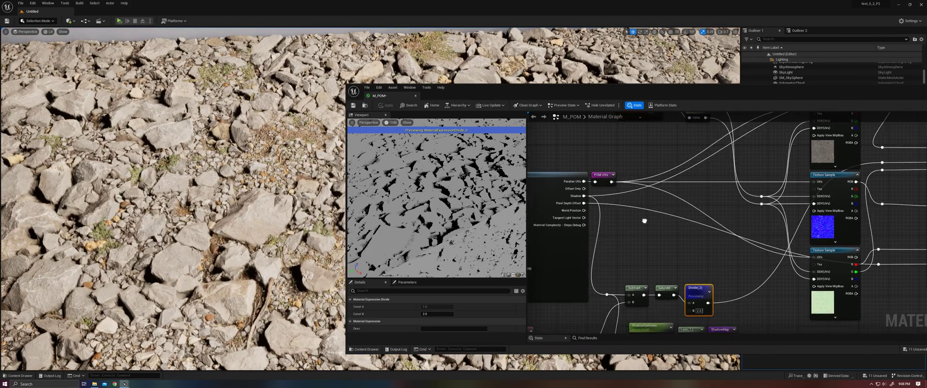
pyautogui.moveTo(647, 250); pyautogui.dragTo(640, 162, button='right')
pyautogui.moveTo(600, 95); pyautogui.dragTo(699, 130)
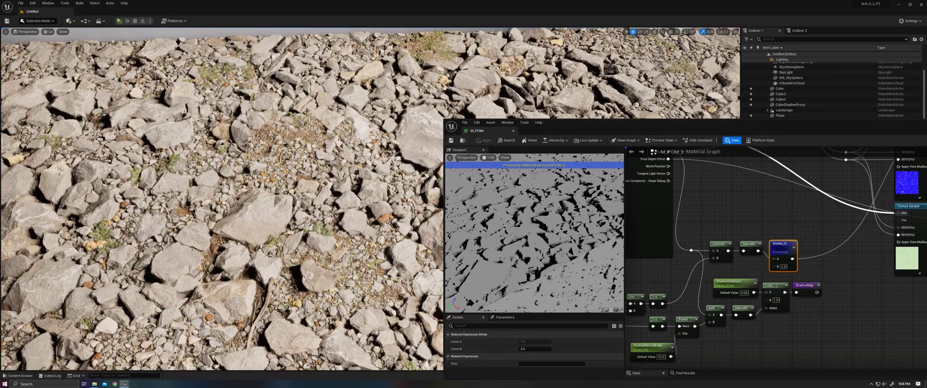
pyautogui.moveTo(570, 133); pyautogui.dragTo(599, 226)
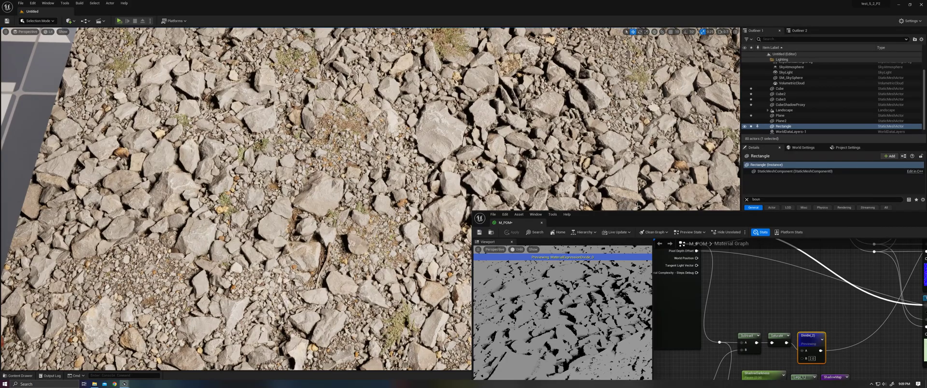
# Pan across the sun-angle shadow nodes and preview the 1-x node's output.
pyautogui.moveTo(628, 217); pyautogui.dragTo(552, 84)
pyautogui.moveTo(724, 217); pyautogui.dragTo(661, 235, button='right')
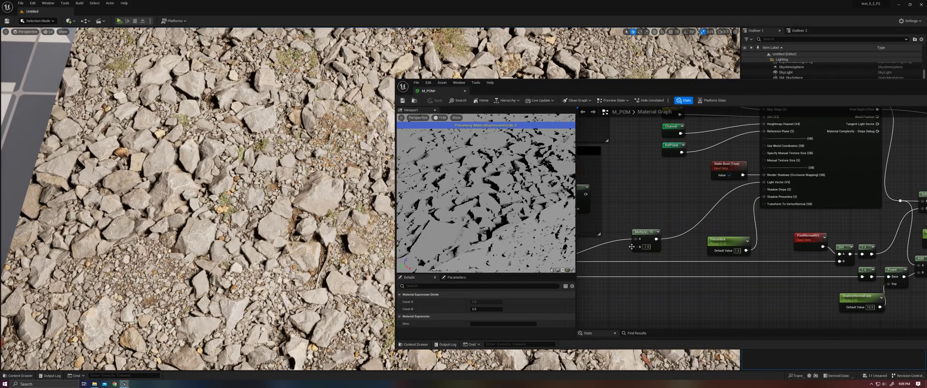
pyautogui.moveTo(661, 235); pyautogui.dragTo(800, 273)
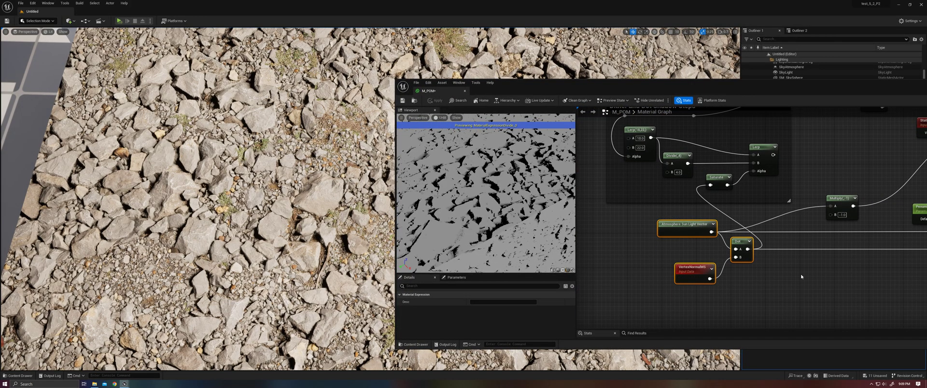
pyautogui.moveTo(800, 273)
pyautogui.mouseDown(button='right')
pyautogui.moveTo(765, 238)
pyautogui.moveTo(770, 221)
pyautogui.mouseUp(button='right')
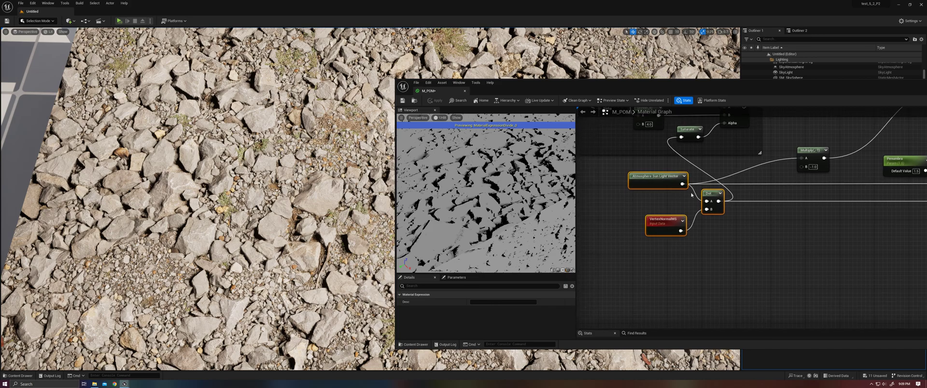
pyautogui.moveTo(719, 207); pyautogui.dragTo(652, 244, button='right')
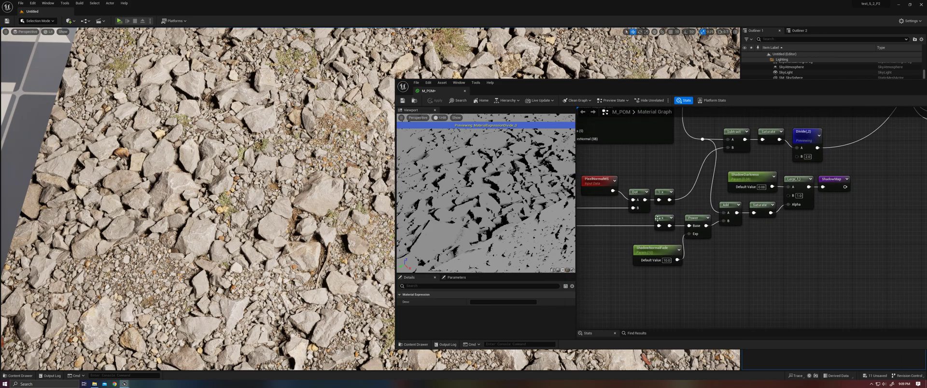
pyautogui.rightClick(661, 229)
pyautogui.press('Escape')
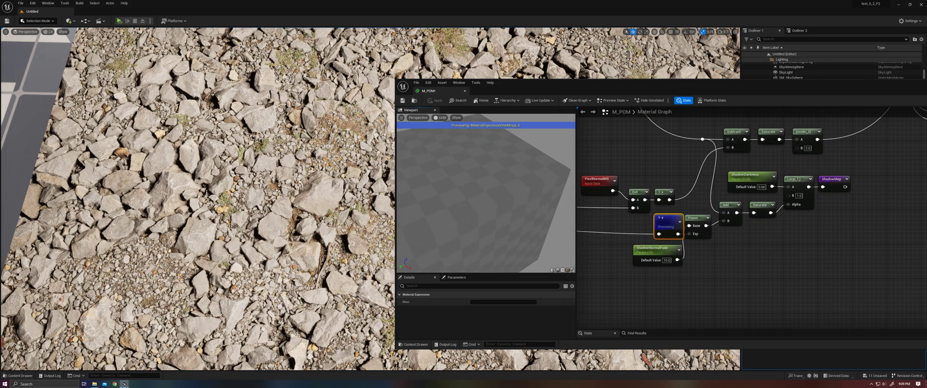
pyautogui.scroll(-3, 499, 201)
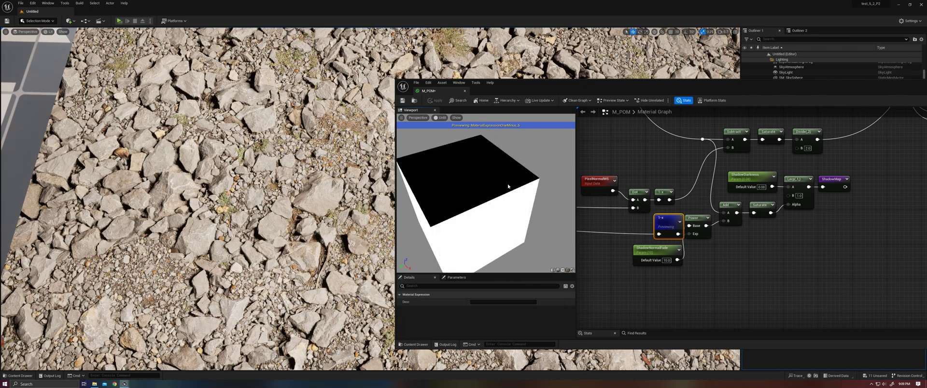
pyautogui.scroll(-2, 513, 208)
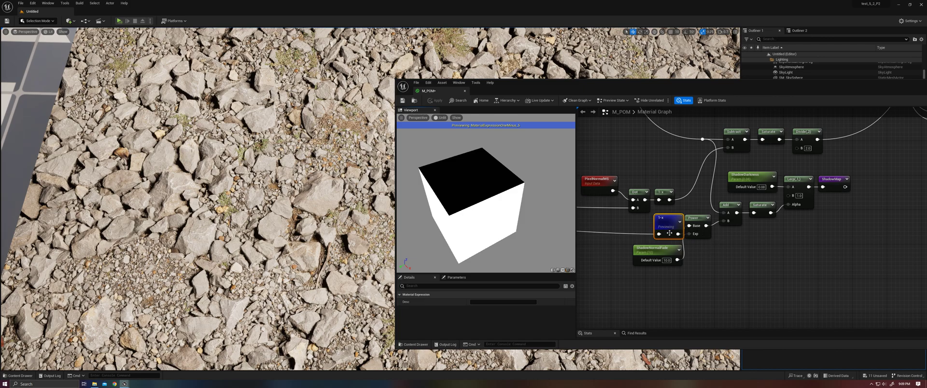
# Preview the Power node's output on a sphere with the light swept across it.
pyautogui.rightClick(697, 219)
pyautogui.click(731, 236)
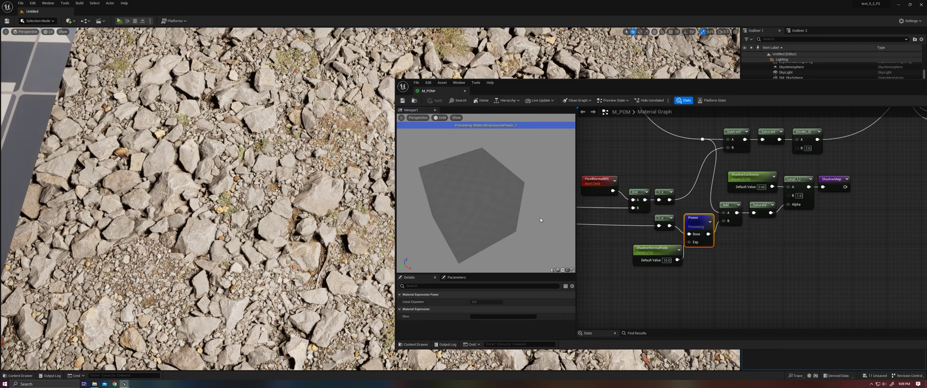
pyautogui.click(558, 270)
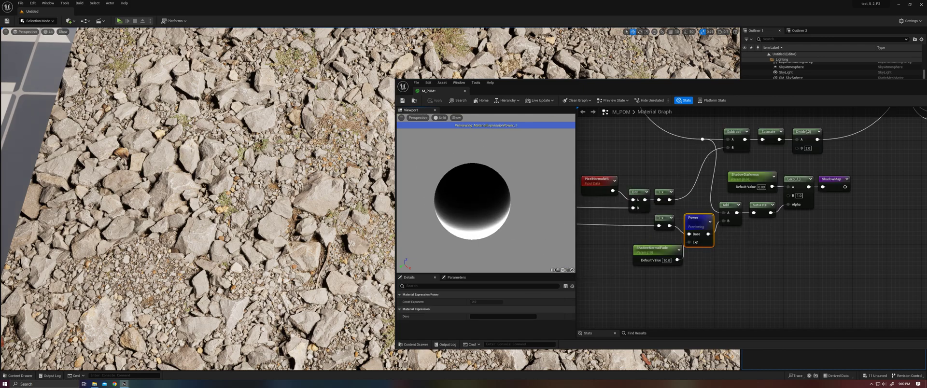
pyautogui.scroll(-2, 488, 173)
pyautogui.moveTo(488, 173); pyautogui.dragTo(502, 183)
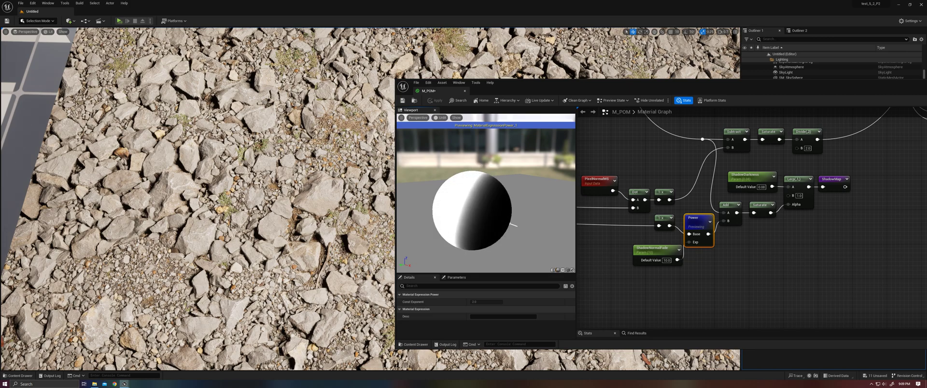
# Preview the Add node's shadow output on a cube viewed from a higher angle.
pyautogui.moveTo(688, 134)
pyautogui.mouseDown(button='right')
pyautogui.moveTo(707, 315)
pyautogui.moveTo(726, 241)
pyautogui.mouseUp(button='right')
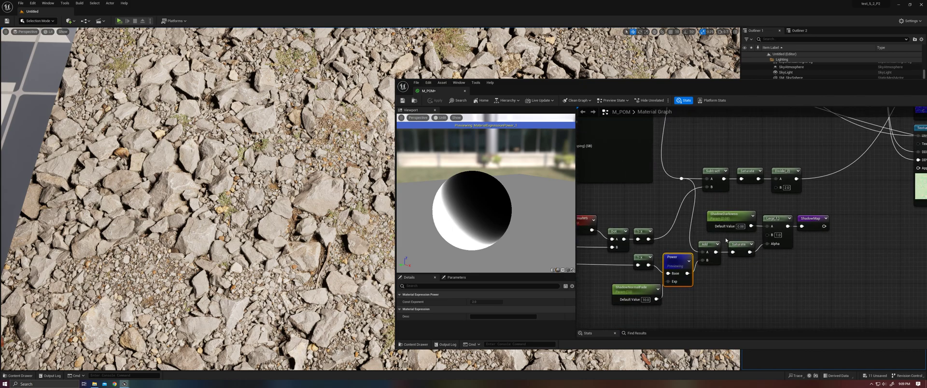
pyautogui.rightClick(710, 245)
pyautogui.click(734, 260)
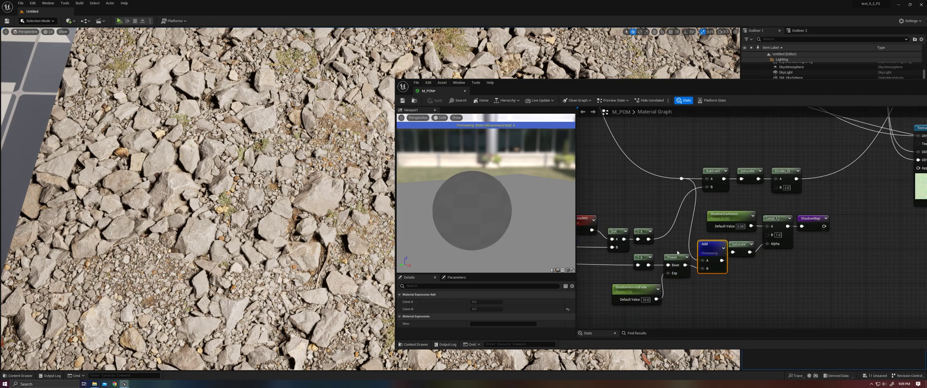
pyautogui.moveTo(474, 218); pyautogui.dragTo(482, 214)
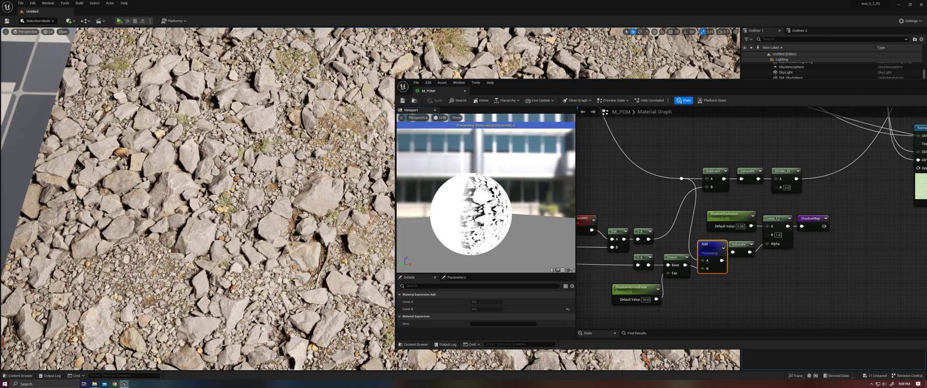
pyautogui.click(568, 269)
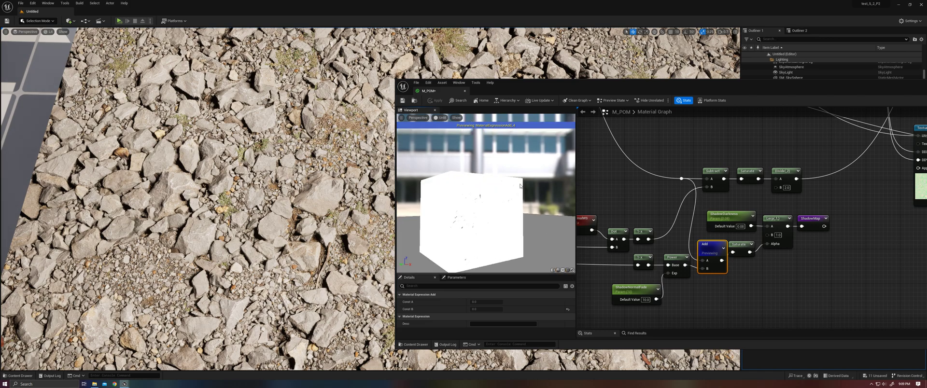
pyautogui.moveTo(502, 168)
pyautogui.mouseDown()
pyautogui.moveTo(478, 196)
pyautogui.moveTo(483, 206)
pyautogui.mouseUp()
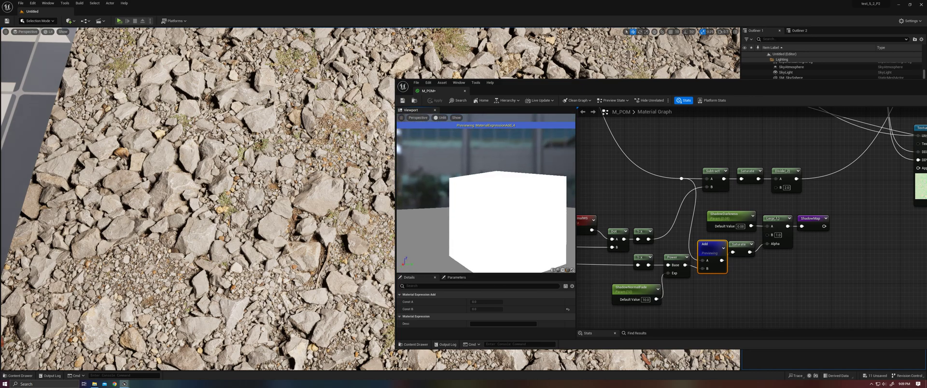
pyautogui.scroll(3, 483, 207)
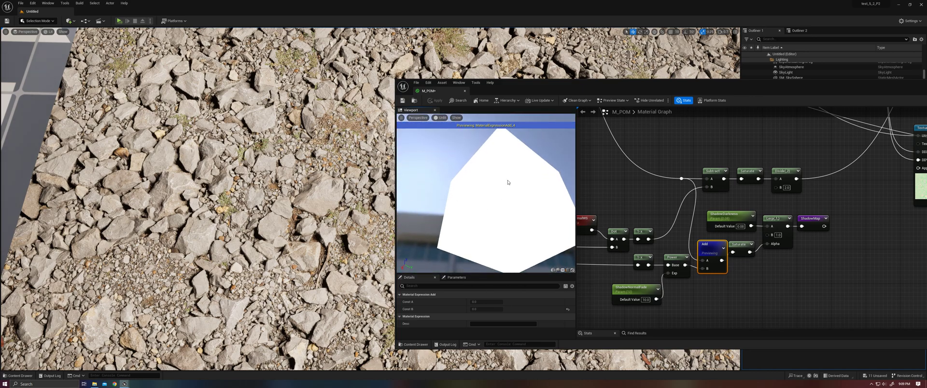
pyautogui.scroll(-5, 507, 183)
pyautogui.moveTo(507, 182)
pyautogui.mouseDown()
pyautogui.moveTo(507, 203)
pyautogui.moveTo(520, 204)
pyautogui.mouseUp()
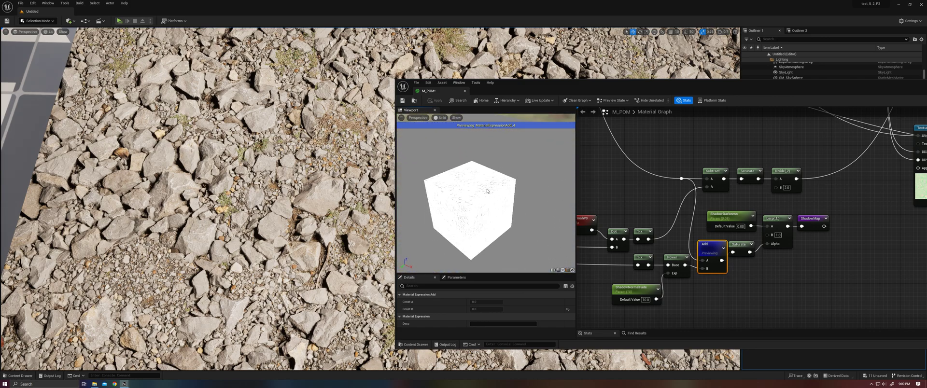
pyautogui.moveTo(463, 203)
pyautogui.mouseDown()
pyautogui.moveTo(451, 234)
pyautogui.moveTo(478, 199)
pyautogui.mouseUp()
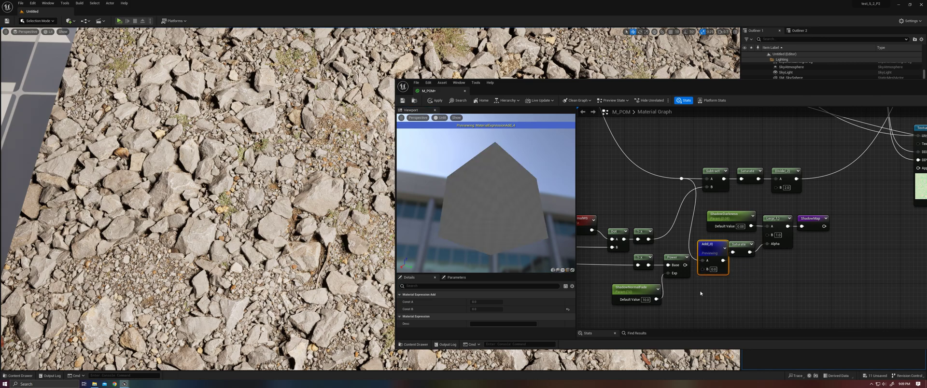
# Wire the Power output into the Add node's A input and view the cube top-down.
pyautogui.click(710, 286)
pyautogui.moveTo(403, 250); pyautogui.dragTo(464, 168)
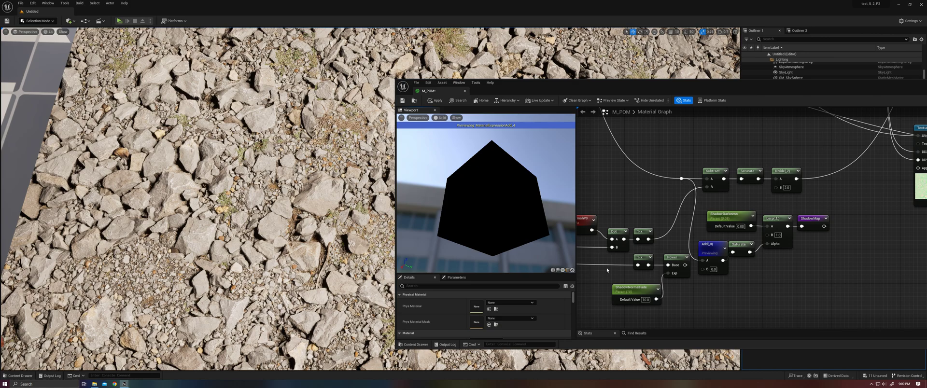
pyautogui.moveTo(687, 263); pyautogui.dragTo(704, 261)
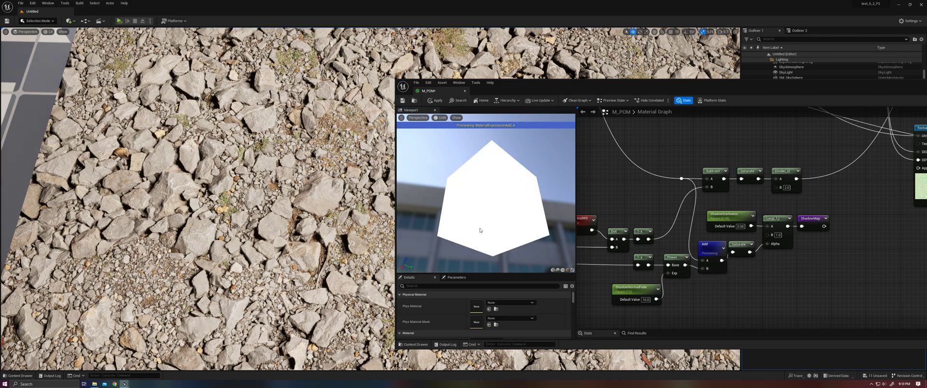
pyautogui.moveTo(511, 210); pyautogui.dragTo(522, 181)
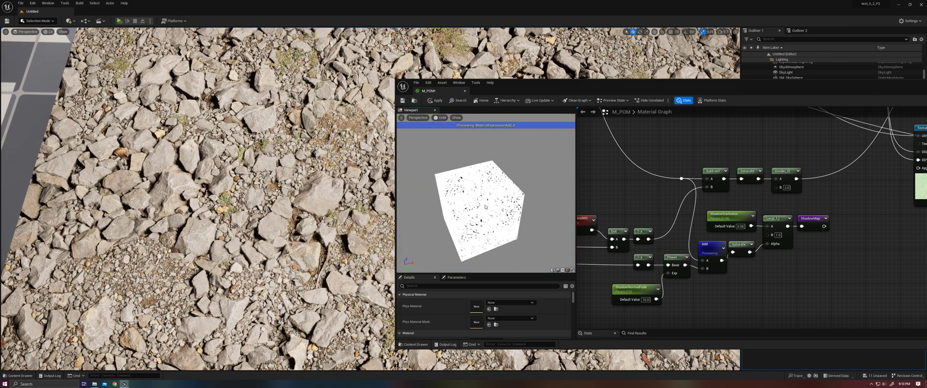
pyautogui.moveTo(478, 203)
pyautogui.mouseDown()
pyautogui.moveTo(460, 189)
pyautogui.moveTo(466, 217)
pyautogui.mouseUp()
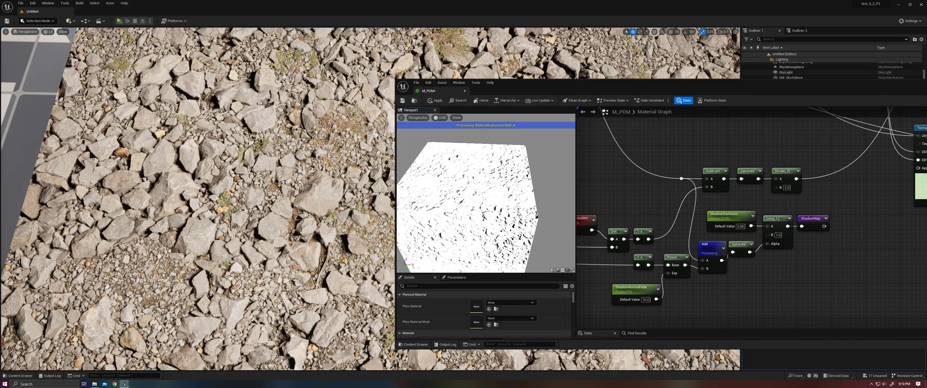
# Compare the Add output on sphere and cube, ending on the cube seen from above.
pyautogui.click(558, 270)
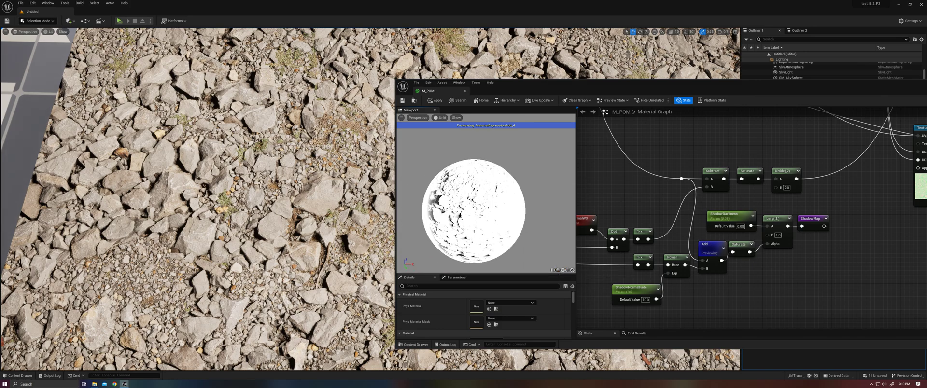
pyautogui.moveTo(486, 204)
pyautogui.mouseDown()
pyautogui.moveTo(500, 218)
pyautogui.moveTo(507, 210)
pyautogui.mouseUp()
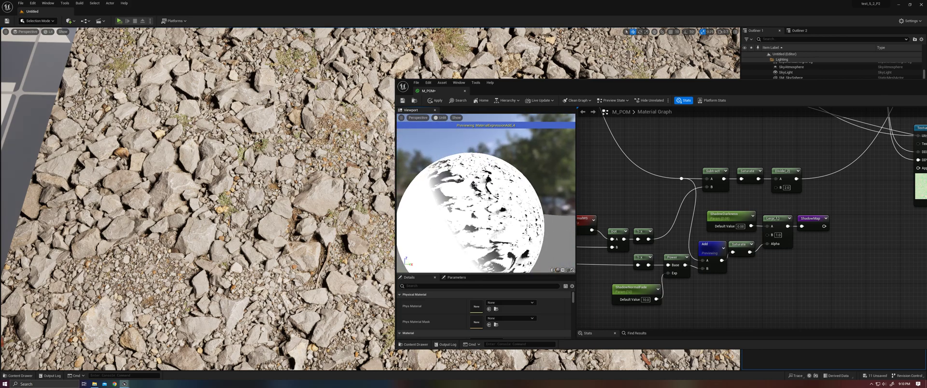
pyautogui.moveTo(482, 223)
pyautogui.mouseDown()
pyautogui.moveTo(485, 210)
pyautogui.moveTo(505, 226)
pyautogui.mouseUp()
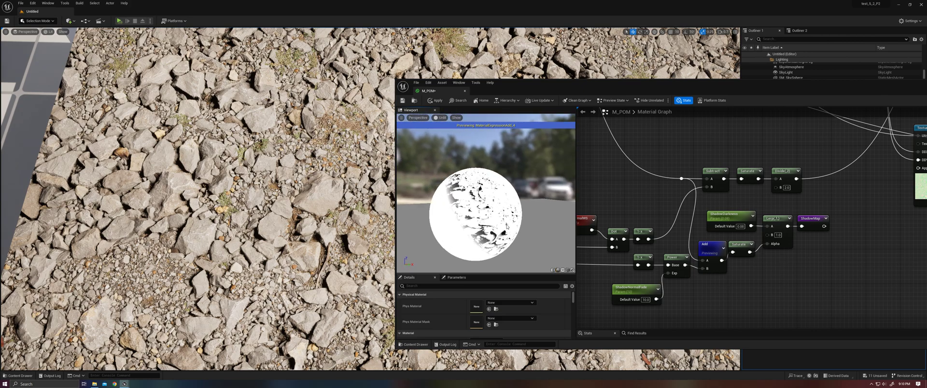
pyautogui.click(566, 269)
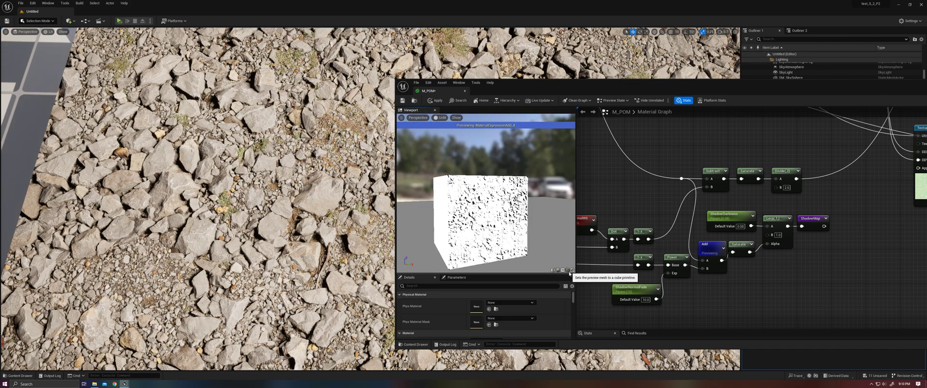
pyautogui.moveTo(507, 218)
pyautogui.mouseDown()
pyautogui.moveTo(497, 199)
pyautogui.moveTo(496, 227)
pyautogui.mouseUp()
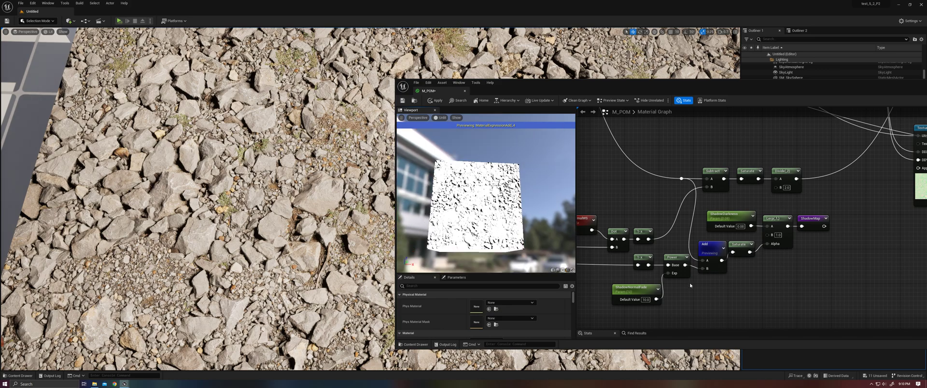
pyautogui.moveTo(485, 196); pyautogui.dragTo(485, 239)
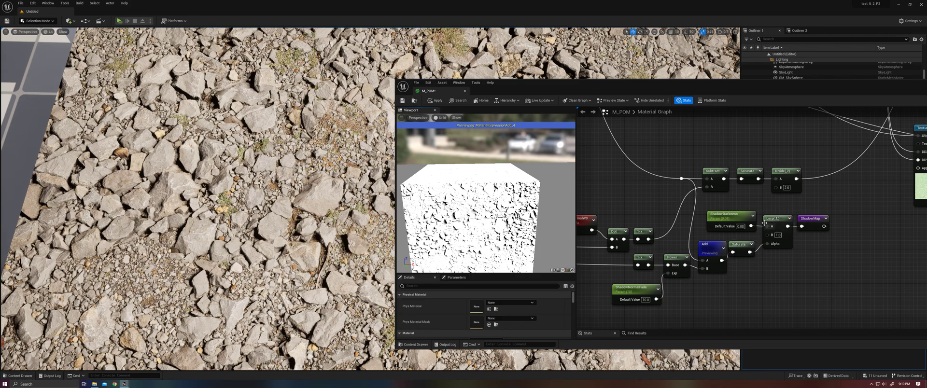
# Preview the Lerp shadow blend and try a darker then a lighter ShadowDarkness default.
pyautogui.click(731, 217)
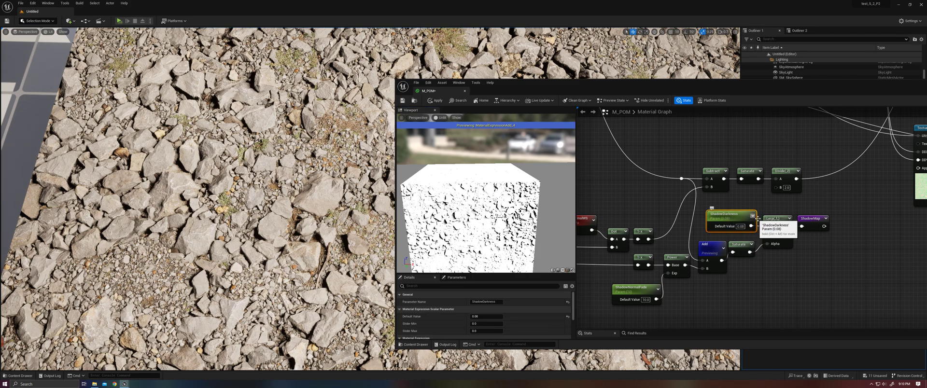
pyautogui.rightClick(764, 217)
pyautogui.click(832, 240)
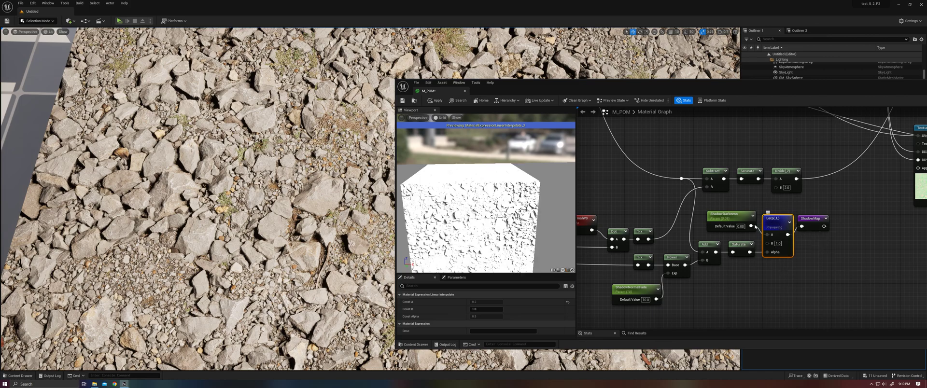
pyautogui.scroll(5, 485, 196)
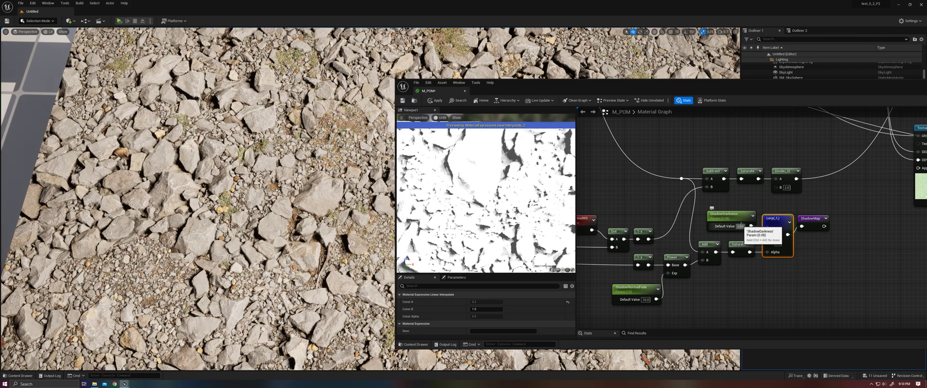
pyautogui.click(719, 225)
pyautogui.press('Return')
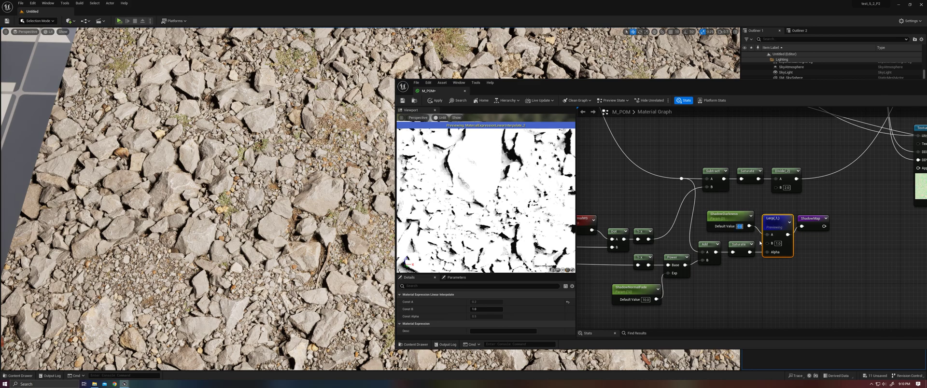
pyautogui.press('Return')
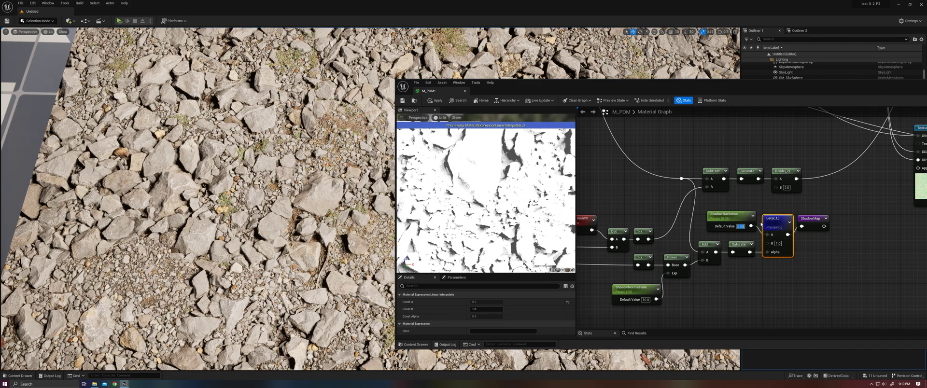
# Pan to the texture samples and move the editor off the level's close-up rocks.
pyautogui.click(766, 207)
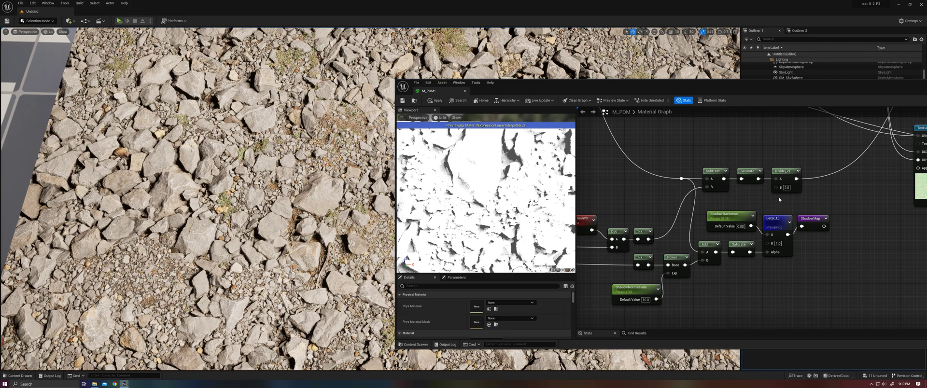
pyautogui.moveTo(779, 198); pyautogui.dragTo(726, 231, button='right')
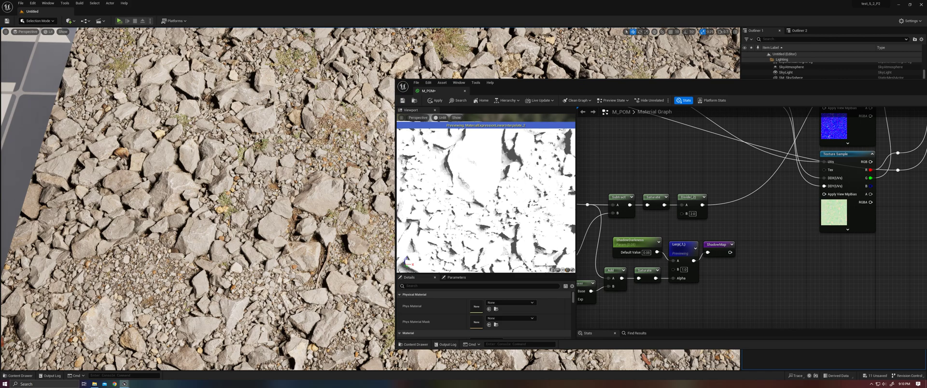
pyautogui.moveTo(520, 87); pyautogui.dragTo(528, 225)
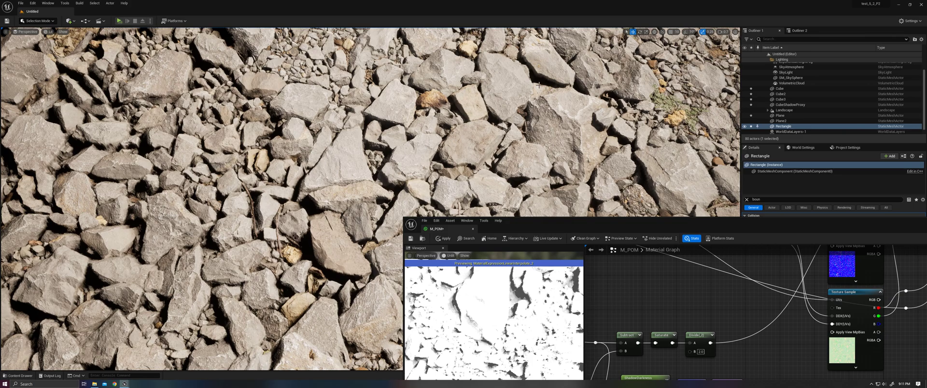
# Connect the ShadowMap reroute into the base colour Multiply node's input.
pyautogui.moveTo(523, 233); pyautogui.dragTo(504, 124)
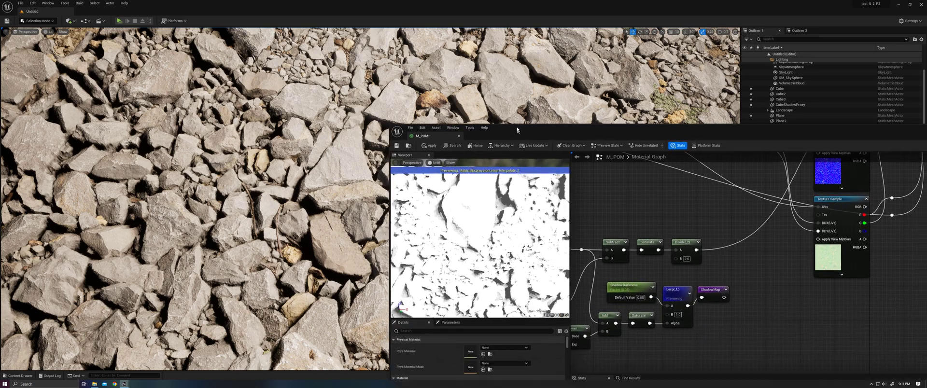
pyautogui.moveTo(711, 285); pyautogui.dragTo(672, 256, button='right')
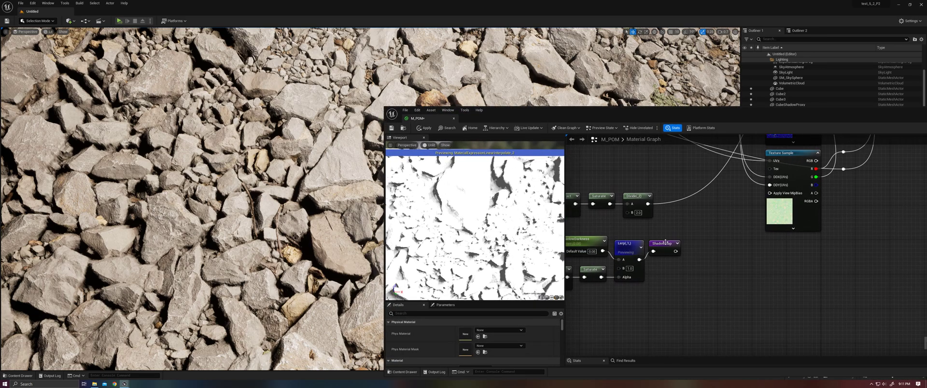
pyautogui.moveTo(664, 244); pyautogui.dragTo(719, 266)
pyautogui.moveTo(718, 303); pyautogui.dragTo(728, 267, button='right')
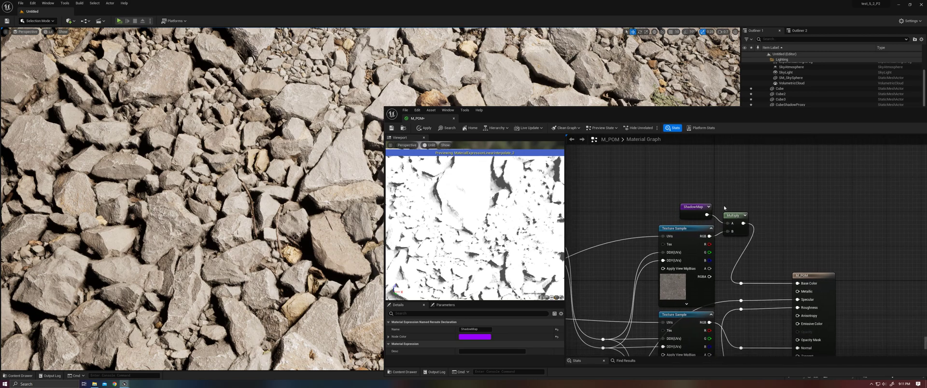
# Apply the material and fly out to an overhead view of the whole gravel rectangle.
pyautogui.click(423, 129)
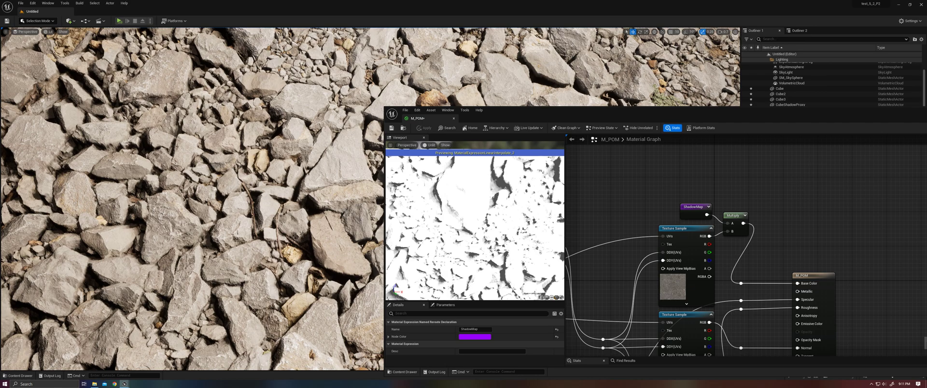
pyautogui.moveTo(612, 118)
pyautogui.mouseDown()
pyautogui.moveTo(482, 260)
pyautogui.moveTo(489, 289)
pyautogui.mouseUp()
pyautogui.moveTo(514, 179); pyautogui.dragTo(515, 179, button='right')
pyautogui.scroll(2, 797, 80)
# Select DirectionalLight, sweep its pitch to watch the lighting, and set Rotation Y to 340.
pyautogui.click(790, 67)
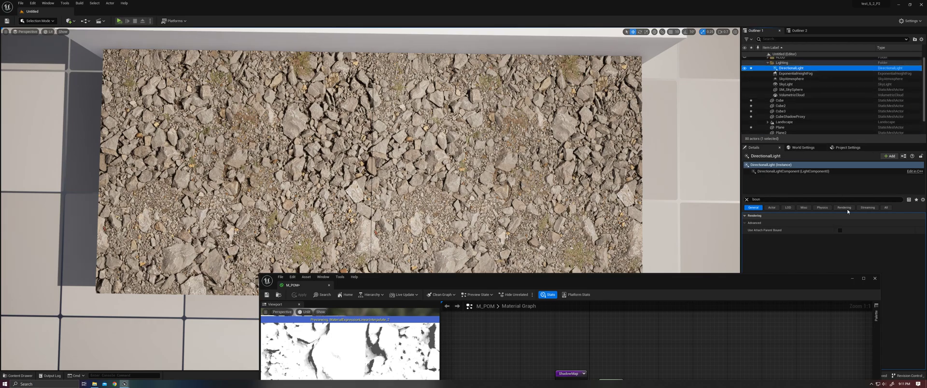
pyautogui.click(748, 201)
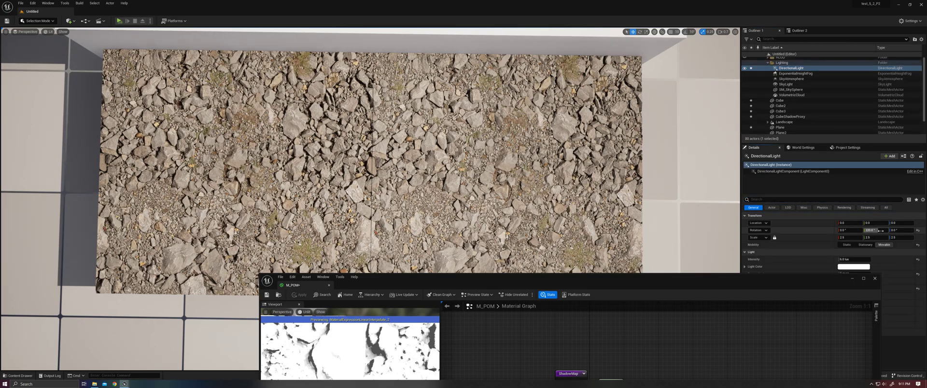
pyautogui.moveTo(880, 230); pyautogui.dragTo(874, 230)
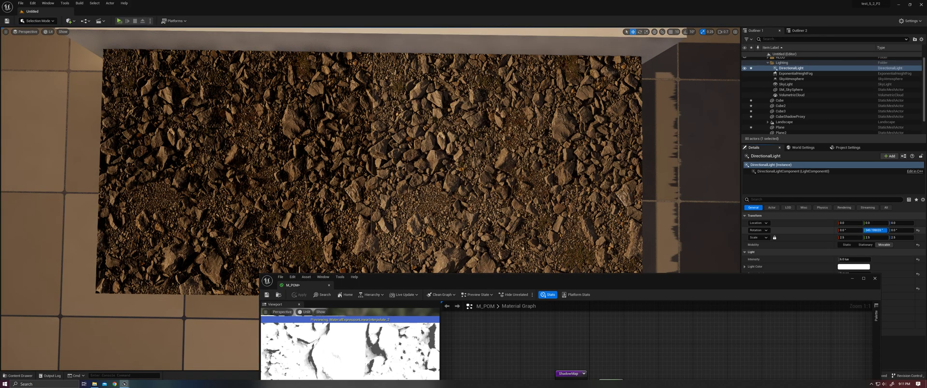
pyautogui.moveTo(873, 231); pyautogui.dragTo(882, 230)
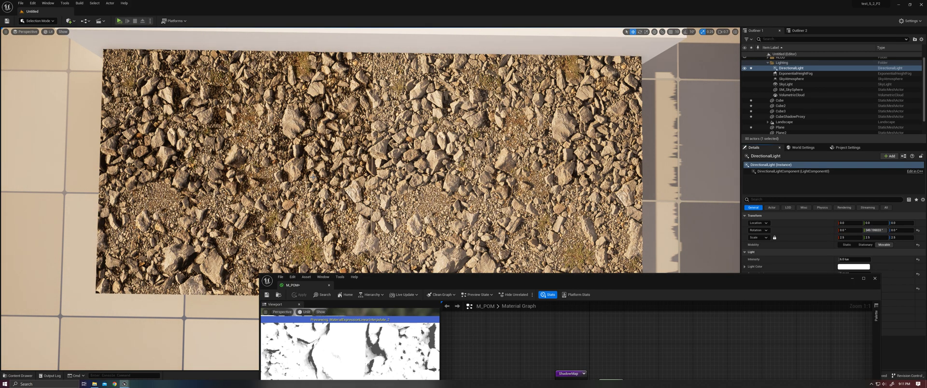
pyautogui.click(877, 230)
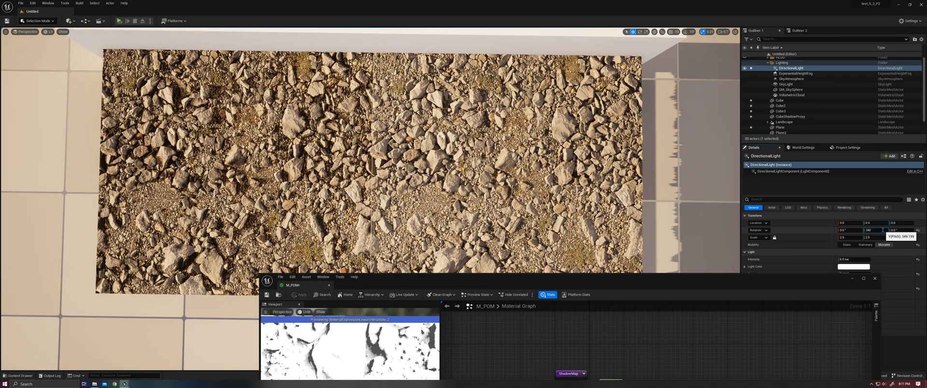
pyautogui.write('340')
pyautogui.press('Return')
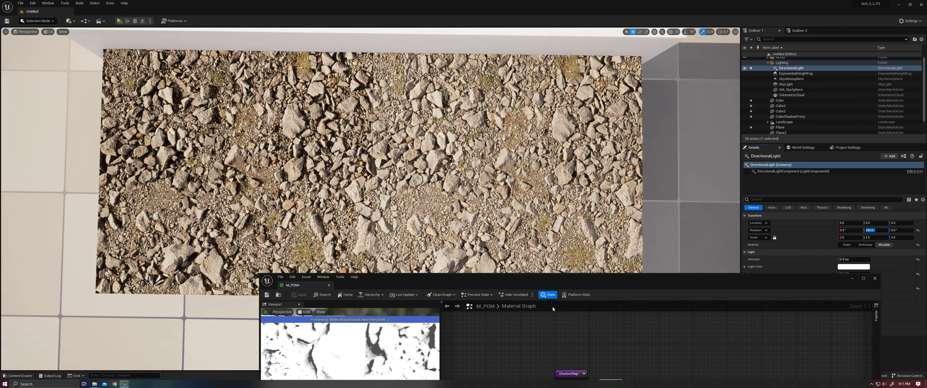
# Navigate the graph to the ParallaxOcclusionMapping node's shadow inputs.
pyautogui.moveTo(562, 283); pyautogui.dragTo(540, 96)
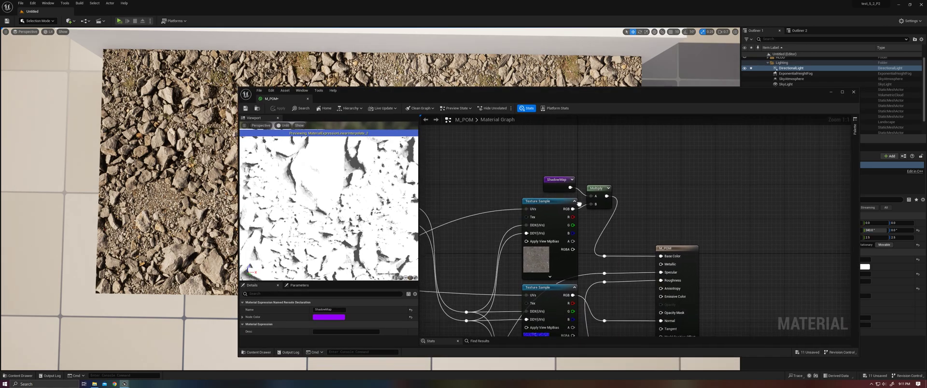
pyautogui.moveTo(584, 162); pyautogui.dragTo(657, 162, button='right')
pyautogui.scroll(-1, 656, 162)
pyautogui.scroll(2, 593, 284)
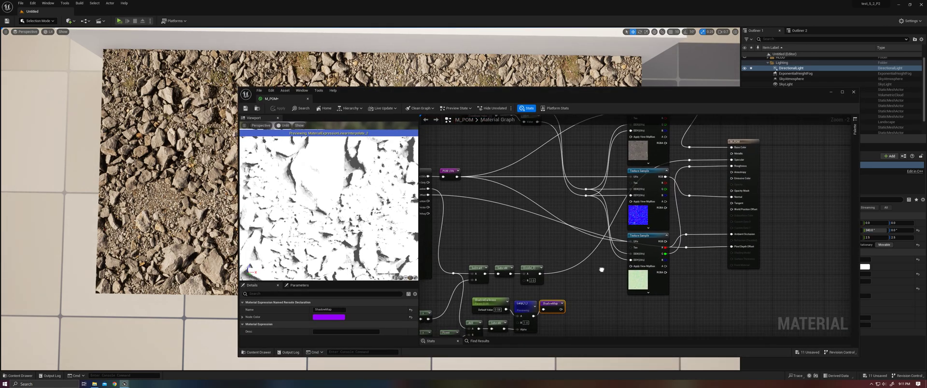
pyautogui.moveTo(604, 263); pyautogui.dragTo(573, 141, button='right')
pyautogui.click(572, 140)
pyautogui.scroll(1, 645, 239)
pyautogui.scroll(2, 644, 240)
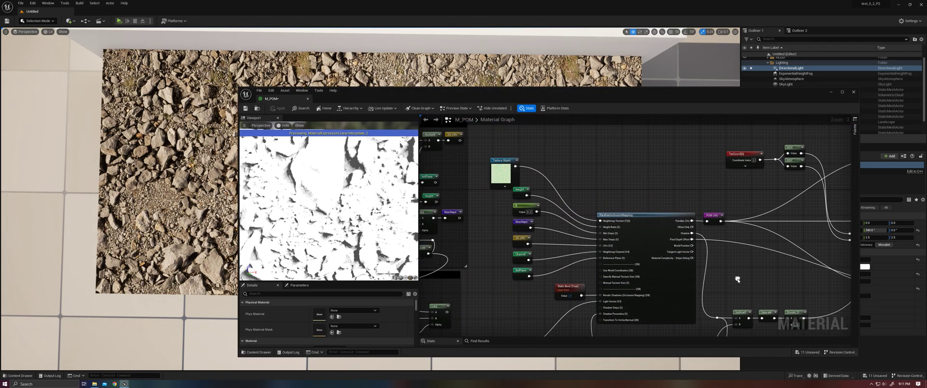
pyautogui.moveTo(643, 240); pyautogui.dragTo(650, 236, button='right')
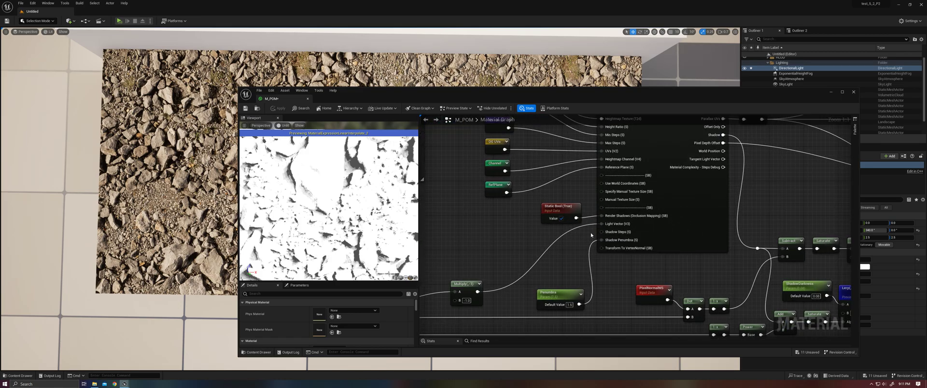
pyautogui.moveTo(584, 231)
pyautogui.mouseDown(button='right')
pyautogui.moveTo(633, 233)
pyautogui.moveTo(608, 264)
pyautogui.mouseUp(button='right')
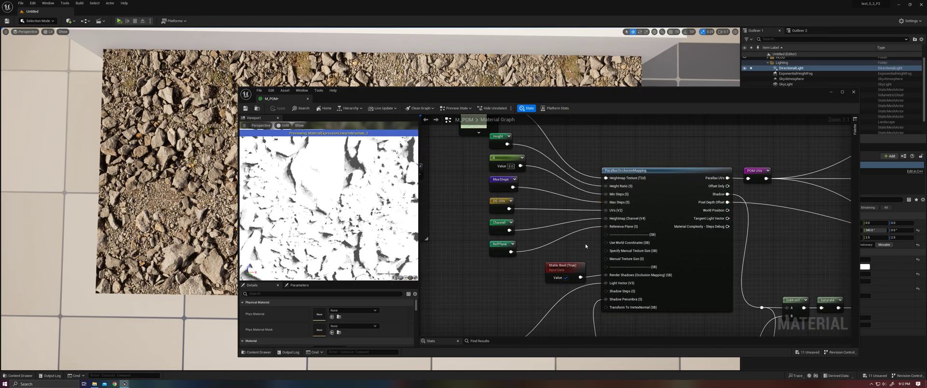
# Add a new Scalar Parameter wired into the node's Shadow Steps pin.
pyautogui.moveTo(362, 214); pyautogui.dragTo(337, 198)
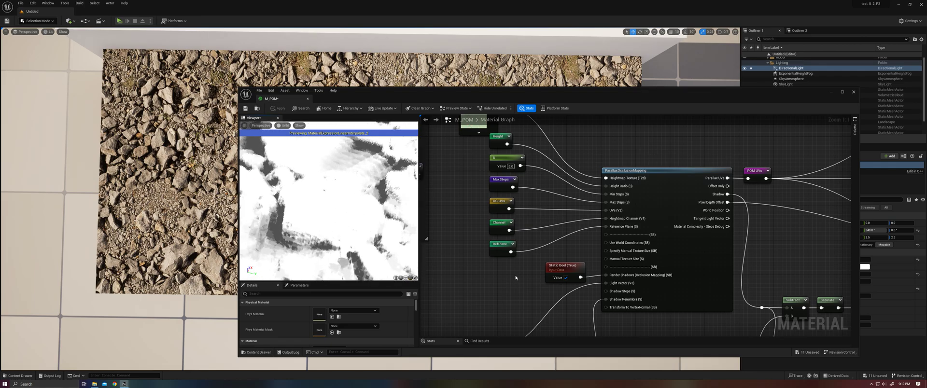
pyautogui.moveTo(515, 276); pyautogui.dragTo(509, 214, button='right')
pyautogui.click(500, 221)
pyautogui.moveTo(543, 235); pyautogui.dragTo(599, 229)
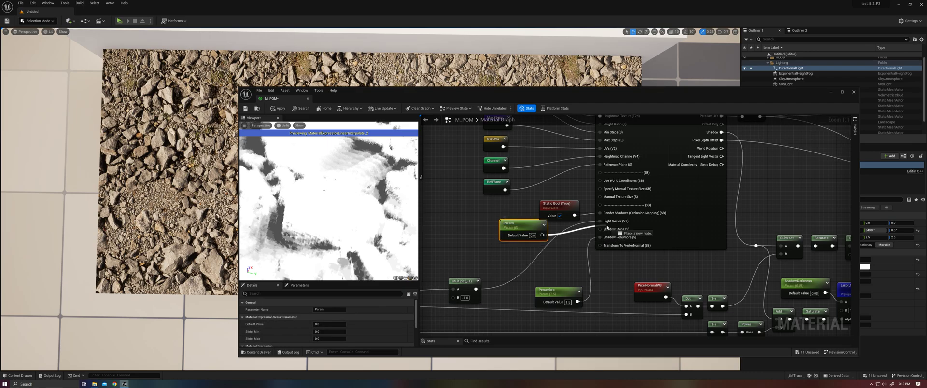
# Apply the material and switch the level viewport to Unlit shading.
pyautogui.click(277, 109)
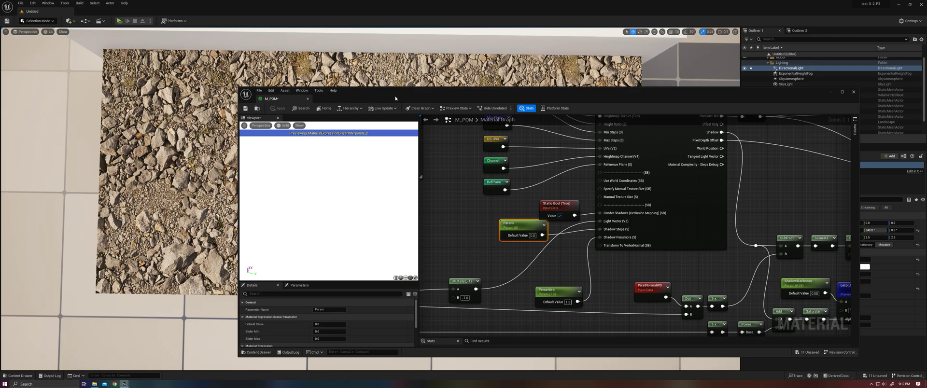
pyautogui.moveTo(403, 102); pyautogui.dragTo(498, 142)
pyautogui.click(51, 32)
pyautogui.click(65, 51)
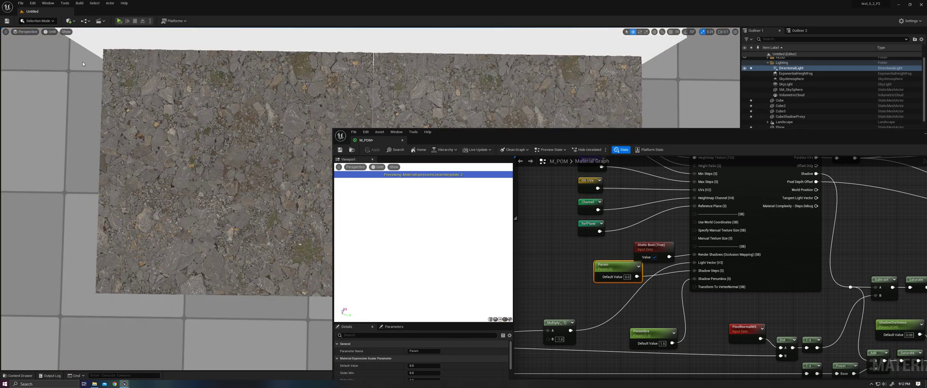
# Move close to the ground and scrub the Param default value up from 0 to about 10.
pyautogui.moveTo(217, 181)
pyautogui.mouseDown(button='right')
pyautogui.moveTo(258, 158)
pyautogui.moveTo(290, 189)
pyautogui.moveTo(275, 217)
pyautogui.mouseUp(button='right')
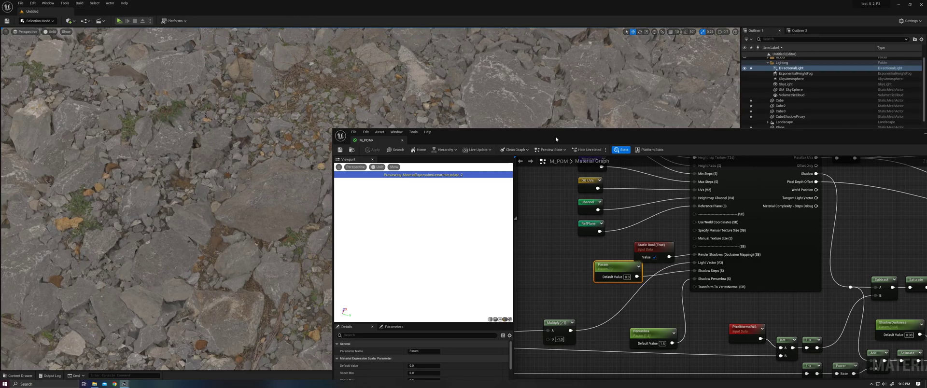
pyautogui.moveTo(556, 139); pyautogui.dragTo(654, 67)
pyautogui.moveTo(521, 294)
pyautogui.mouseDown()
pyautogui.moveTo(536, 293)
pyautogui.moveTo(513, 293)
pyautogui.moveTo(550, 293)
pyautogui.mouseUp()
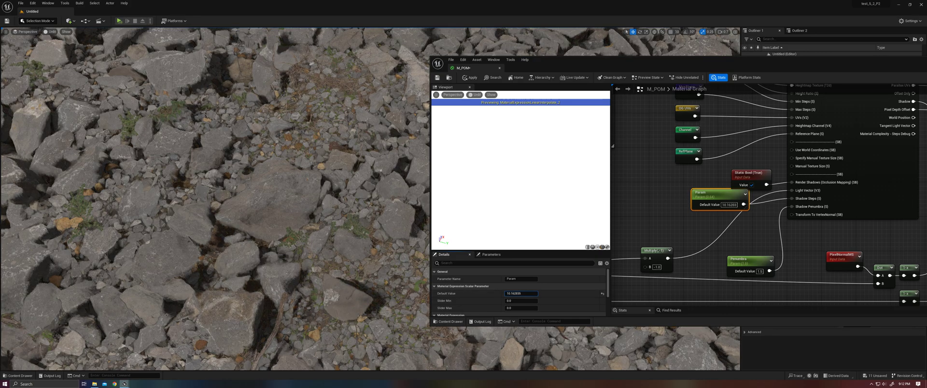
# Try Param values of 16 then 32, checking the rock shadows up close each time.
pyautogui.moveTo(521, 293); pyautogui.dragTo(522, 294)
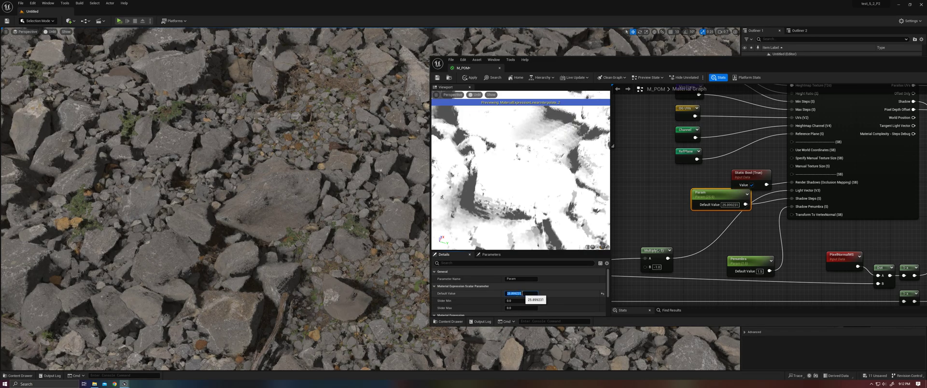
pyautogui.write('16')
pyautogui.press('Return')
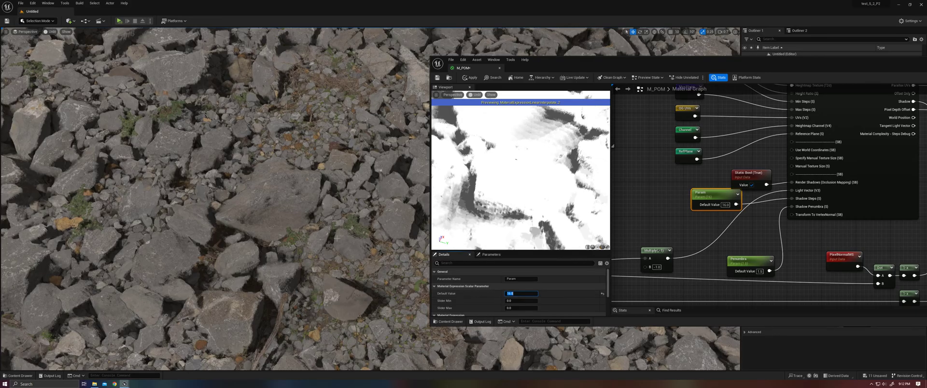
pyautogui.moveTo(337, 243); pyautogui.dragTo(336, 243, button='right')
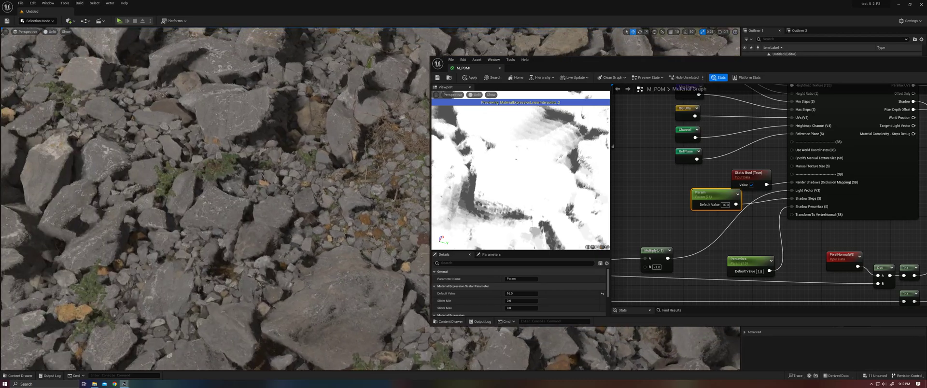
pyautogui.click(511, 293)
pyautogui.write('32')
pyautogui.press('Return')
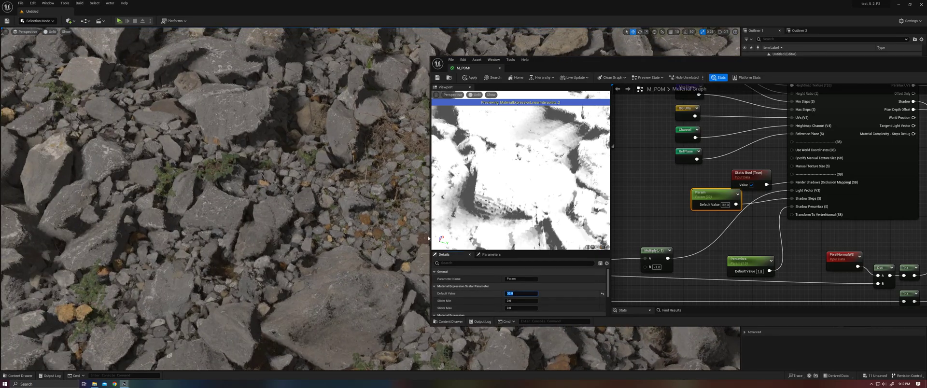
pyautogui.moveTo(337, 242); pyautogui.dragTo(337, 242, button='right')
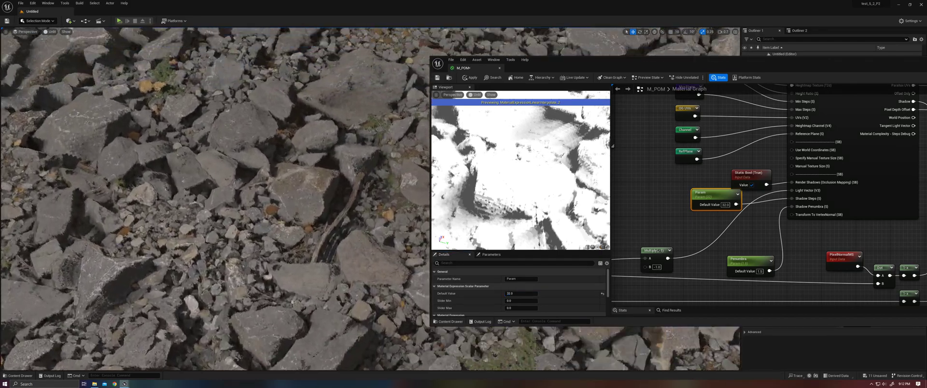
pyautogui.moveTo(304, 193); pyautogui.dragTo(305, 194, button='right')
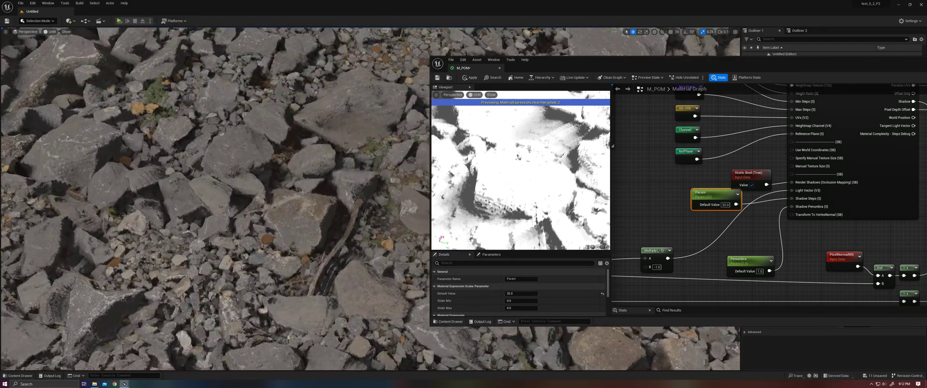
# Try 64 and 128, flip back to 64 for comparison, and settle Param at 128.
pyautogui.click(516, 293)
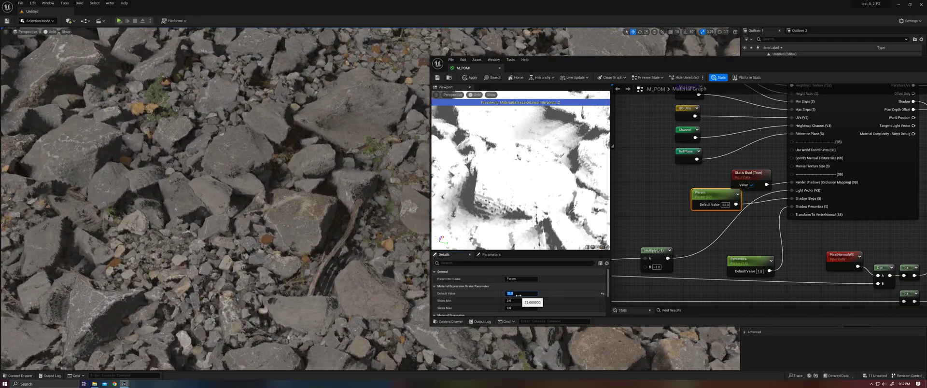
pyautogui.write('64')
pyautogui.press('Return')
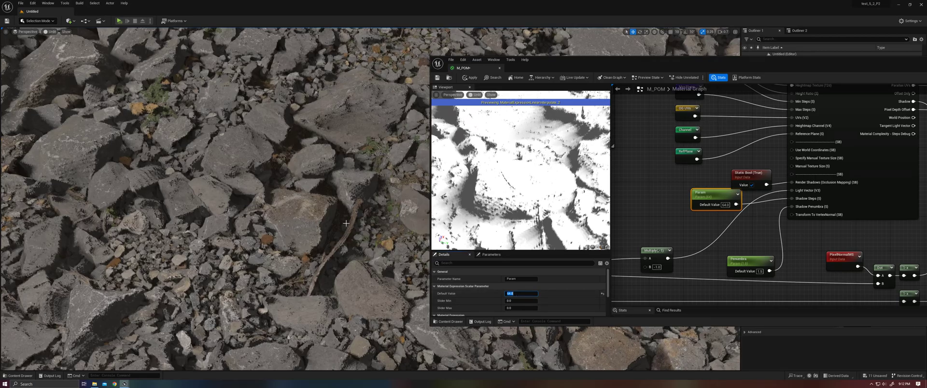
pyautogui.moveTo(346, 224); pyautogui.dragTo(351, 234, button='right')
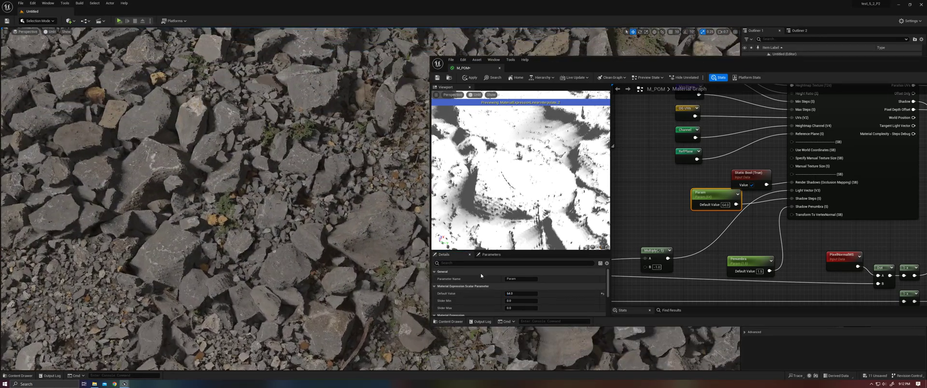
pyautogui.click(514, 294)
pyautogui.write('12')
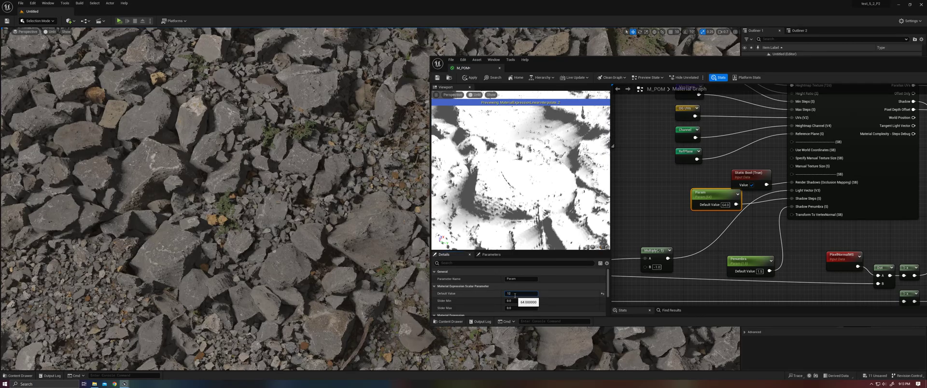
pyautogui.write('8')
pyautogui.press('Return')
pyautogui.moveTo(387, 231); pyautogui.dragTo(397, 234, button='right')
pyautogui.click(513, 293)
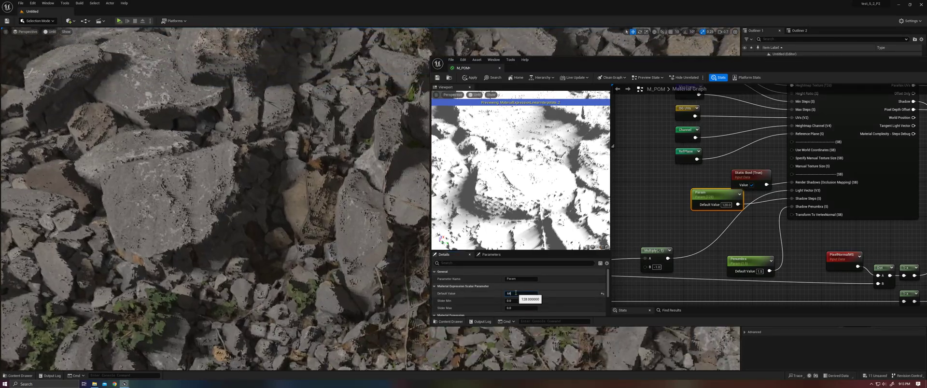
pyautogui.press('Return')
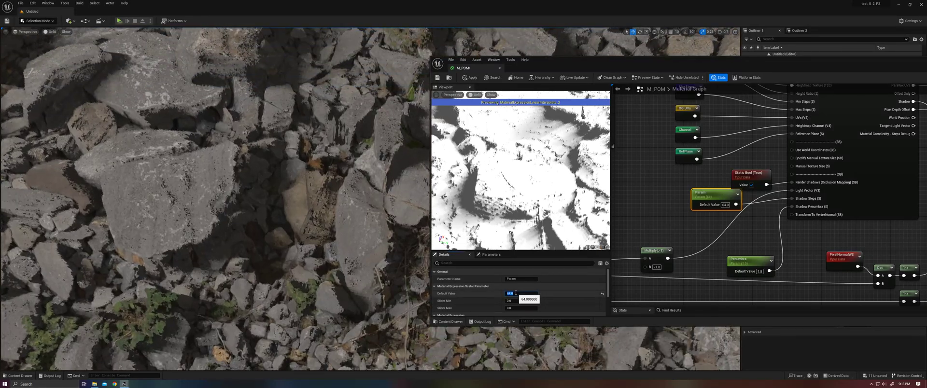
pyautogui.write('8')
pyautogui.press('Return')
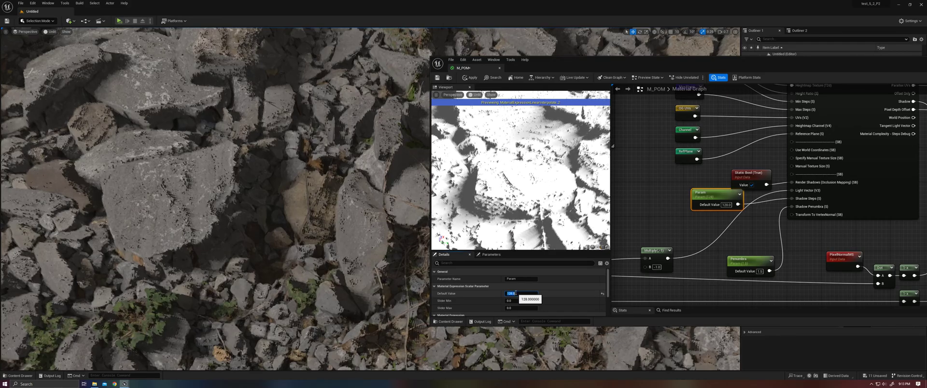
pyautogui.moveTo(396, 233); pyautogui.dragTo(396, 233, button='right')
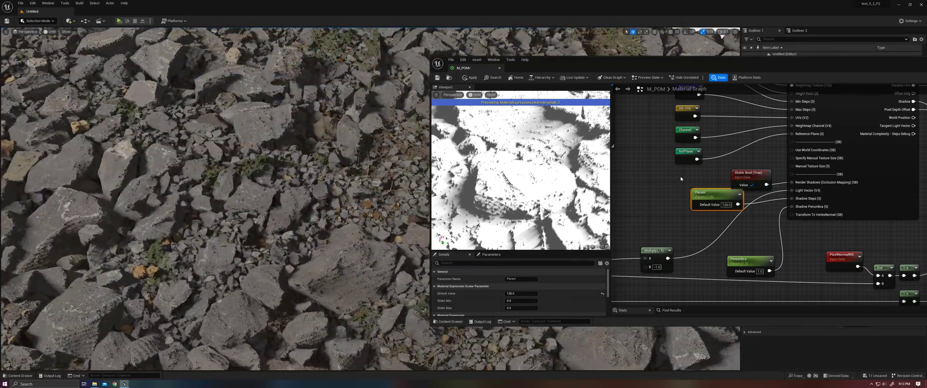
# Pan from the ParallaxOcclusionMapping node to the Dither and Dot Shadow Steps group.
pyautogui.moveTo(680, 178); pyautogui.dragTo(649, 282, button='right')
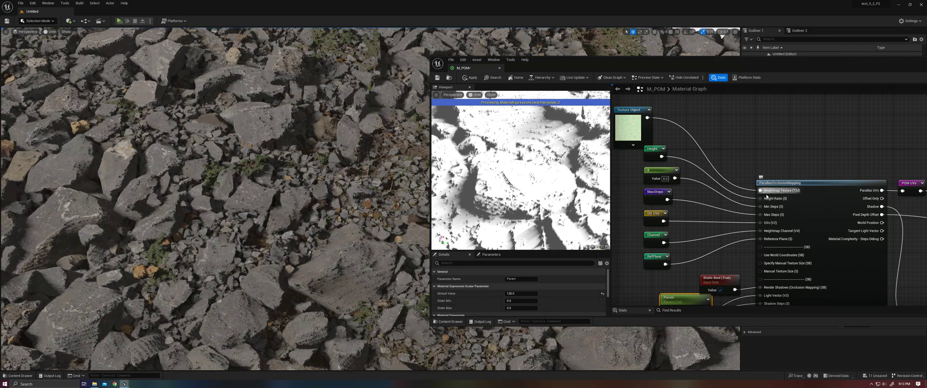
pyautogui.moveTo(784, 195); pyautogui.dragTo(713, 173, button='right')
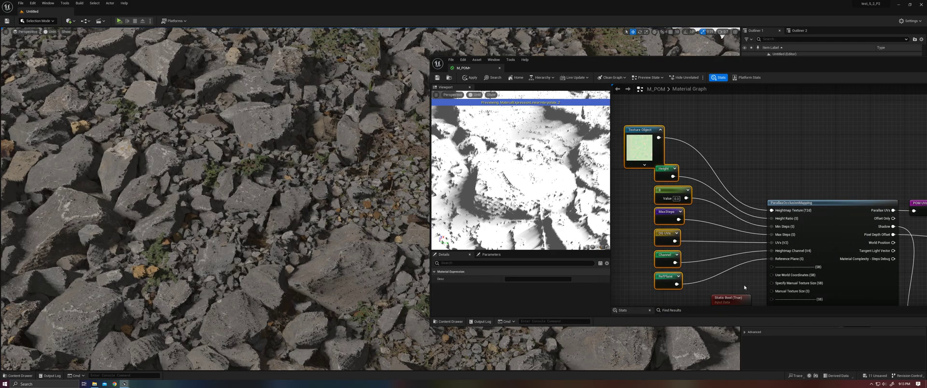
pyautogui.moveTo(739, 287); pyautogui.dragTo(781, 169, button='right')
pyautogui.moveTo(728, 203); pyautogui.dragTo(745, 214, button='right')
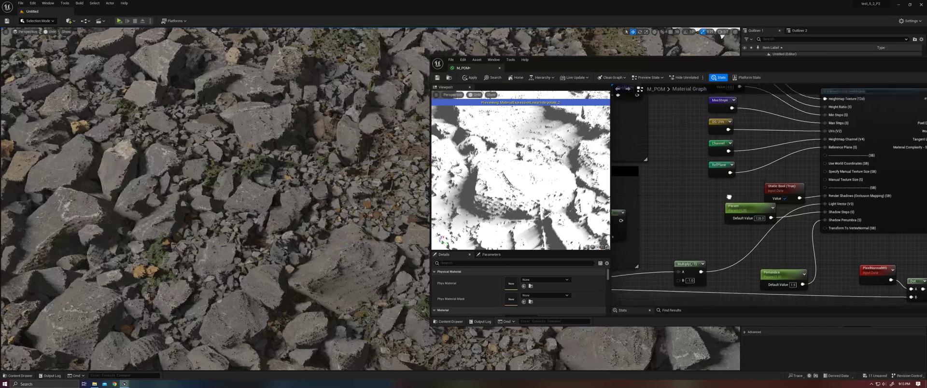
pyautogui.click(751, 223)
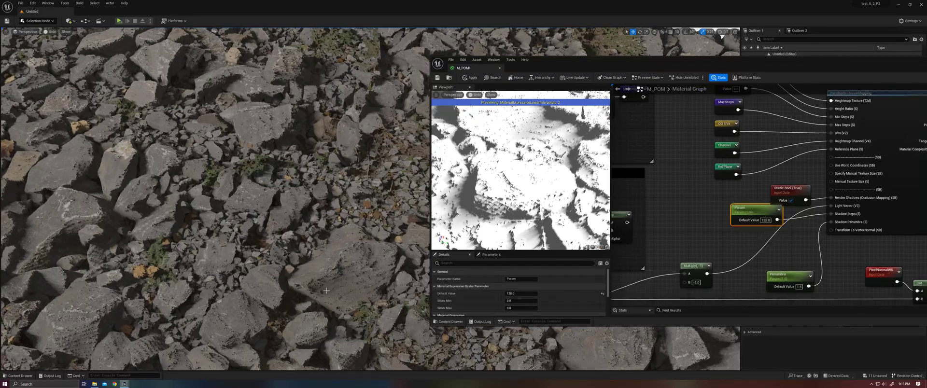
pyautogui.moveTo(681, 235); pyautogui.dragTo(857, 252, button='right')
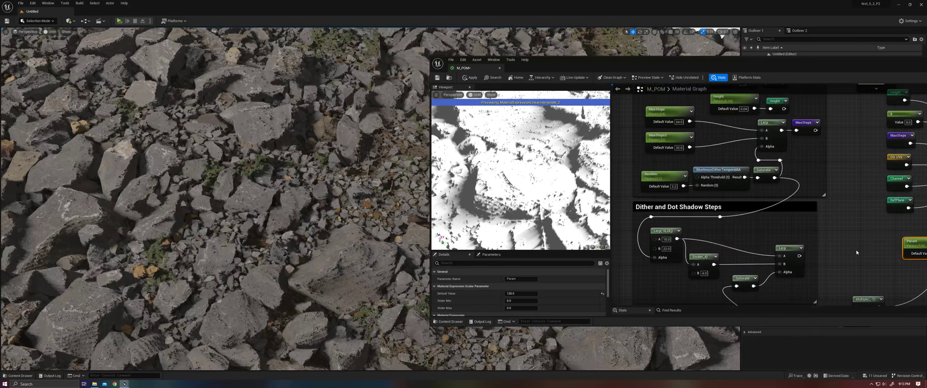
pyautogui.moveTo(638, 194); pyautogui.dragTo(789, 156)
pyautogui.click(651, 197)
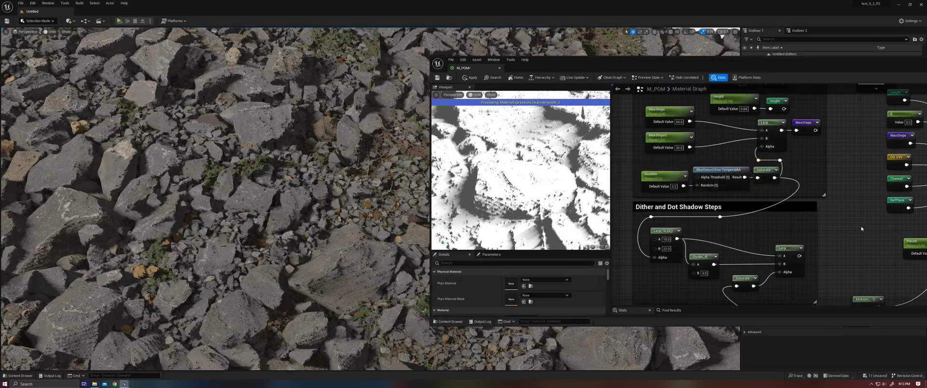
# Set the group's Lerp node to A 22 and B 18.
pyautogui.click(665, 239)
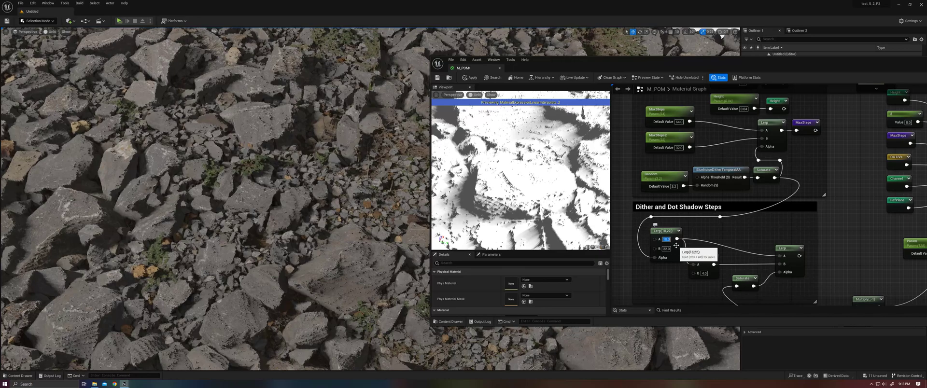
pyautogui.click(667, 249)
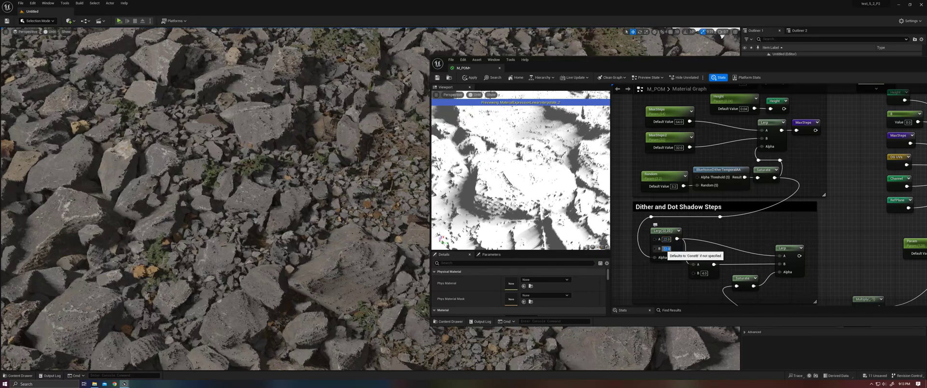
pyautogui.write('18')
pyautogui.press('Return')
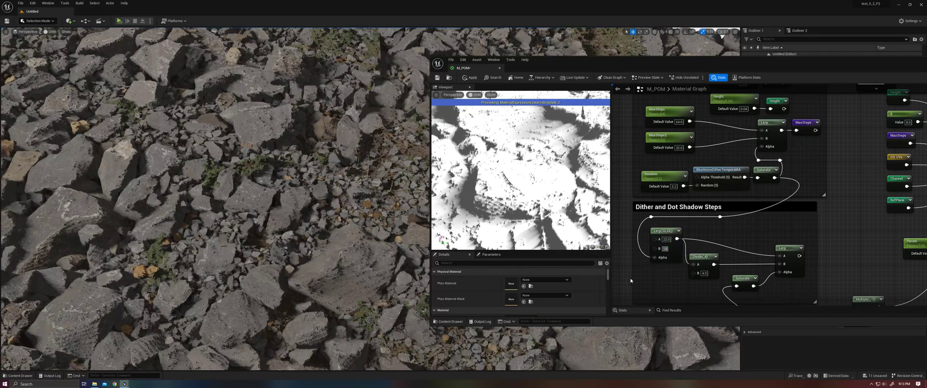
# Drag a wire from the Lerp output toward the occlusion node's Light Vector input.
pyautogui.moveTo(676, 239); pyautogui.dragTo(628, 226, button='right')
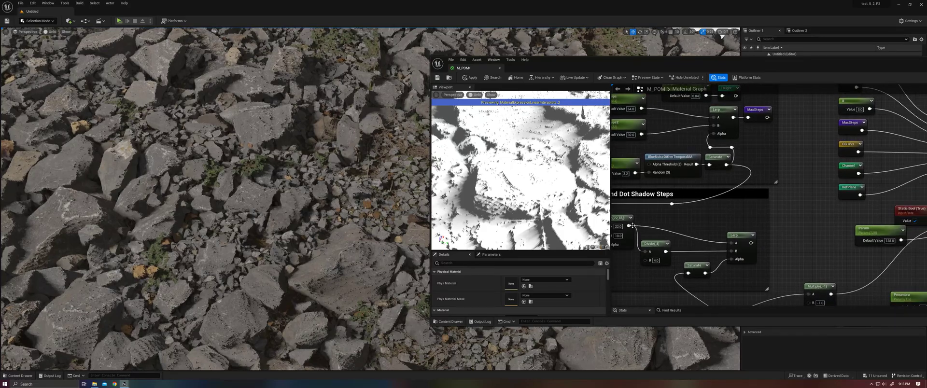
pyautogui.moveTo(629, 226); pyautogui.dragTo(865, 265)
pyautogui.moveTo(579, 67); pyautogui.dragTo(501, 65)
pyautogui.moveTo(551, 224); pyautogui.dragTo(880, 226)
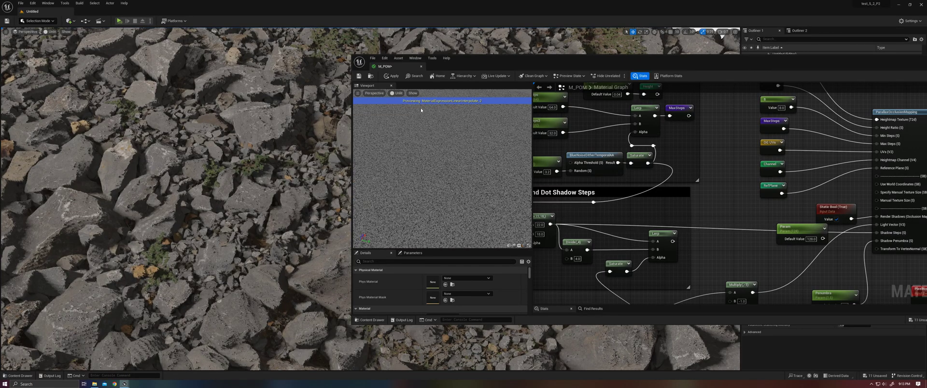
# Apply M_POM to the original material and inspect the rocky ground's shadows up close in the level.
pyautogui.click(394, 77)
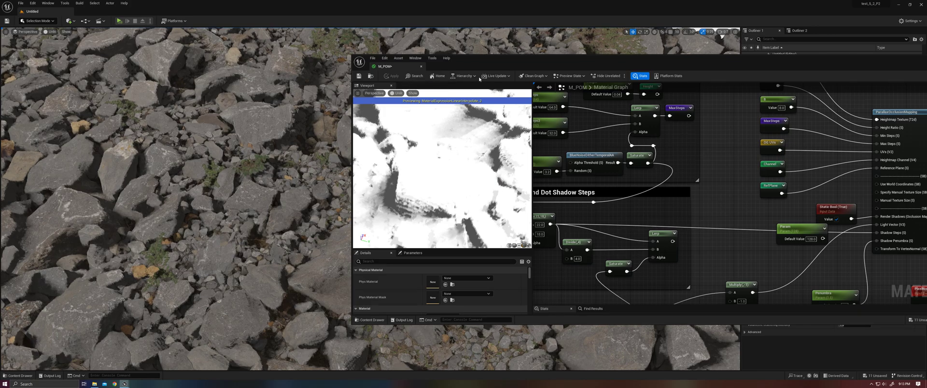
pyautogui.moveTo(491, 68); pyautogui.dragTo(602, 87)
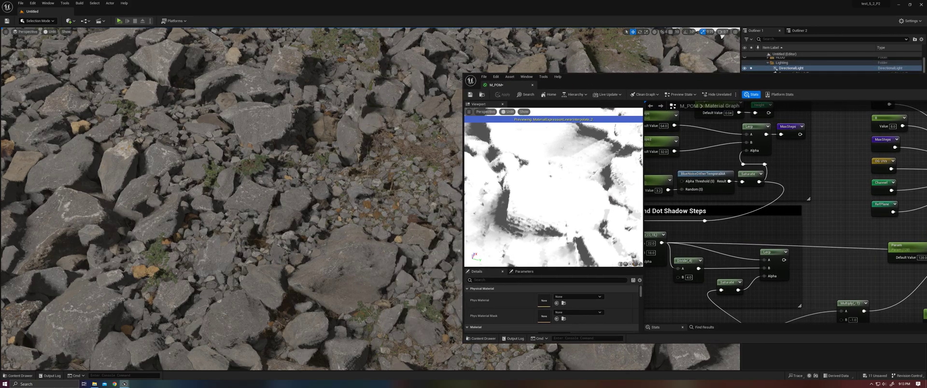
pyautogui.moveTo(405, 164); pyautogui.dragTo(337, 194, button='right')
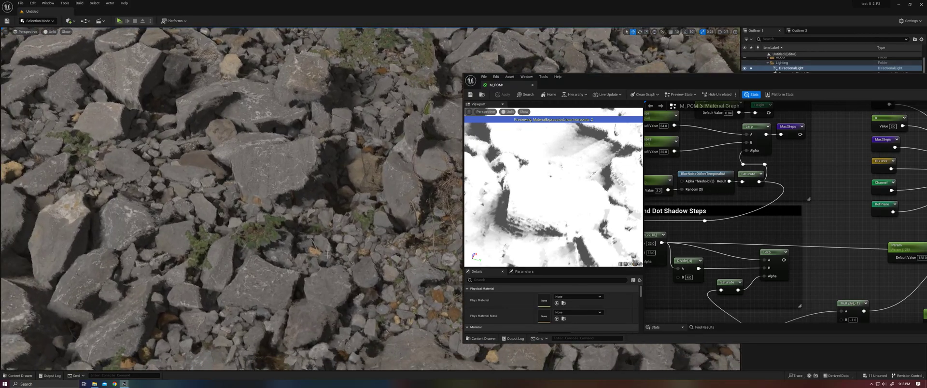
pyautogui.moveTo(334, 247); pyautogui.dragTo(333, 247, button='right')
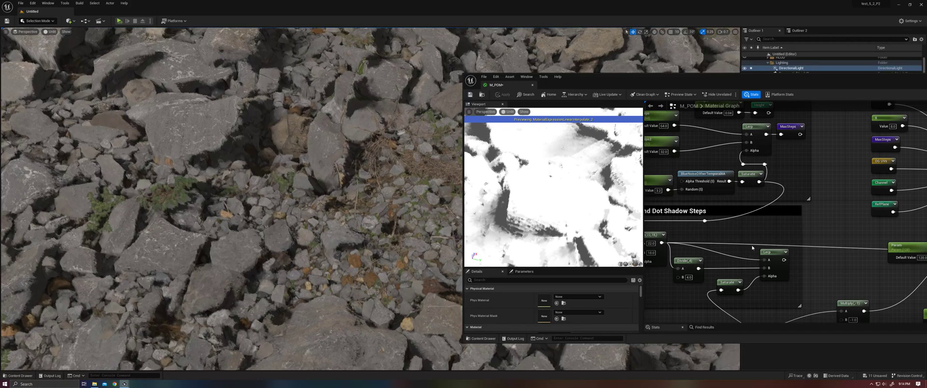
pyautogui.moveTo(752, 248); pyautogui.dragTo(846, 228, button='right')
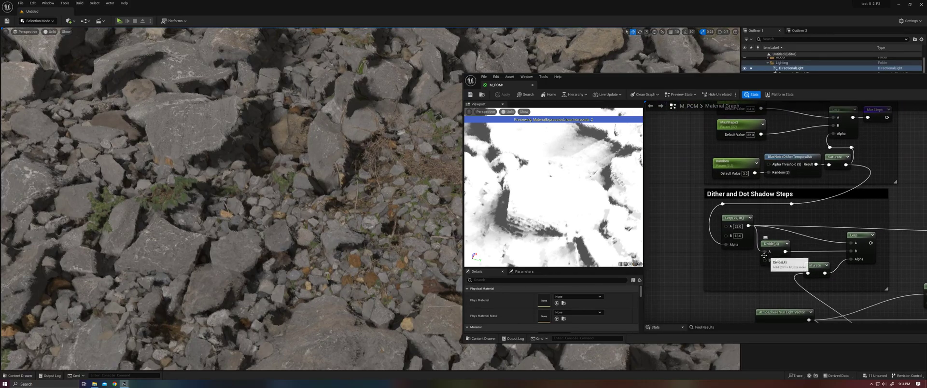
pyautogui.moveTo(737, 235)
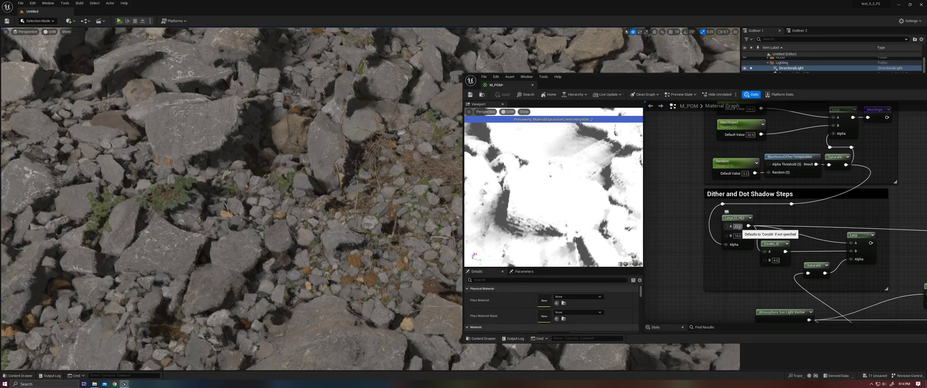
# Set the shadow-steps Lerp B value to 10, apply the material, and view the terrain at an angle.
pyautogui.click(737, 236)
pyautogui.write('10')
pyautogui.press('Return')
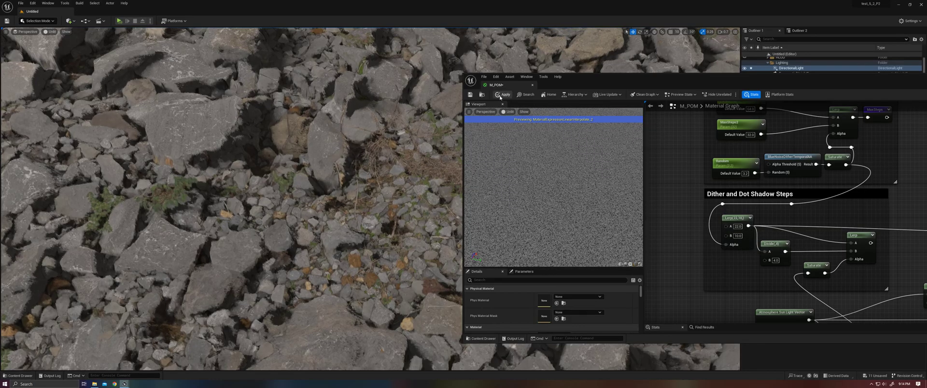
pyautogui.click(498, 95)
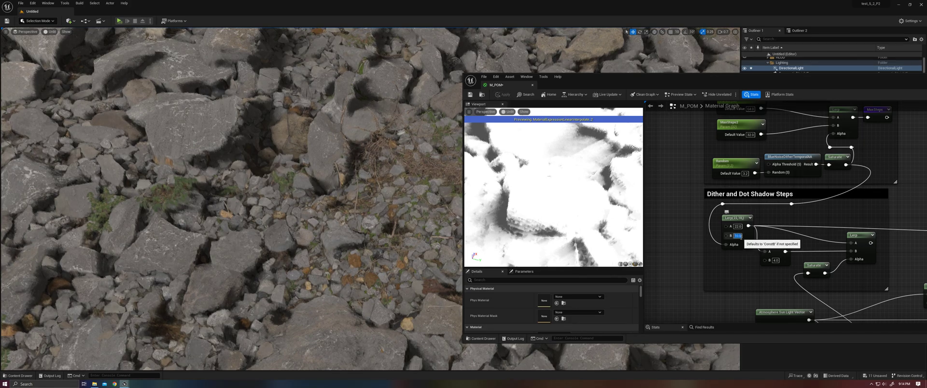
pyautogui.click(500, 94)
pyautogui.moveTo(232, 196); pyautogui.dragTo(232, 246, button='right')
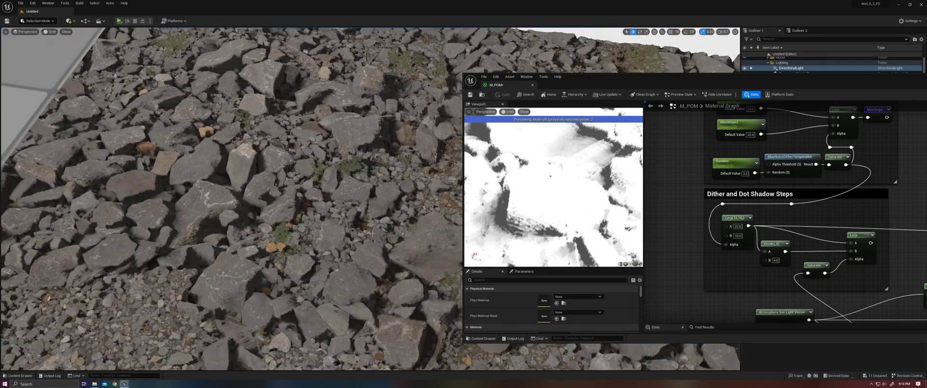
pyautogui.scroll(3, 372, 234)
pyautogui.scroll(3, 373, 235)
# Drag the Penumbra parameter's default value to about 1.58 for softer self-shadowing.
pyautogui.moveTo(665, 242)
pyautogui.mouseDown(button='right')
pyautogui.moveTo(753, 203)
pyautogui.moveTo(732, 239)
pyautogui.mouseUp(button='right')
pyautogui.click(732, 237)
pyautogui.moveTo(552, 310)
pyautogui.mouseDown()
pyautogui.moveTo(579, 317)
pyautogui.moveTo(565, 317)
pyautogui.mouseUp()
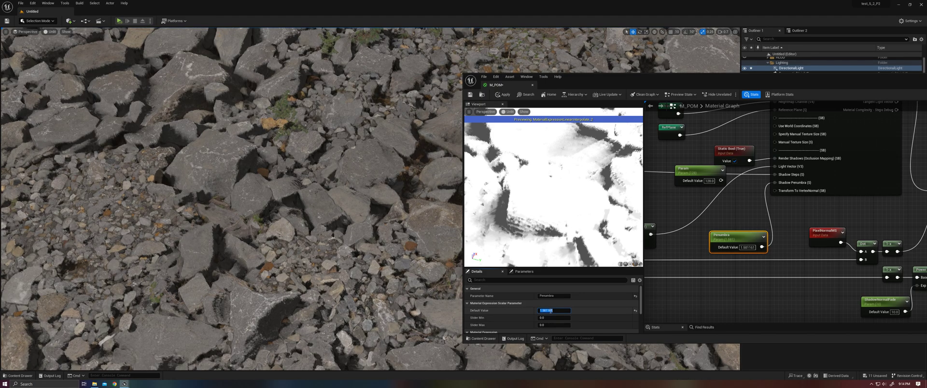
pyautogui.write('1.5')
# Commit Penumbra at 1.5, undo a stray node change, and look down onto the rocks.
pyautogui.click(687, 174)
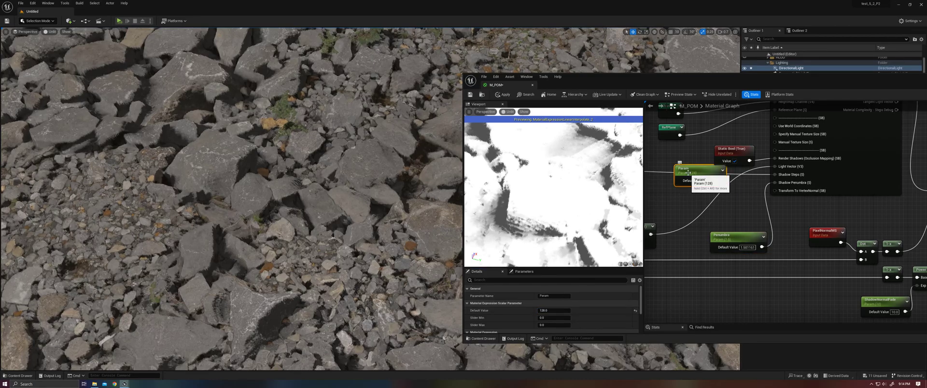
pyautogui.hotkey('ctrl', 'z')
pyautogui.moveTo(358, 188); pyautogui.dragTo(362, 188, button='right')
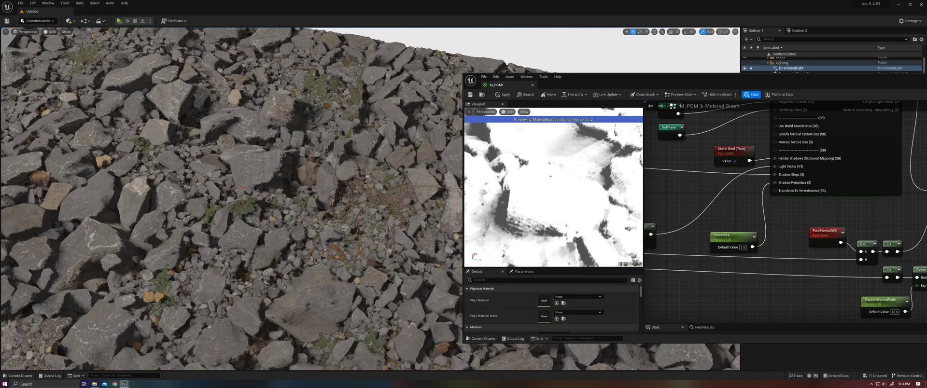
pyautogui.moveTo(287, 166); pyautogui.dragTo(288, 164, button='right')
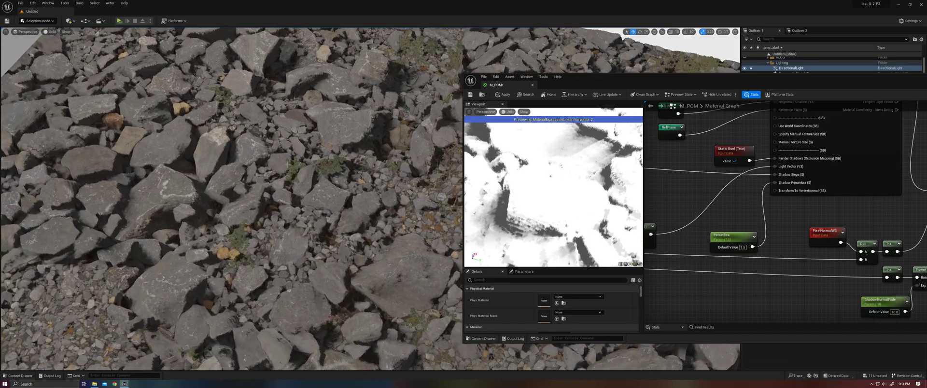
pyautogui.moveTo(711, 184); pyautogui.dragTo(706, 318, button='right')
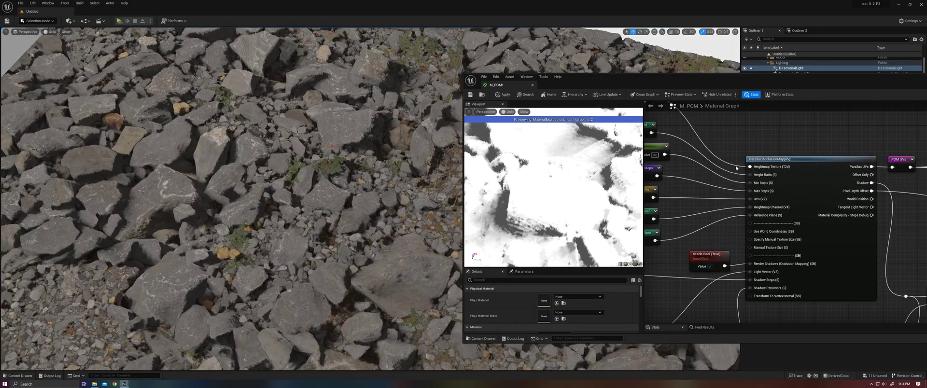
pyautogui.click(394, 242)
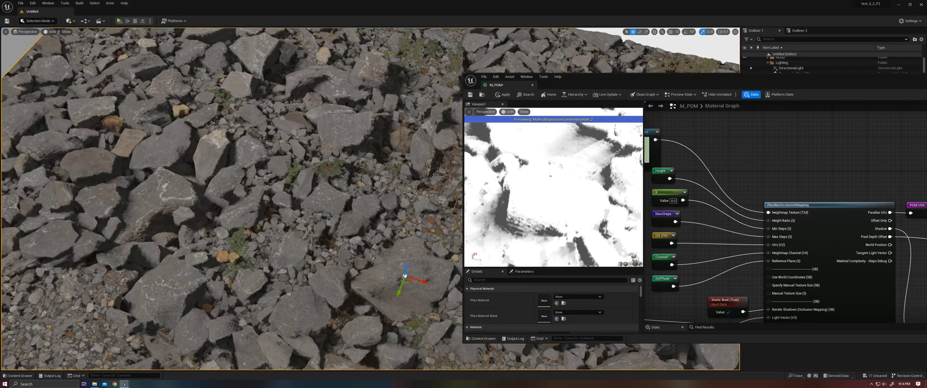
# Orbit the level camera between top-down and low horizon views to check the rocks' self-shadowing.
pyautogui.keyDown('alt'); pyautogui.moveTo(405, 249); pyautogui.dragTo(405, 289); pyautogui.keyUp('alt')
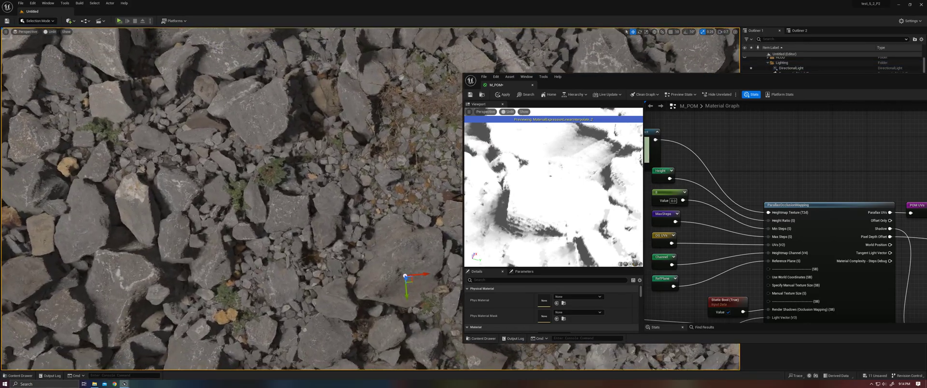
pyautogui.keyDown('alt'); pyautogui.moveTo(405, 289); pyautogui.dragTo(406, 181); pyautogui.keyUp('alt')
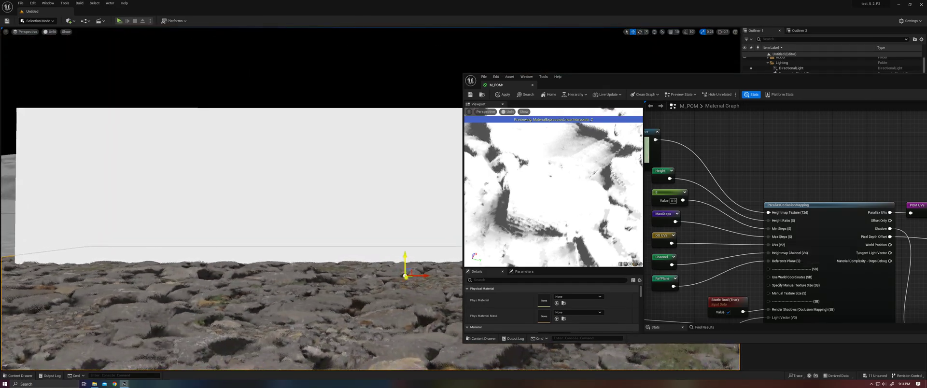
pyautogui.moveTo(407, 268)
pyautogui.keyDown('alt'); pyautogui.mouseDown()
pyautogui.moveTo(407, 311)
pyautogui.moveTo(416, 311)
pyautogui.mouseUp(); pyautogui.keyUp('alt')
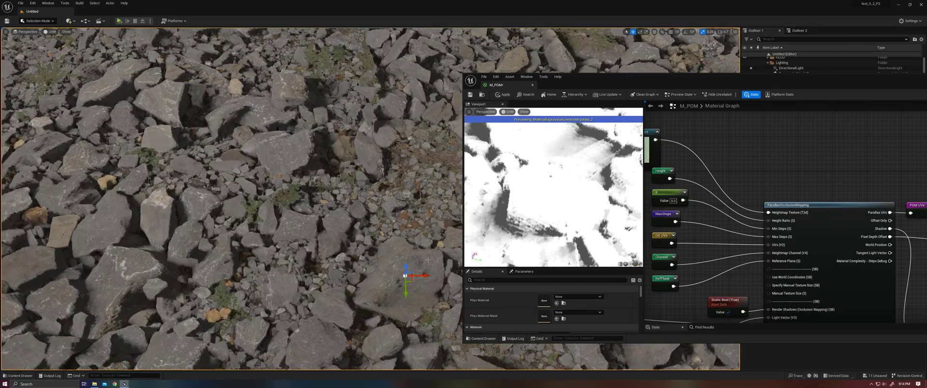
pyautogui.keyDown('alt'); pyautogui.moveTo(434, 256); pyautogui.dragTo(428, 254); pyautogui.keyUp('alt')
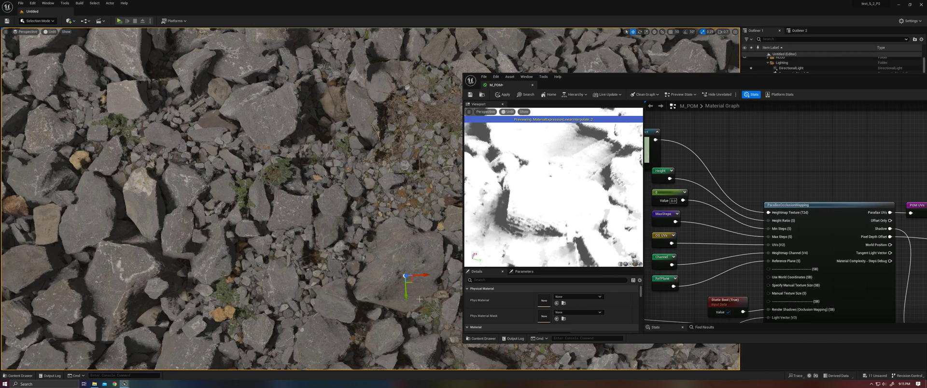
pyautogui.keyDown('alt'); pyautogui.moveTo(418, 280); pyautogui.dragTo(418, 246); pyautogui.keyUp('alt')
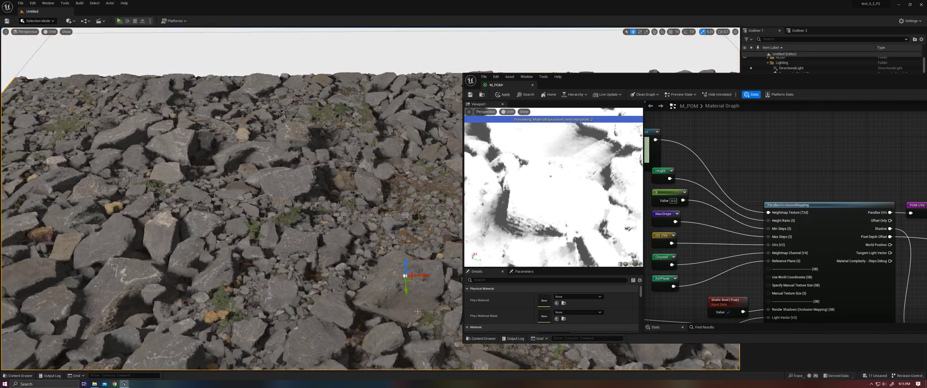
pyautogui.moveTo(419, 314)
pyautogui.keyDown('alt'); pyautogui.mouseDown()
pyautogui.moveTo(419, 276)
pyautogui.moveTo(418, 318)
pyautogui.mouseUp(); pyautogui.keyUp('alt')
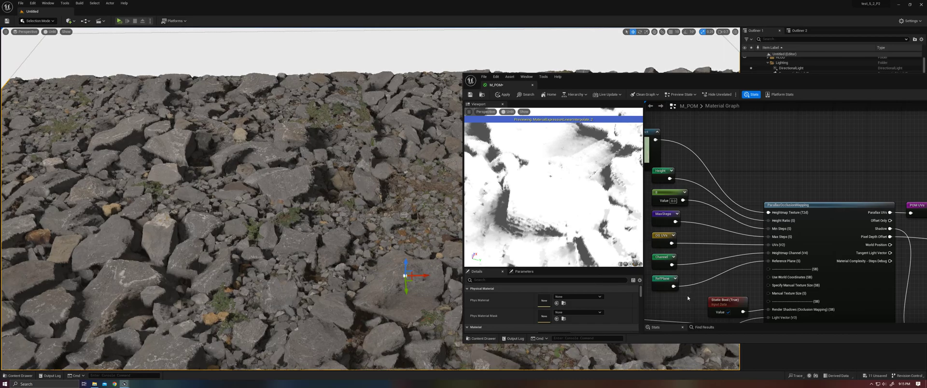
pyautogui.scroll(-3, 685, 293)
# Start previewing the Saturate node's clamped sun-angle dot output in the shadow-steps section.
pyautogui.moveTo(685, 292)
pyautogui.mouseDown(button='right')
pyautogui.moveTo(890, 221)
pyautogui.moveTo(697, 187)
pyautogui.mouseUp(button='right')
pyautogui.scroll(3, 890, 221)
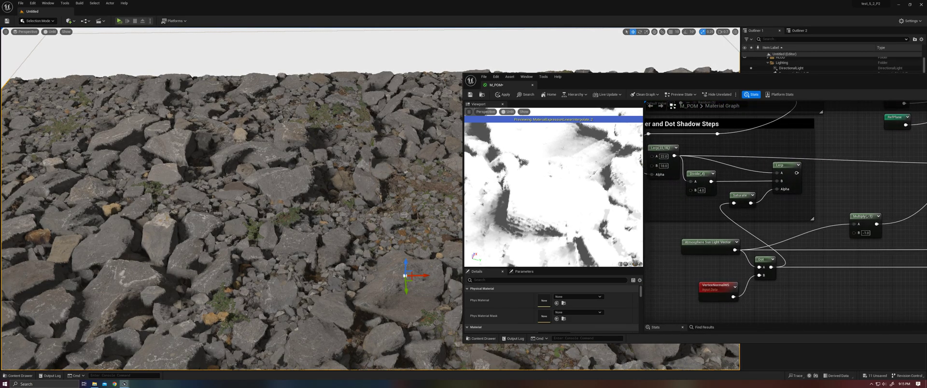
pyautogui.moveTo(696, 188); pyautogui.dragTo(808, 236)
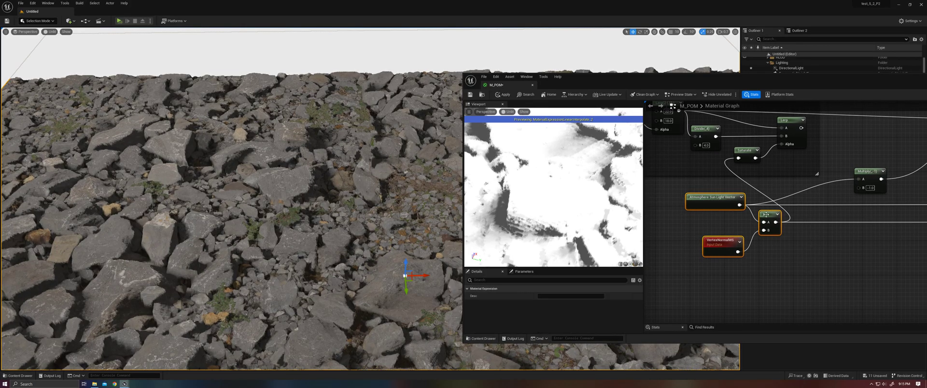
pyautogui.moveTo(732, 195); pyautogui.dragTo(789, 266, button='right')
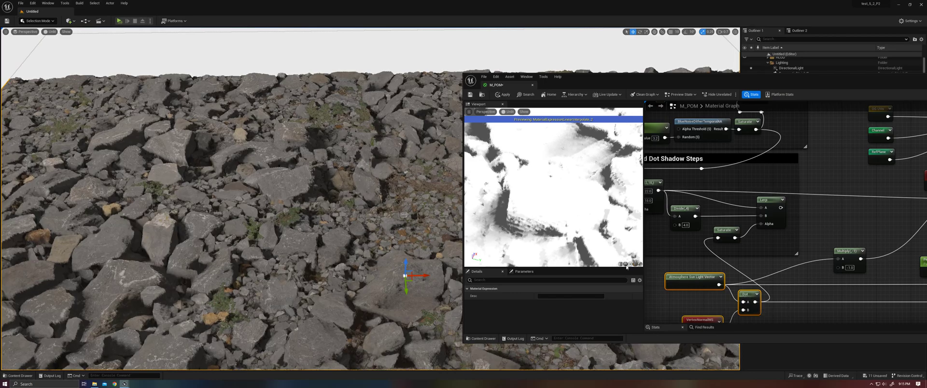
pyautogui.scroll(-3, 626, 268)
pyautogui.click(695, 304)
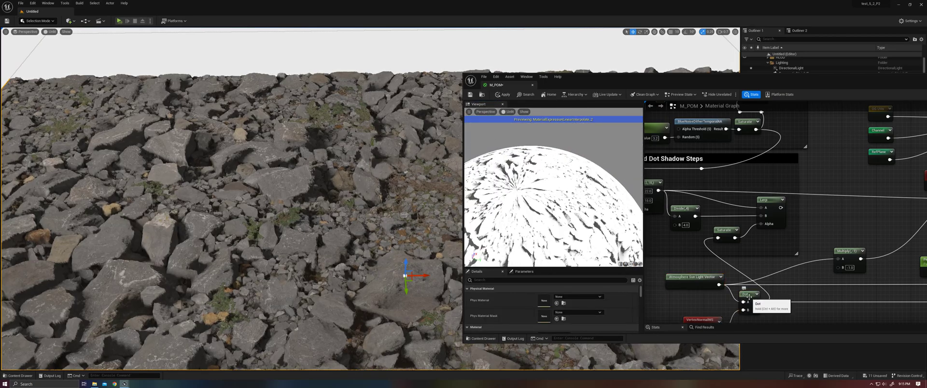
pyautogui.rightClick(720, 230)
pyautogui.click(746, 241)
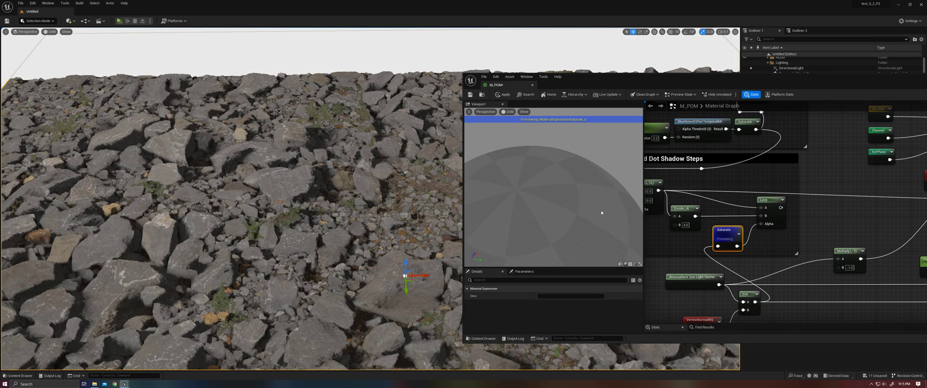
pyautogui.scroll(-3, 600, 213)
# Rotate the preview light, show the result on a cube, and inspect the Lerp and Divide node values.
pyautogui.moveTo(600, 212)
pyautogui.mouseDown()
pyautogui.moveTo(579, 173)
pyautogui.moveTo(568, 211)
pyautogui.mouseUp()
pyautogui.moveTo(550, 178); pyautogui.dragTo(551, 179)
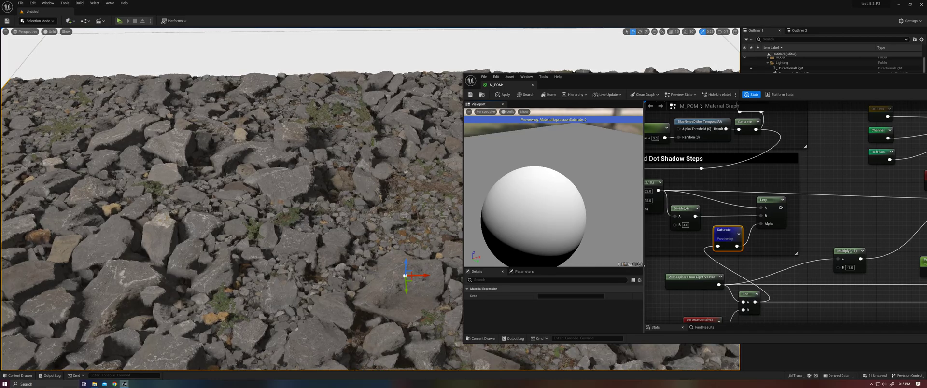
pyautogui.click(636, 264)
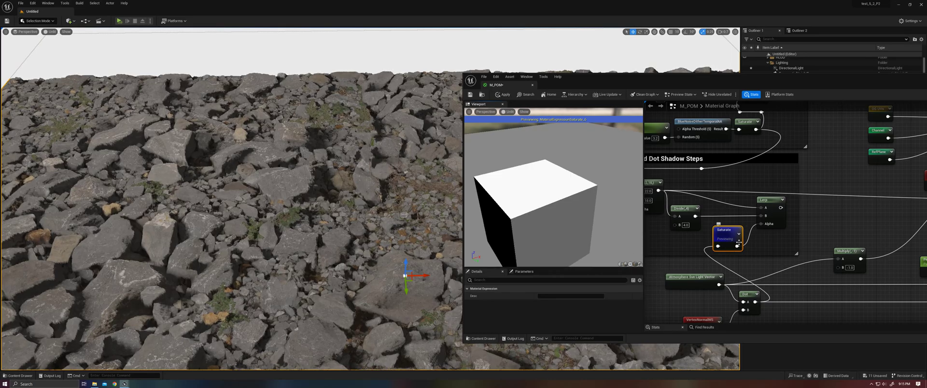
pyautogui.moveTo(648, 189); pyautogui.dragTo(666, 210, button='right')
pyautogui.click(667, 209)
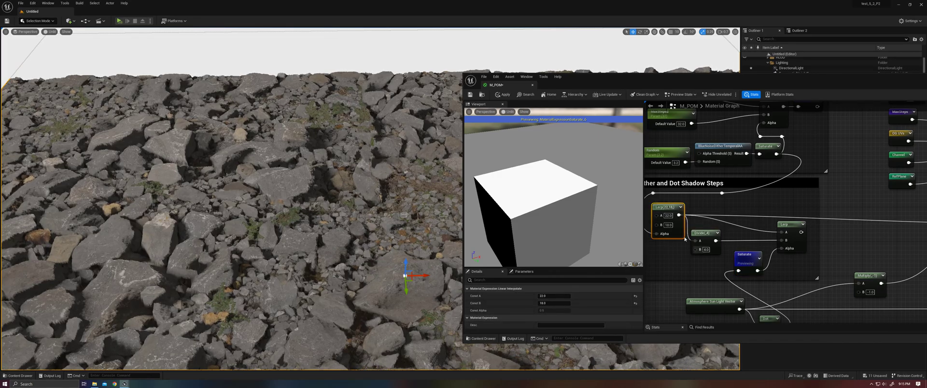
pyautogui.click(701, 249)
pyautogui.click(710, 286)
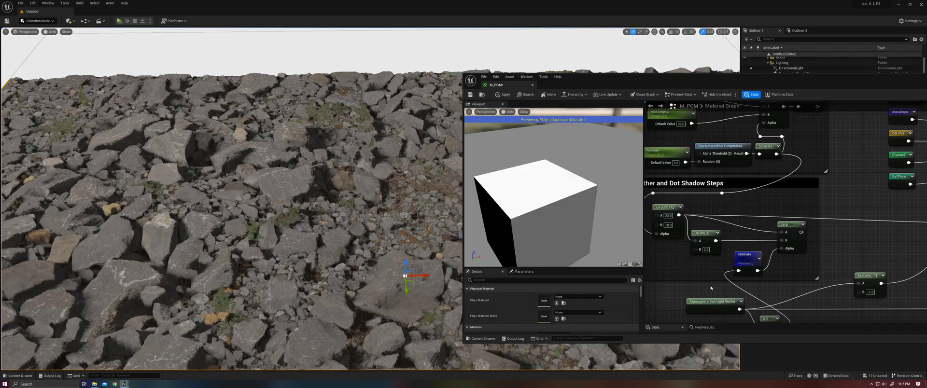
# Apply the material changes and bring up the Saturate node's options again.
pyautogui.click(501, 94)
pyautogui.rightClick(749, 266)
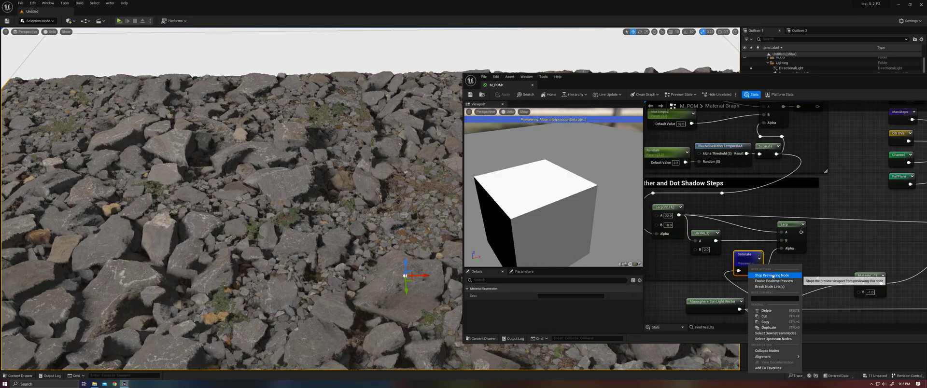
# Stop previewing the Saturate node and apply the full rock material to the original.
pyautogui.click(772, 276)
pyautogui.moveTo(801, 233); pyautogui.dragTo(872, 213)
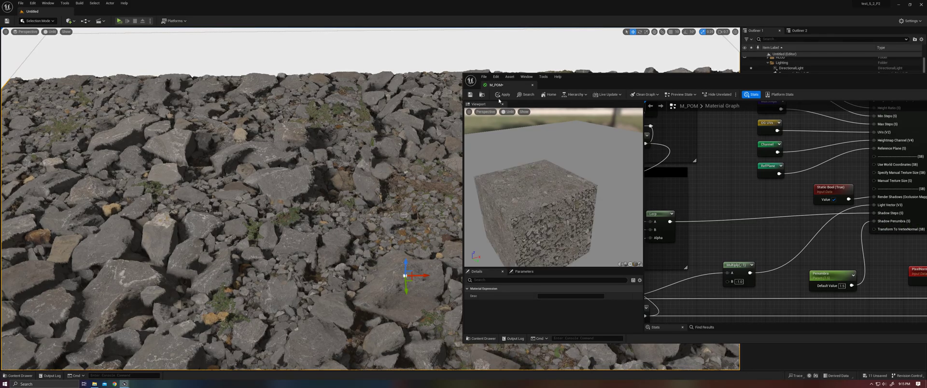
pyautogui.click(499, 98)
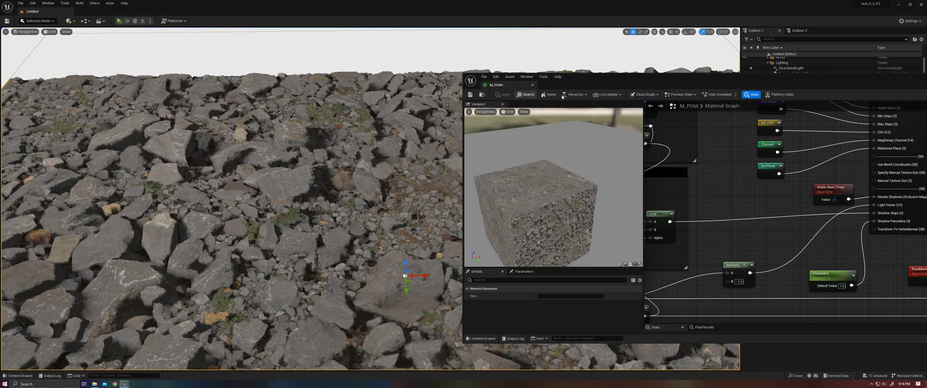
# Select the DirectionalLight, sweep the sun angle to watch the rock shadows shift, and tilt across the ground.
pyautogui.moveTo(613, 85); pyautogui.dragTo(569, 315)
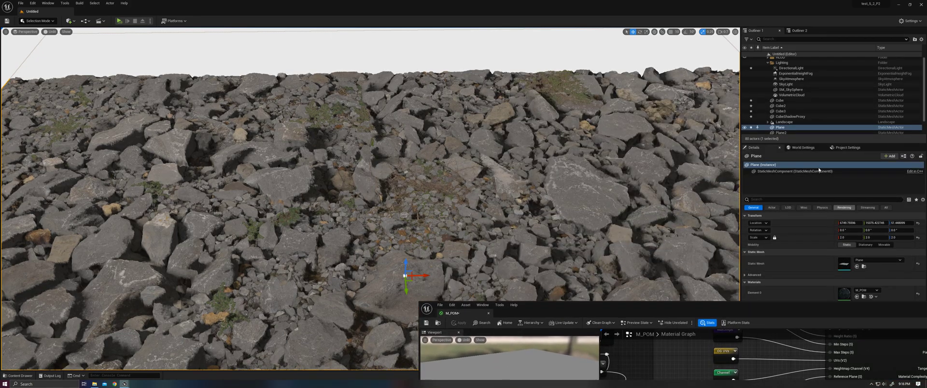
pyautogui.click(790, 68)
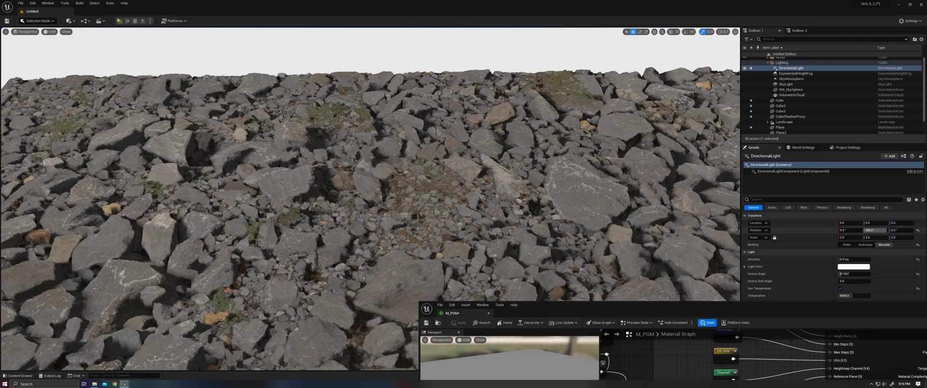
pyautogui.moveTo(869, 230)
pyautogui.mouseDown()
pyautogui.moveTo(891, 230)
pyautogui.moveTo(877, 230)
pyautogui.mouseUp()
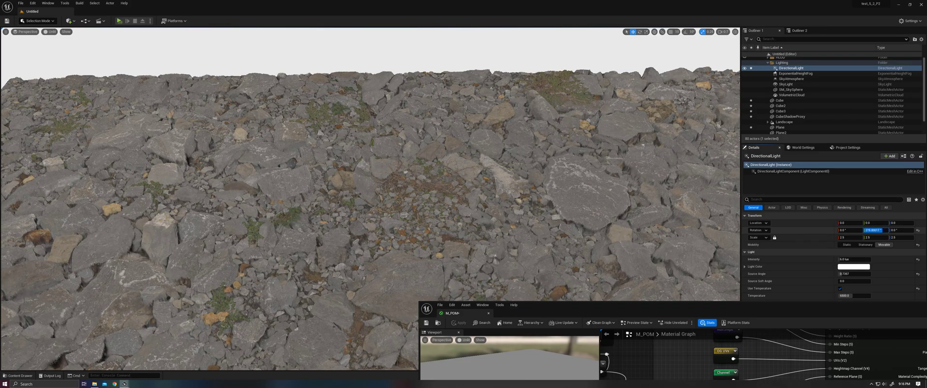
pyautogui.moveTo(874, 230); pyautogui.dragTo(868, 230)
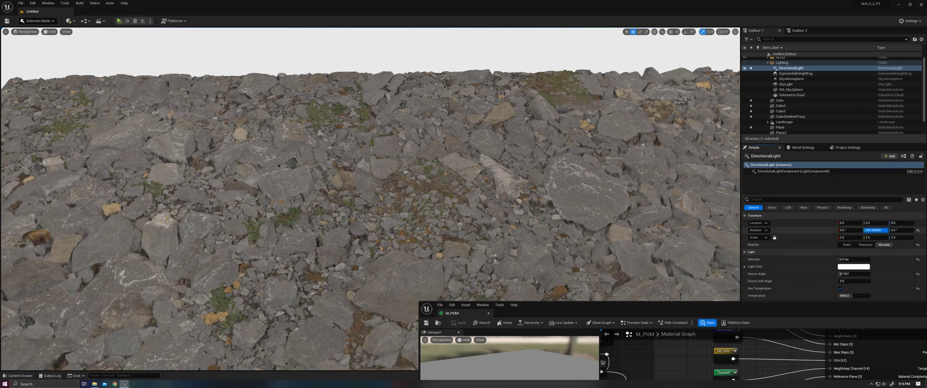
pyautogui.moveTo(874, 230); pyautogui.dragTo(871, 230)
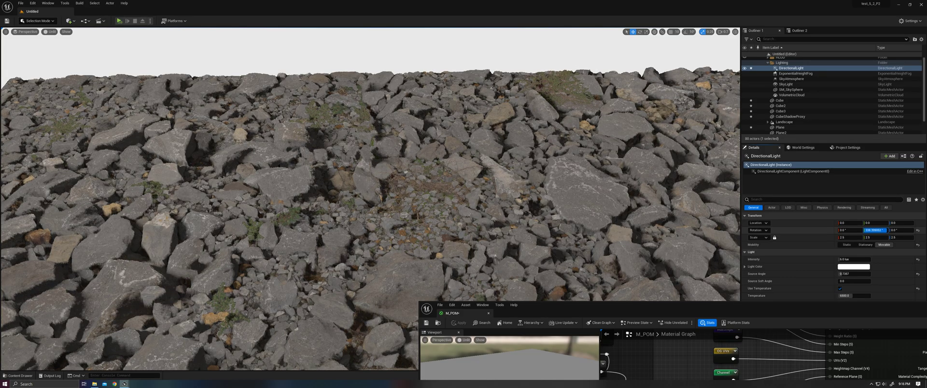
pyautogui.moveTo(362, 218); pyautogui.dragTo(362, 218, button='right')
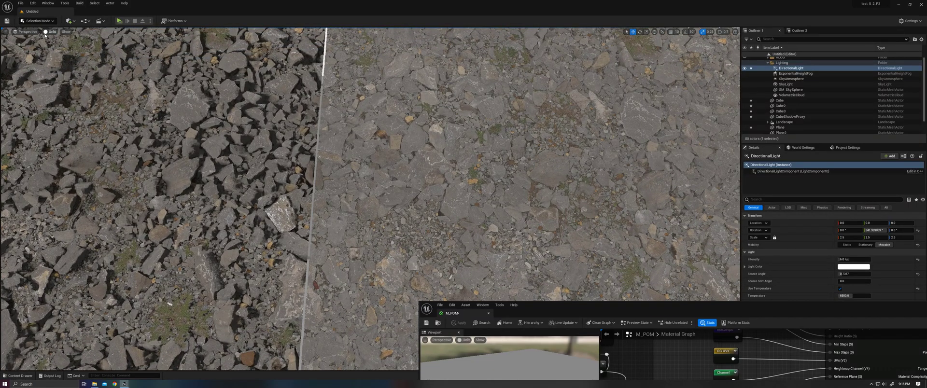
# Switch the viewport to Lit shading, pull back over the rock patch, and lower the sun angle.
pyautogui.click(52, 31)
pyautogui.click(65, 47)
pyautogui.moveTo(427, 156); pyautogui.dragTo(426, 157, button='right')
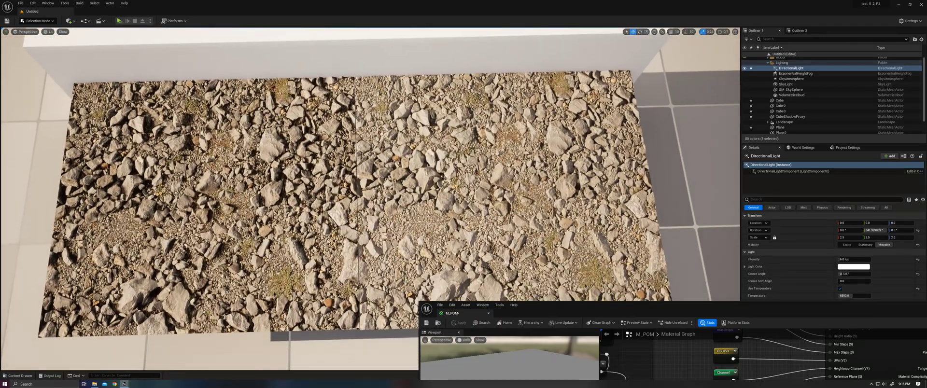
pyautogui.moveTo(872, 230); pyautogui.dragTo(873, 230)
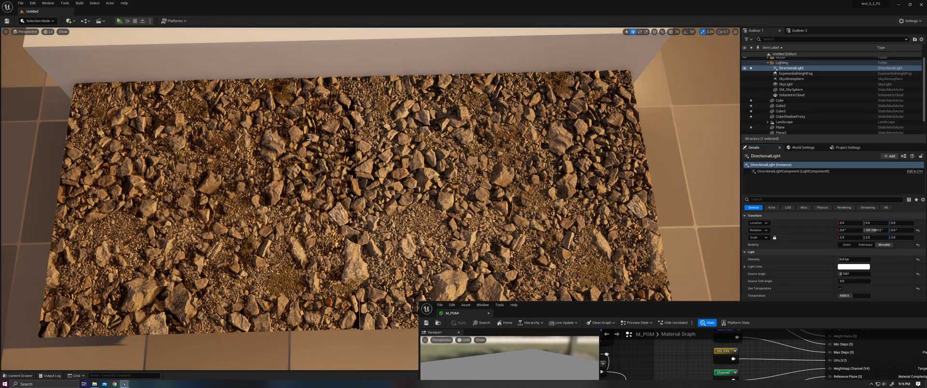
# Fly over to the two textured cubes and swing back to look down at the gravel.
pyautogui.moveTo(346, 176); pyautogui.dragTo(431, 239, button='right')
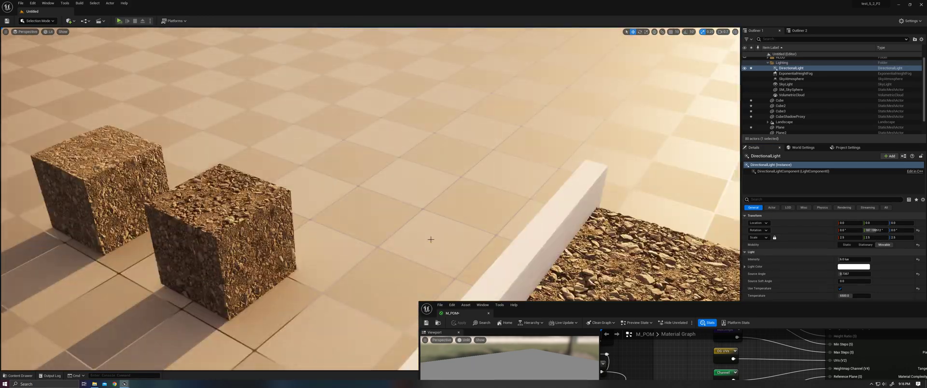
pyautogui.moveTo(431, 240); pyautogui.dragTo(383, 101)
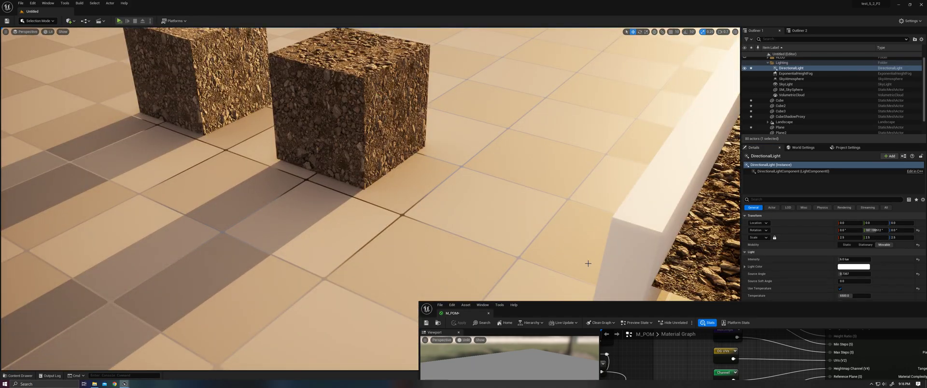
pyautogui.moveTo(590, 259); pyautogui.dragTo(589, 259, button='right')
pyautogui.moveTo(506, 304); pyautogui.dragTo(466, 174)
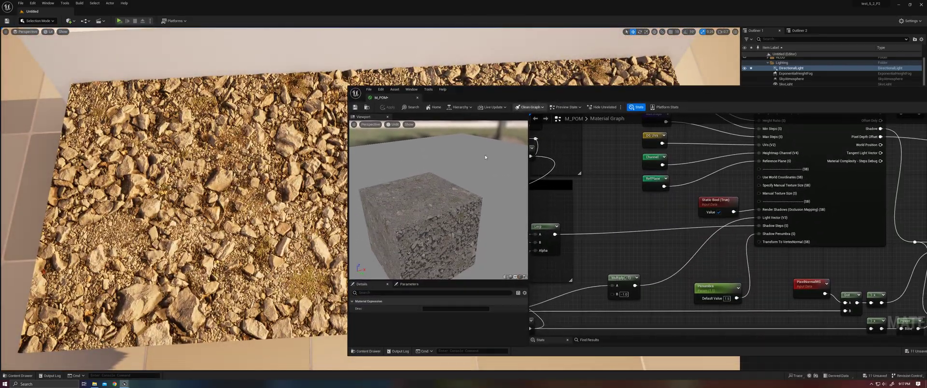
pyautogui.moveTo(593, 239); pyautogui.dragTo(536, 186, button='right')
pyautogui.scroll(-1, 646, 212)
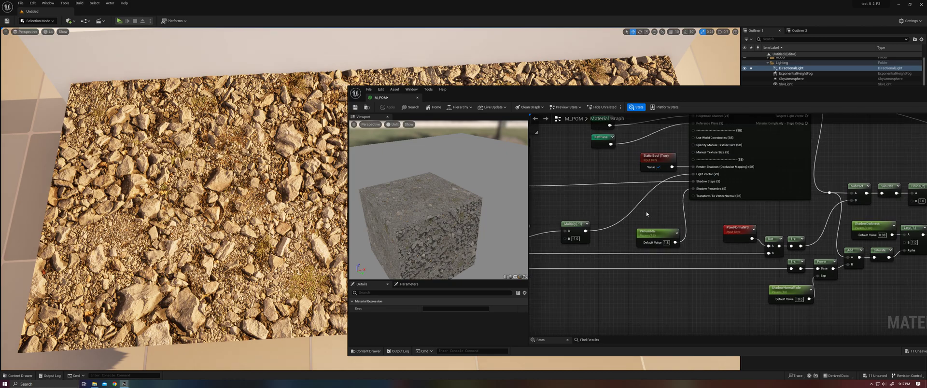
pyautogui.scroll(-1, 715, 223)
pyautogui.moveTo(715, 222)
pyautogui.mouseDown(button='right')
pyautogui.moveTo(660, 284)
pyautogui.moveTo(823, 234)
pyautogui.moveTo(682, 207)
pyautogui.mouseUp(button='right')
# Rotate the sun with Ctrl+L so the wall shadows the gravel, select the Rectangle mesh, and move in close.
pyautogui.moveTo(674, 98); pyautogui.dragTo(669, 335)
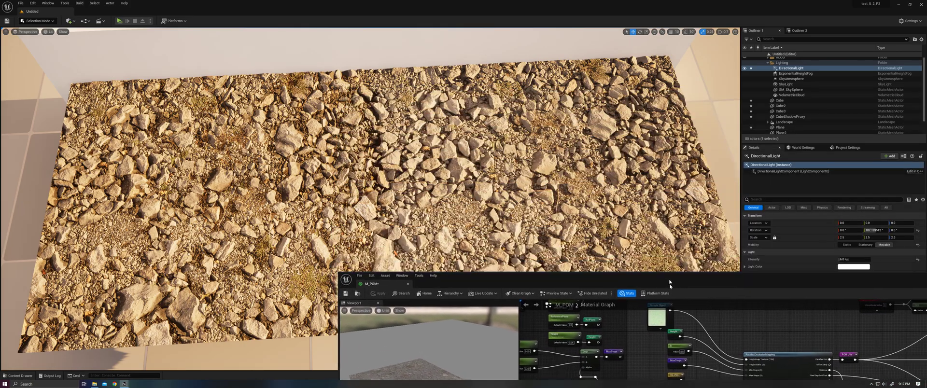
pyautogui.moveTo(464, 216); pyautogui.dragTo(479, 206, button='right')
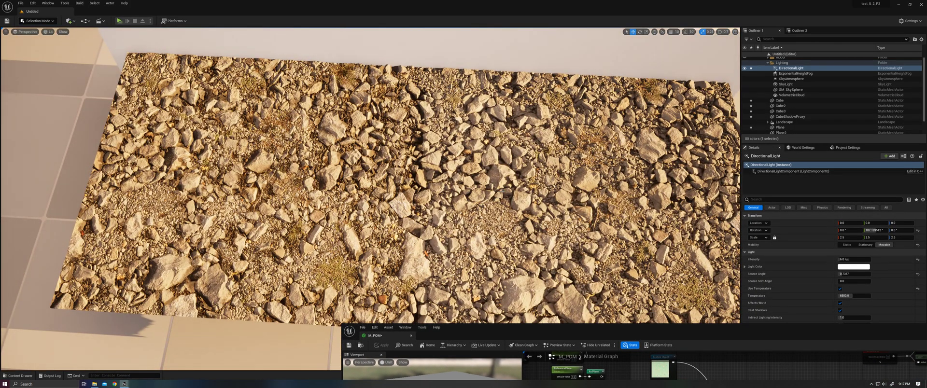
pyautogui.hotkey('ctrl', 'l')
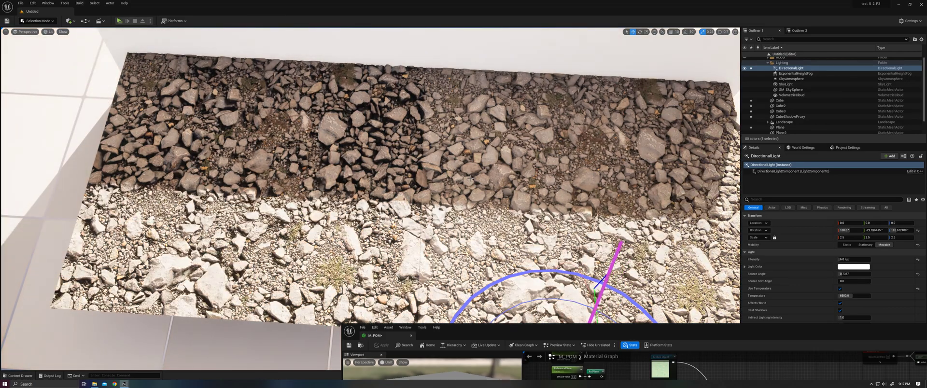
pyautogui.hotkey('ctrl', 'l')
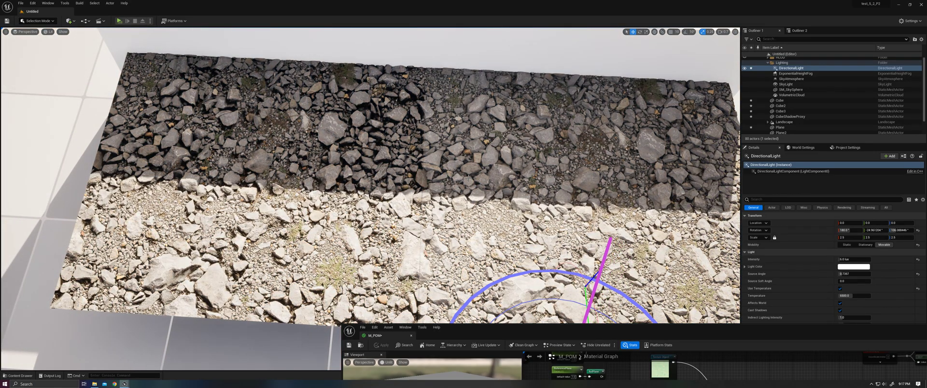
pyautogui.moveTo(492, 218); pyautogui.dragTo(471, 206, button='right')
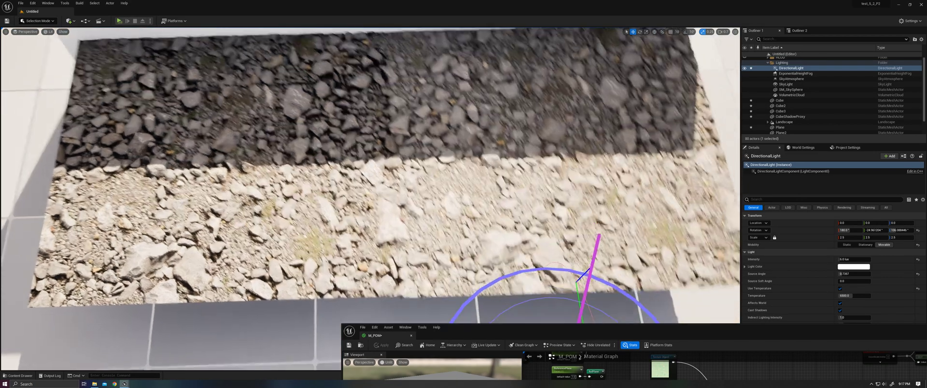
pyautogui.click(380, 144)
pyautogui.moveTo(480, 166)
pyautogui.mouseDown(button='right')
pyautogui.moveTo(471, 173)
pyautogui.moveTo(464, 166)
pyautogui.mouseUp(button='right')
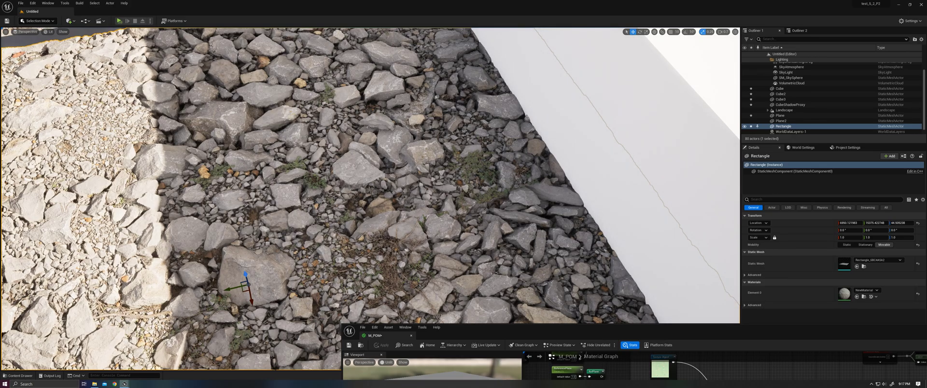
# Fly low over the shadowed gravel near the white slab to study the rock self-shadowing.
pyautogui.moveTo(463, 167); pyautogui.dragTo(463, 167, button='right')
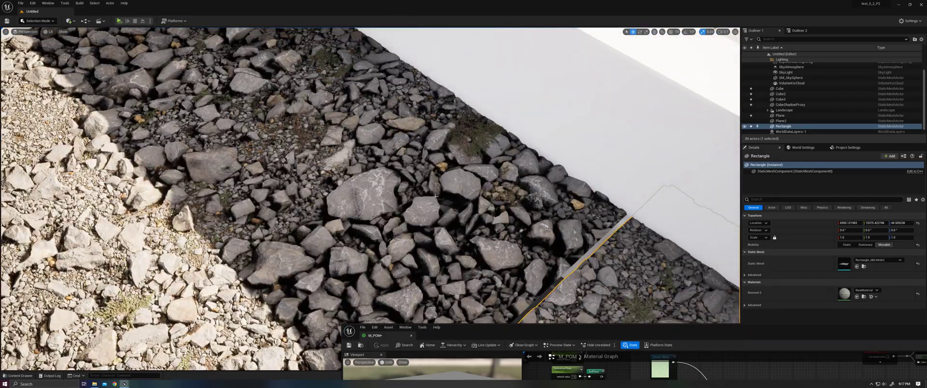
pyautogui.moveTo(457, 184); pyautogui.dragTo(460, 105, button='right')
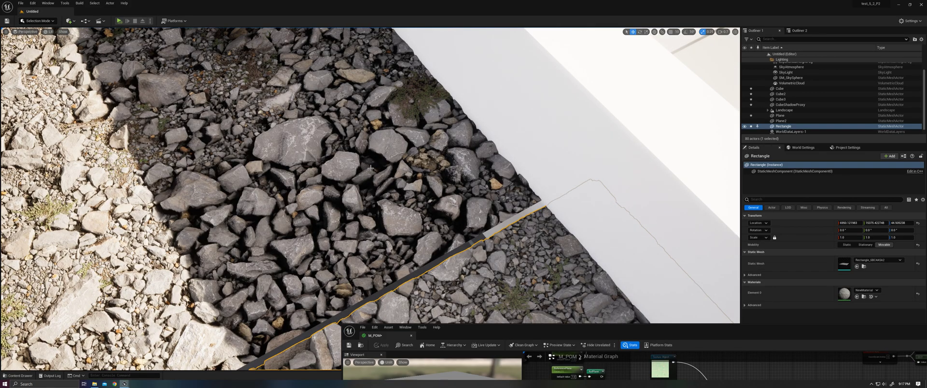
pyautogui.moveTo(371, 168); pyautogui.dragTo(370, 168, button='right')
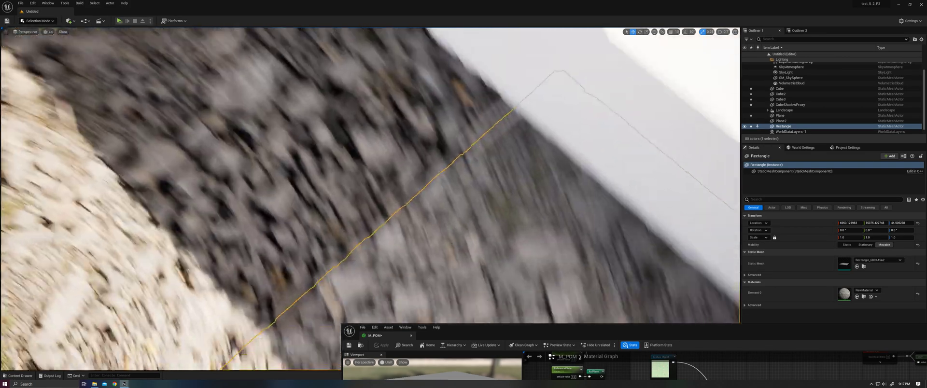
pyautogui.moveTo(425, 212); pyautogui.dragTo(202, 194, button='right')
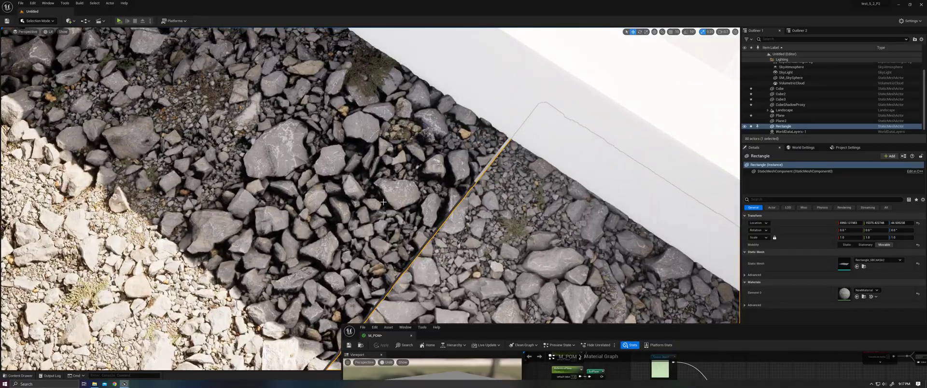
pyautogui.moveTo(381, 203); pyautogui.dragTo(382, 204, button='right')
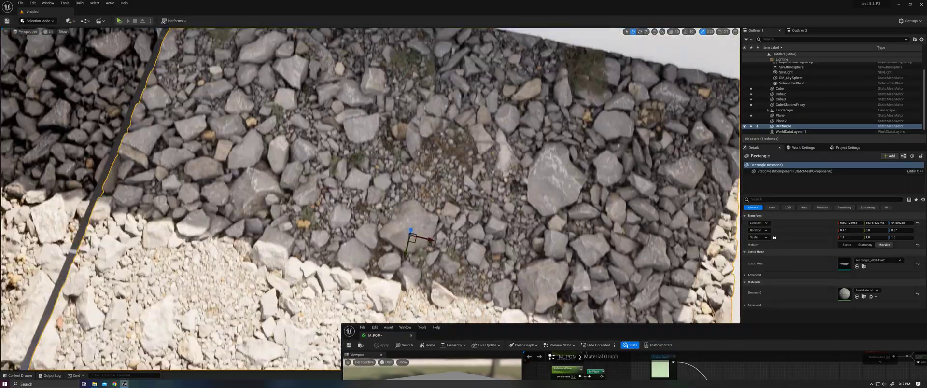
pyautogui.moveTo(388, 161); pyautogui.dragTo(389, 160, button='right')
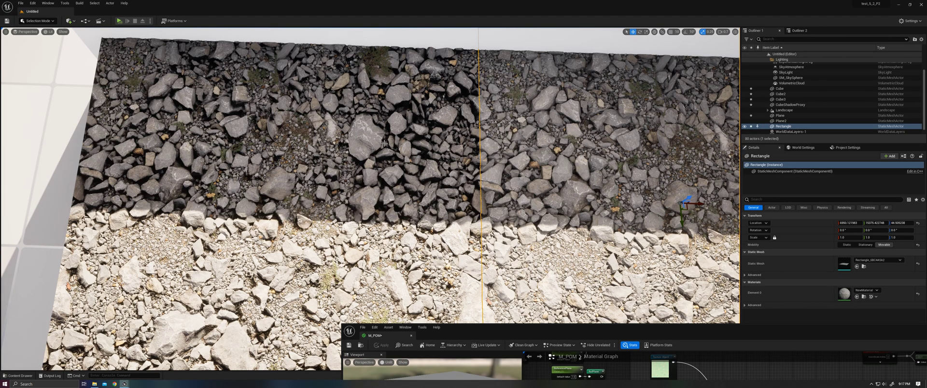
# Back away then move closer over the sunlit rocks, and bring the M_POM editor back up.
pyautogui.moveTo(389, 161); pyautogui.dragTo(388, 161, button='right')
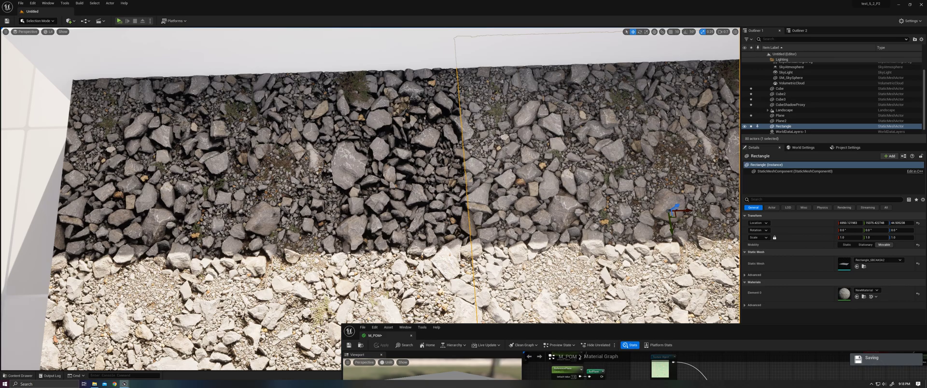
pyautogui.moveTo(325, 153); pyautogui.dragTo(345, 161, button='middle')
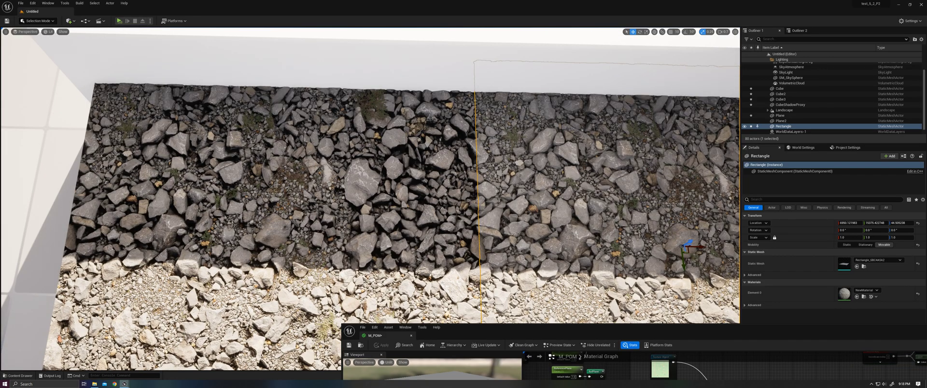
pyautogui.moveTo(409, 200); pyautogui.dragTo(420, 197, button='right')
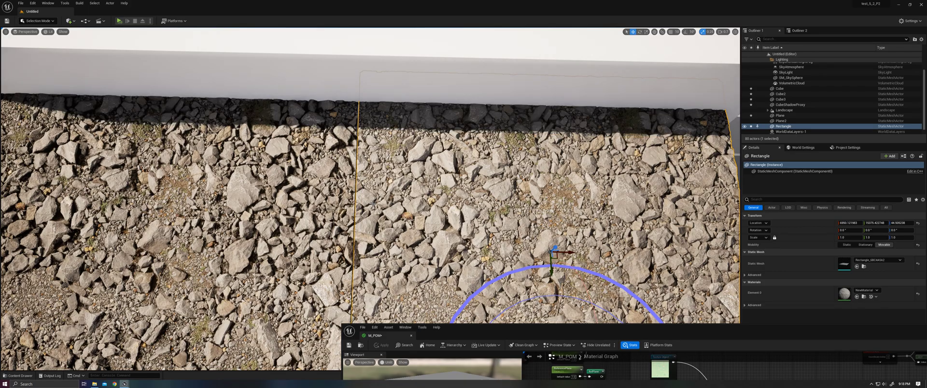
pyautogui.moveTo(408, 199); pyautogui.dragTo(419, 217, button='right')
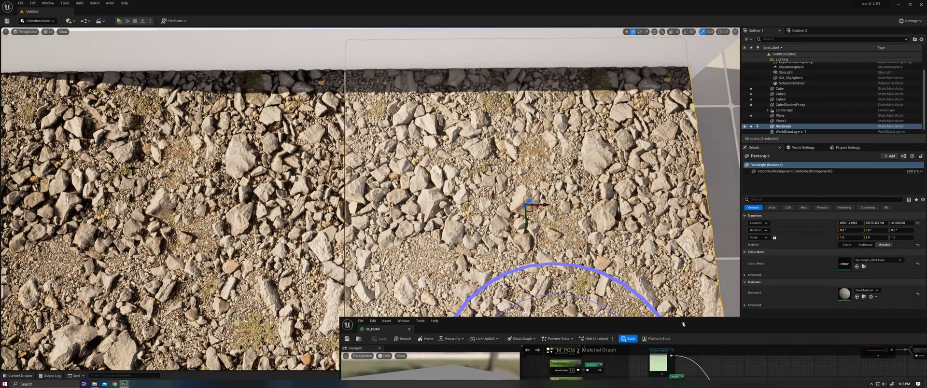
pyautogui.moveTo(678, 327); pyautogui.dragTo(671, 191)
# Minimize the editor and sweep the sun with Ctrl+L between low warm light and bright overhead daylight.
pyautogui.click(834, 185)
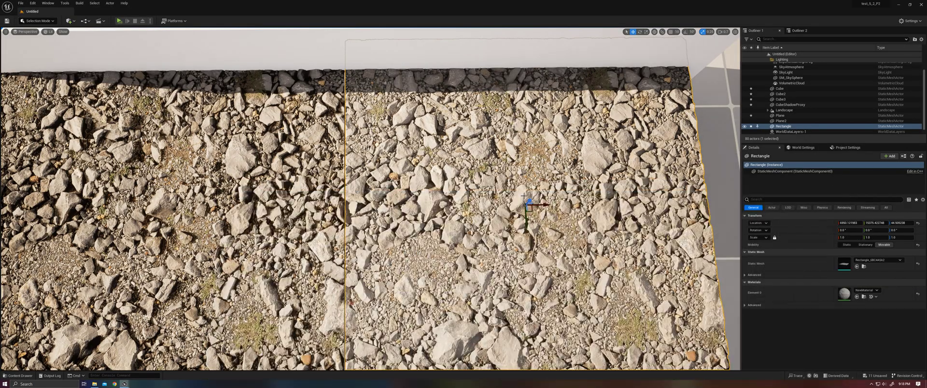
pyautogui.hotkey('ctrl', 'l')
pyautogui.hotkey('ctrl', 'l')
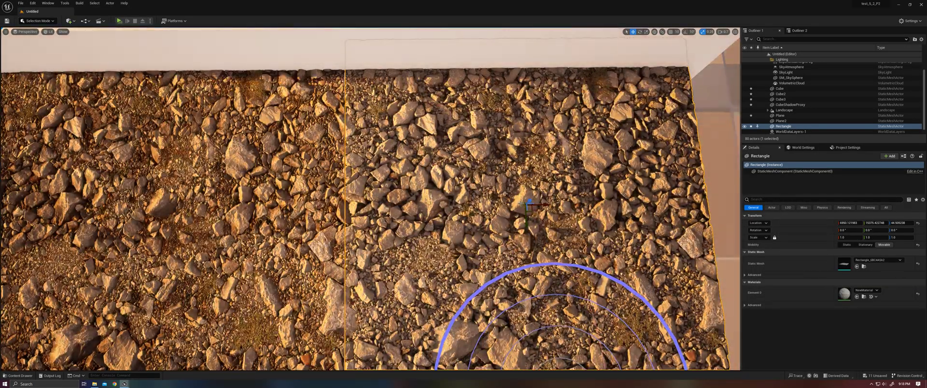
pyautogui.hotkey('ctrl', 'l')
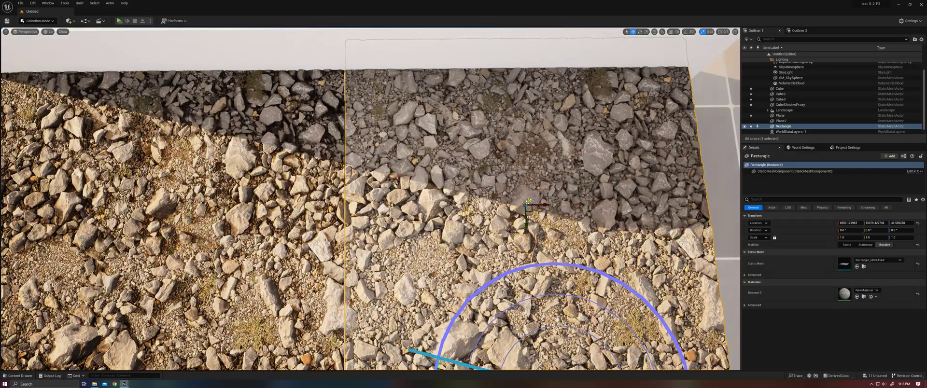
pyautogui.hotkey('ctrl', 'l')
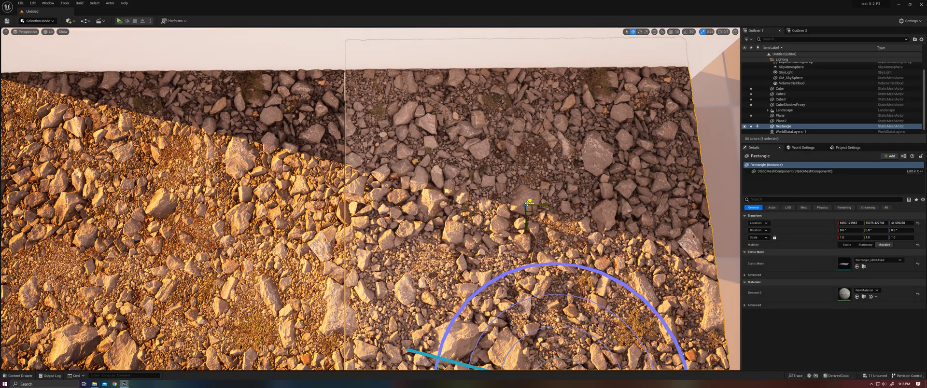
pyautogui.hotkey('ctrl', 'l')
pyautogui.hotkey('ctrl', 'l')
pyautogui.hotkey('ctrl', 'l')
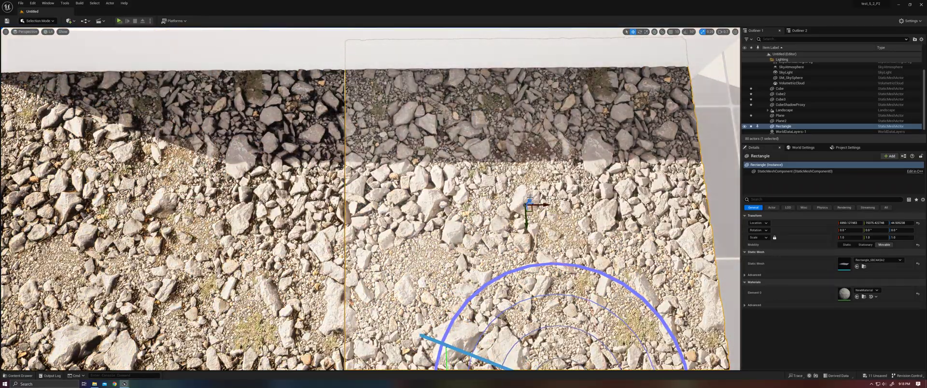
pyautogui.moveTo(529, 205); pyautogui.dragTo(526, 197, button='right')
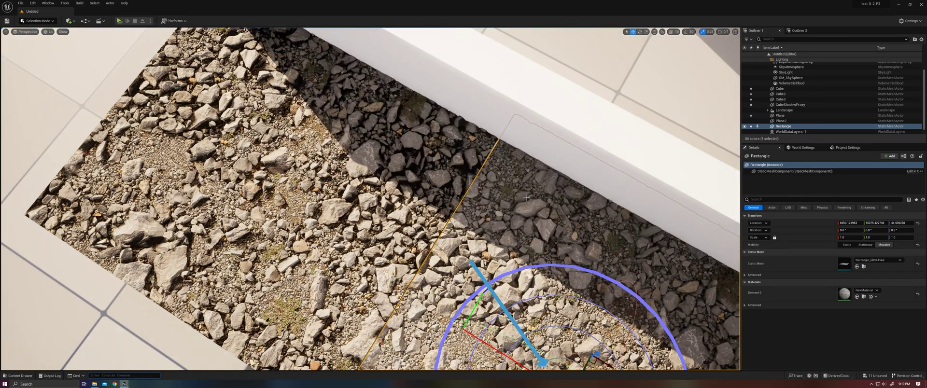
pyautogui.click(422, 195)
pyautogui.press('`')
pyautogui.press('Up')
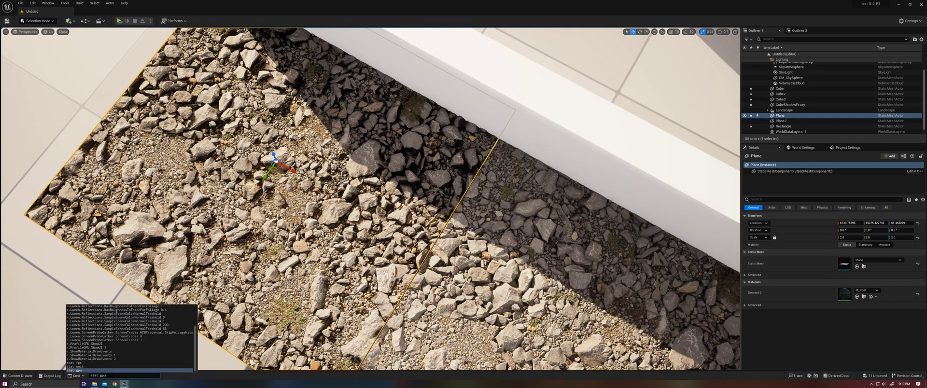
pyautogui.press('Return')
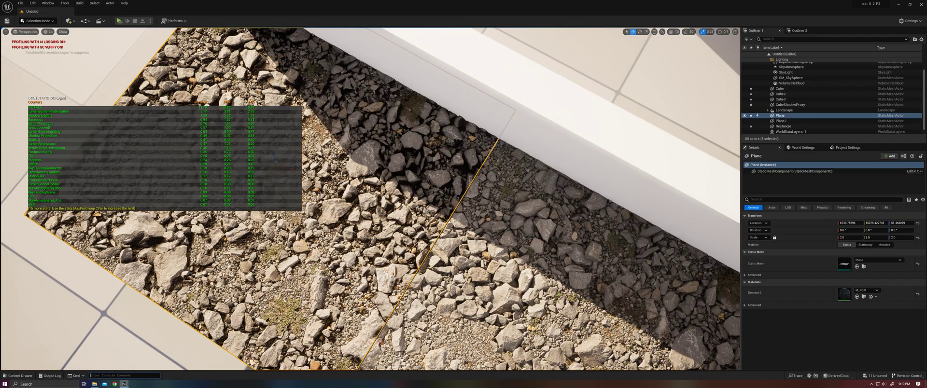
pyautogui.click(783, 126)
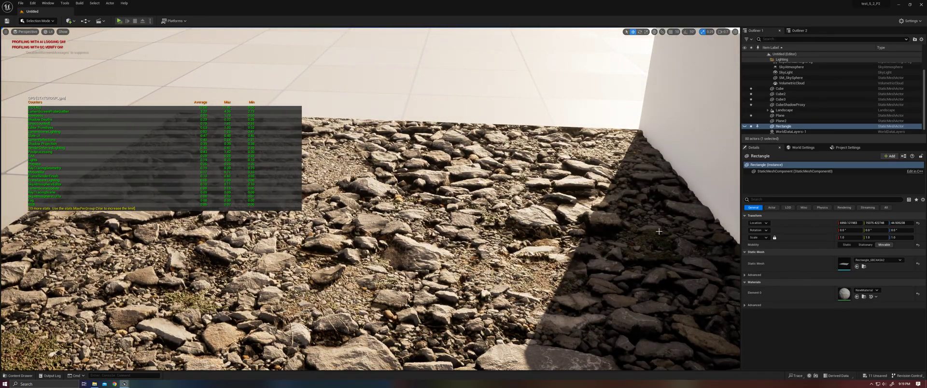
pyautogui.moveTo(658, 231); pyautogui.dragTo(566, 143, button='right')
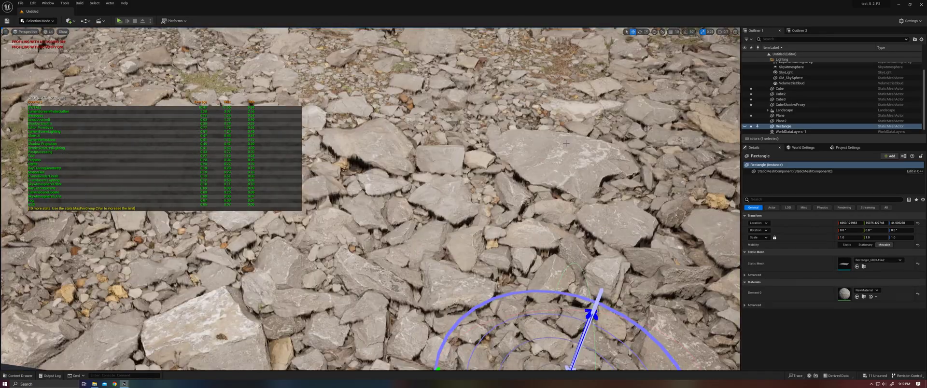
pyautogui.moveTo(565, 142); pyautogui.dragTo(565, 142, button='right')
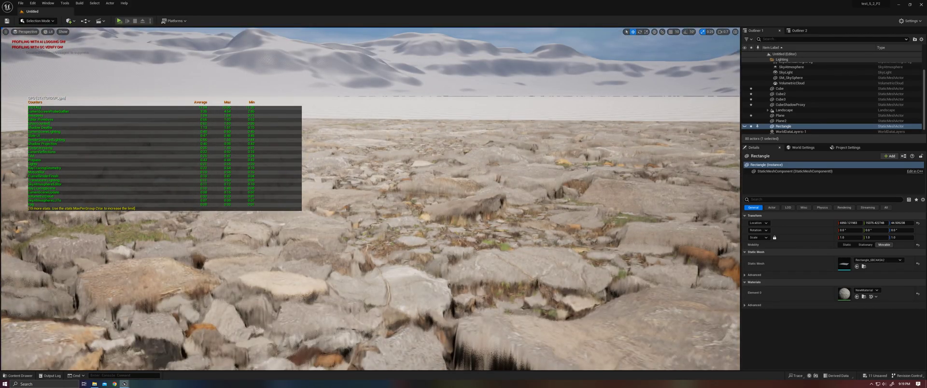
pyautogui.moveTo(565, 143); pyautogui.dragTo(640, 179, button='right')
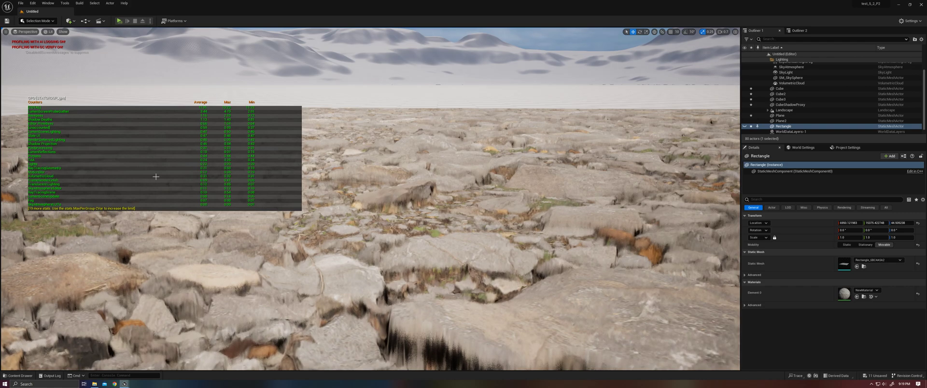
pyautogui.click(398, 159)
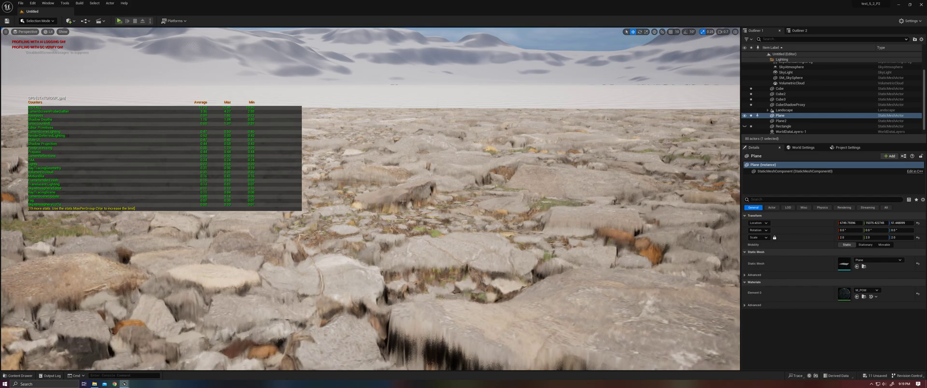
pyautogui.moveTo(405, 204)
pyautogui.mouseDown(button='right')
pyautogui.moveTo(405, 304)
pyautogui.moveTo(405, 293)
pyautogui.mouseUp(button='right')
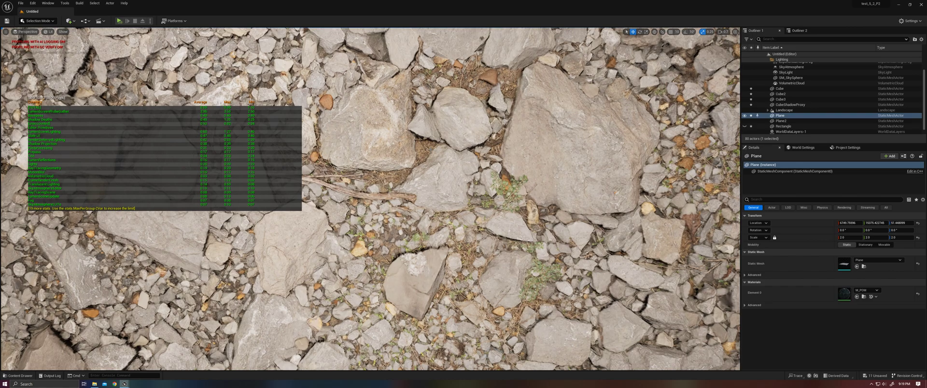
pyautogui.moveTo(254, 132); pyautogui.dragTo(254, 131, button='right')
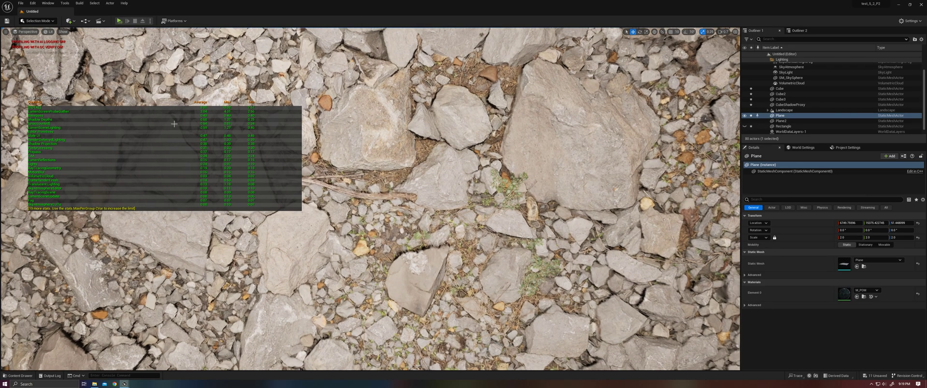
pyautogui.moveTo(445, 203); pyautogui.dragTo(587, 181, button='right')
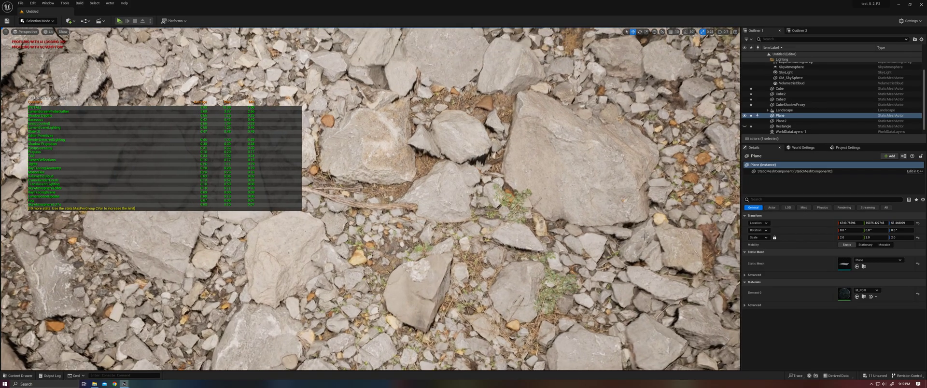
pyautogui.scroll(2, 797, 94)
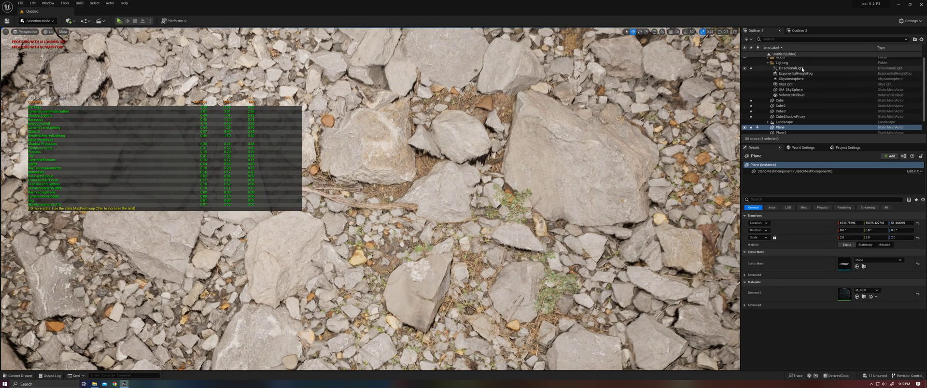
# Change the DirectionalLight's pitch for stronger self-shadows, then reselect the Plane and hide the gizmo.
pyautogui.click(791, 68)
pyautogui.click(917, 230)
pyautogui.write('00')
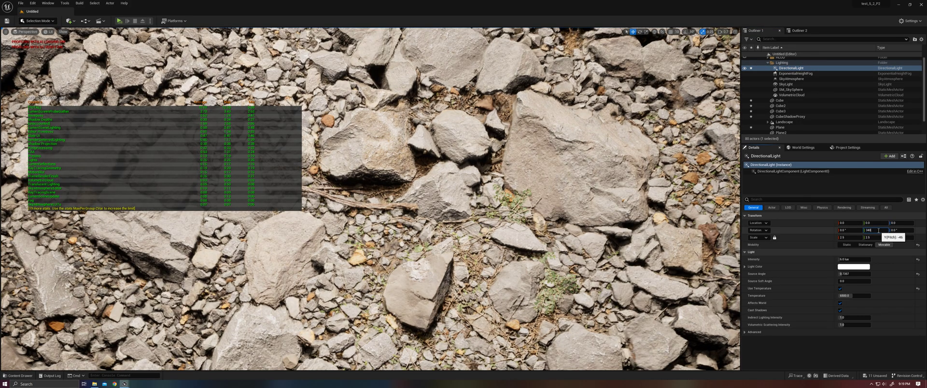
pyautogui.press('Return')
pyautogui.press('Return')
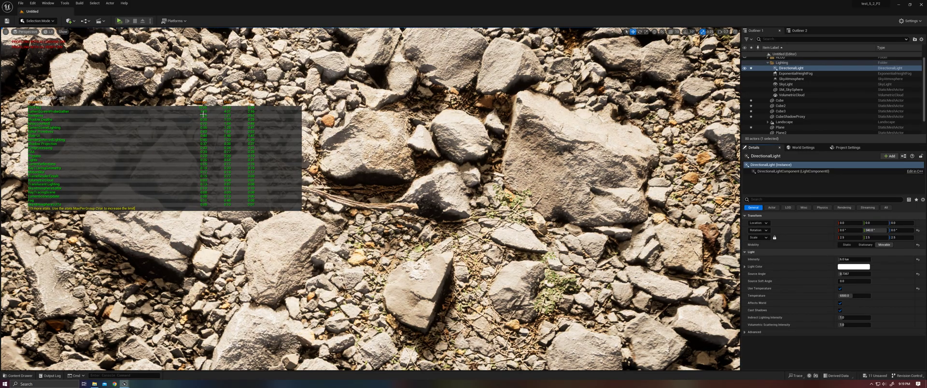
pyautogui.click(575, 146)
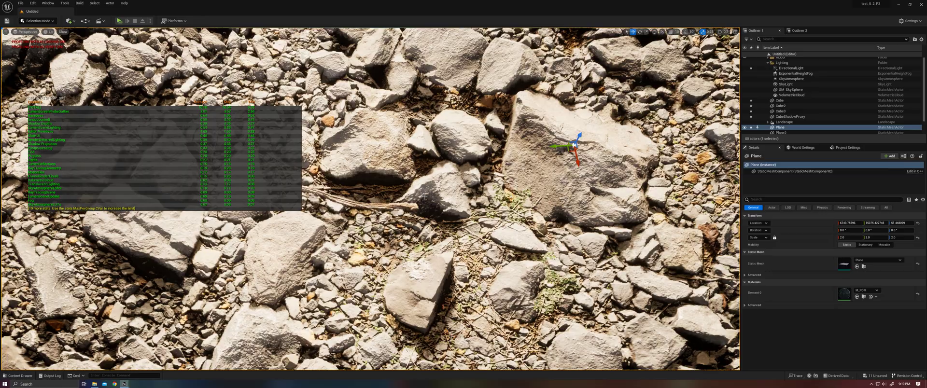
pyautogui.press('g')
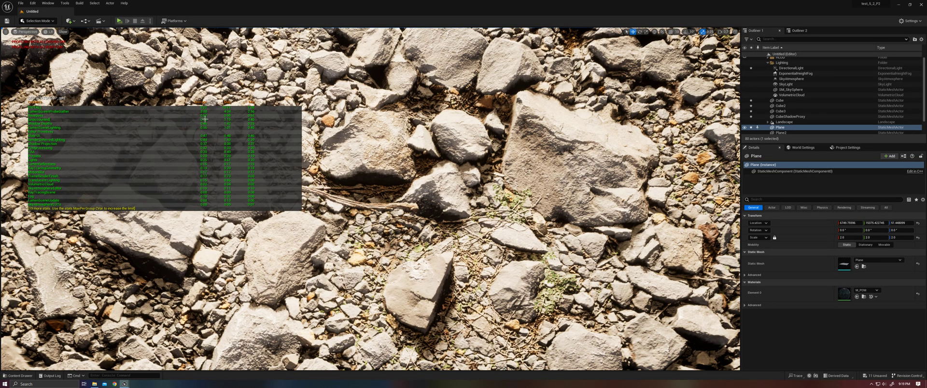
pyautogui.moveTo(426, 259); pyautogui.dragTo(426, 181, button='right')
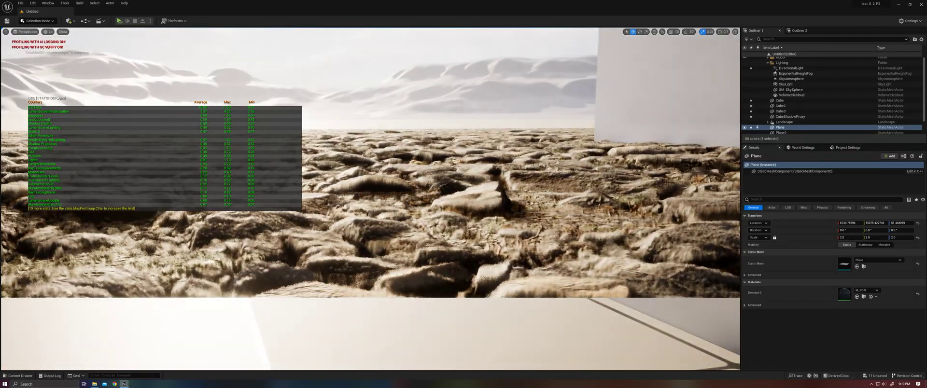
pyautogui.moveTo(357, 233); pyautogui.dragTo(356, 233, button='right')
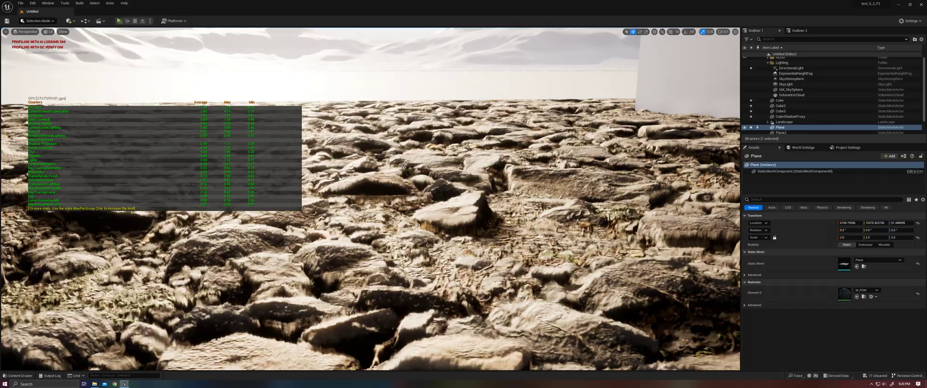
pyautogui.moveTo(406, 165); pyautogui.dragTo(406, 164, button='right')
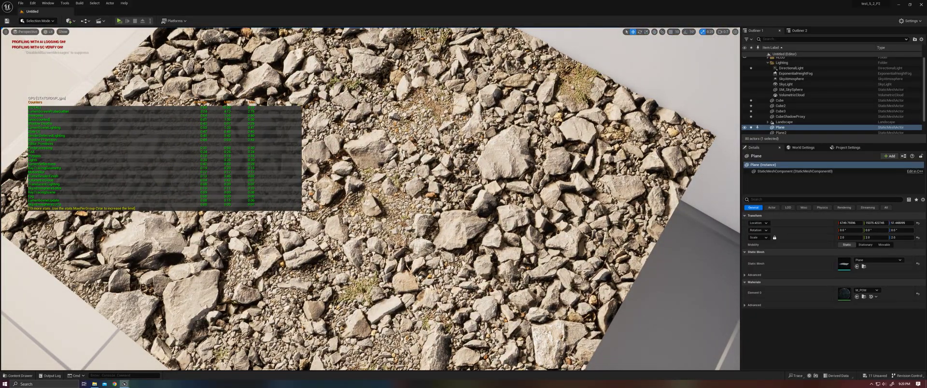
pyautogui.moveTo(406, 165); pyautogui.dragTo(407, 165, button='right')
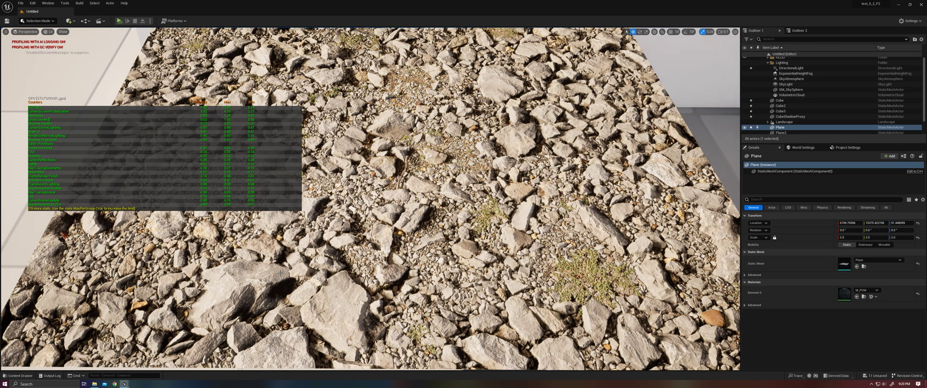
pyautogui.moveTo(330, 273); pyautogui.dragTo(338, 274, button='right')
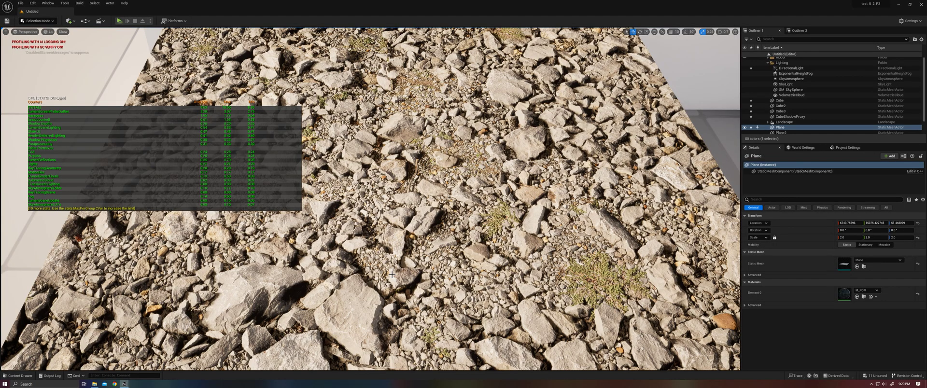
pyautogui.moveTo(454, 262); pyautogui.dragTo(453, 262, button='right')
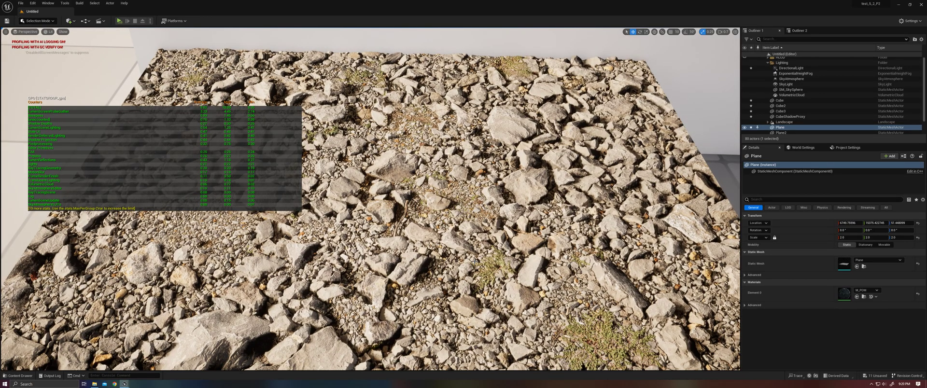
pyautogui.moveTo(475, 262); pyautogui.dragTo(475, 263, button='right')
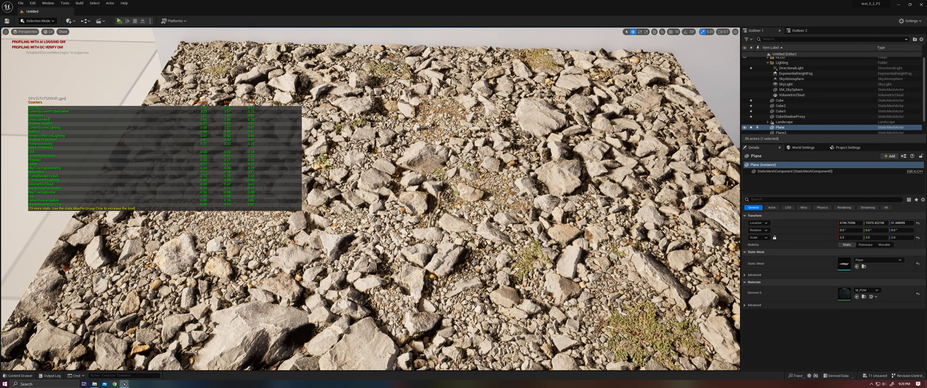
pyautogui.moveTo(474, 262); pyautogui.dragTo(474, 262, button='right')
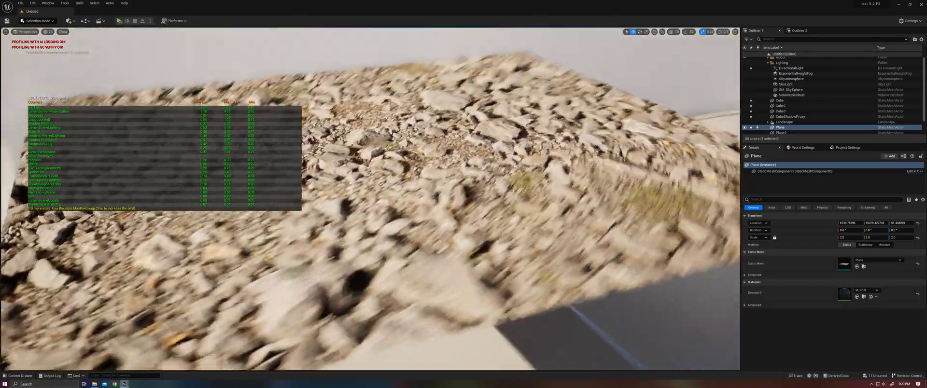
pyautogui.moveTo(474, 263); pyautogui.dragTo(474, 262, button='right')
pyautogui.scroll(-1, 833, 94)
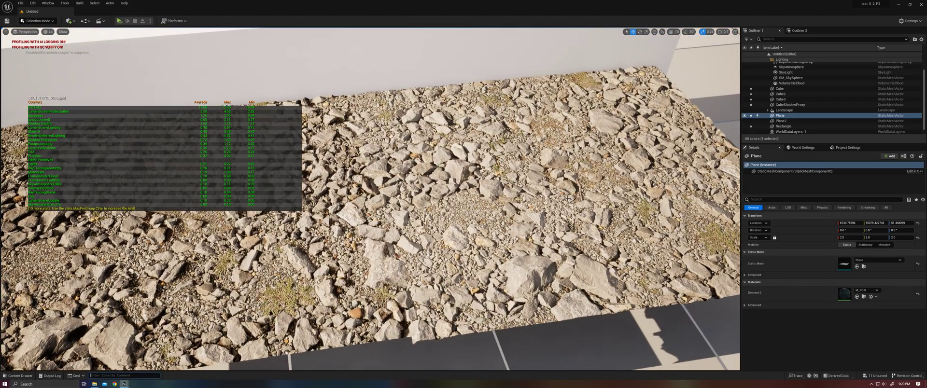
# Rerun stat gpu from console history to hide the GPU stats, then look down across the rock plane.
pyautogui.press('Up')
pyautogui.press('Return')
pyautogui.press('Escape')
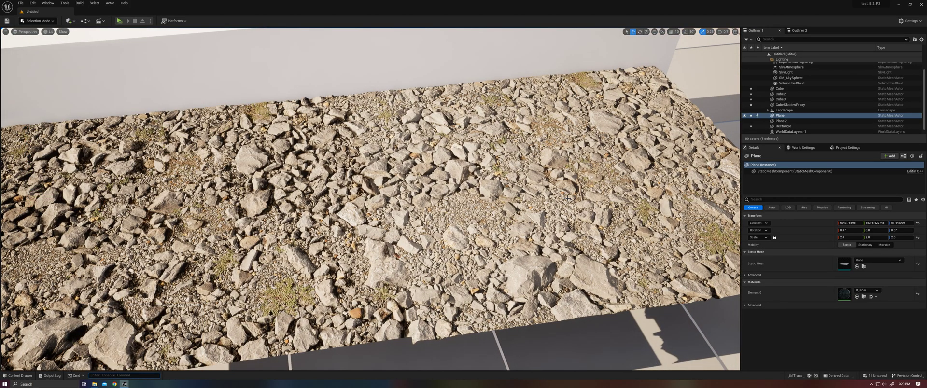
pyautogui.scroll(-5, 370, 199)
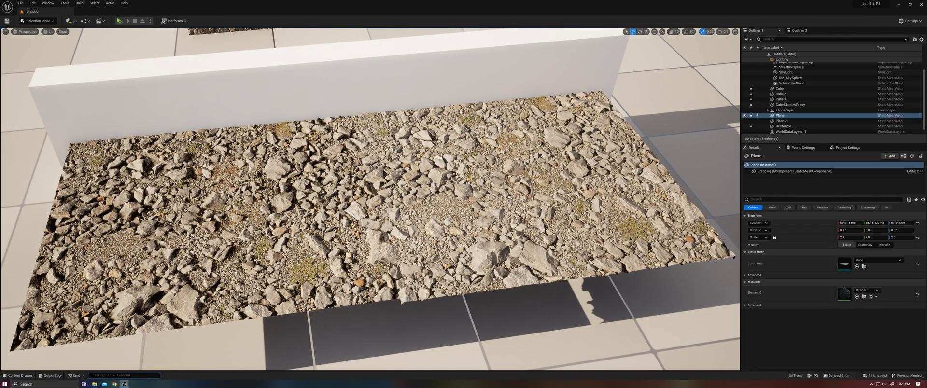
pyautogui.scroll(2, 370, 199)
pyautogui.scroll(2, 369, 199)
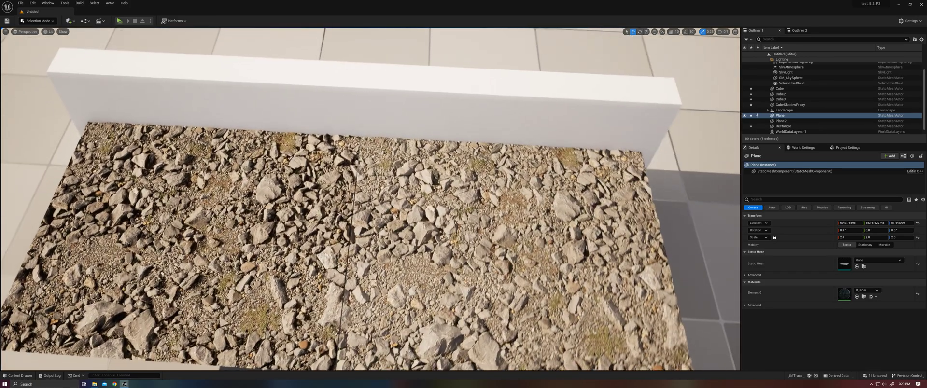
pyautogui.scroll(2, 370, 199)
pyautogui.scroll(2, 371, 200)
pyautogui.moveTo(370, 199); pyautogui.dragTo(391, 218, button='right')
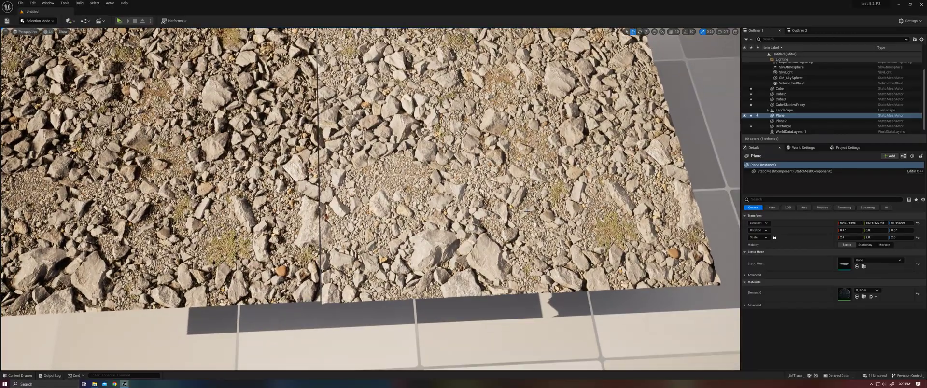